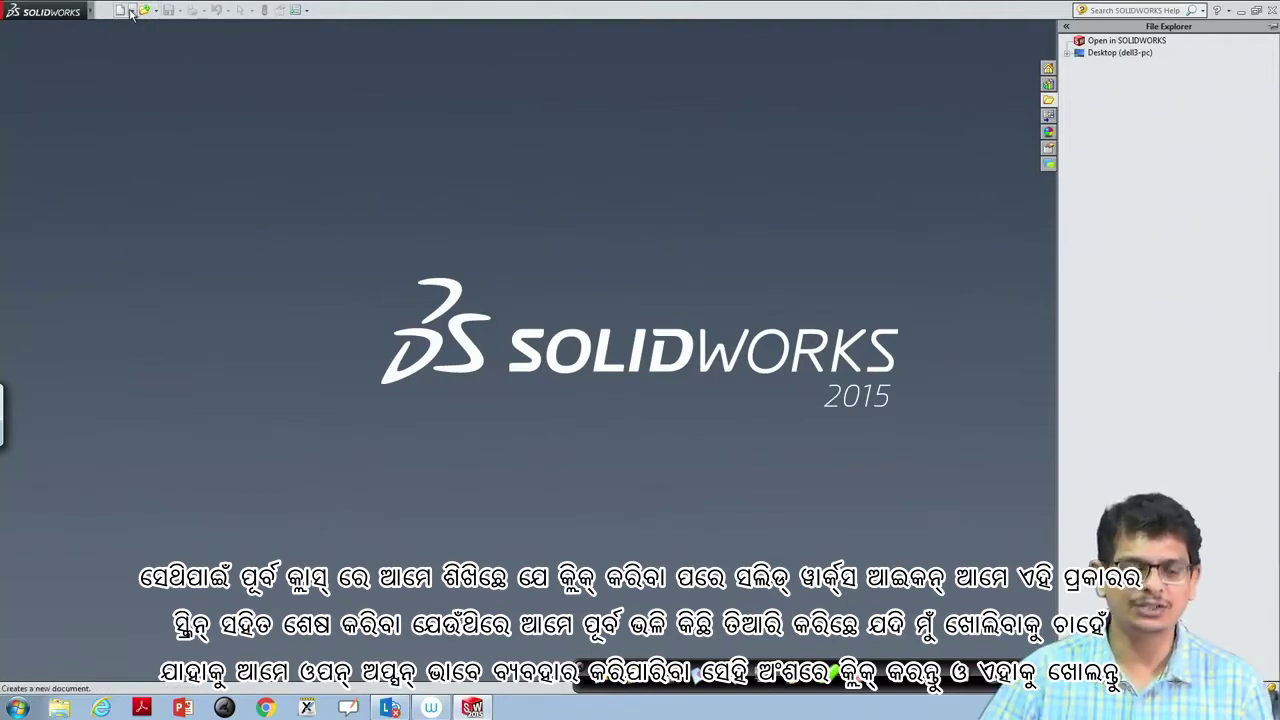
# Dismiss the Open browser, then create a new Part document, Part1, from the New dialog
pyautogui.click(144, 13)
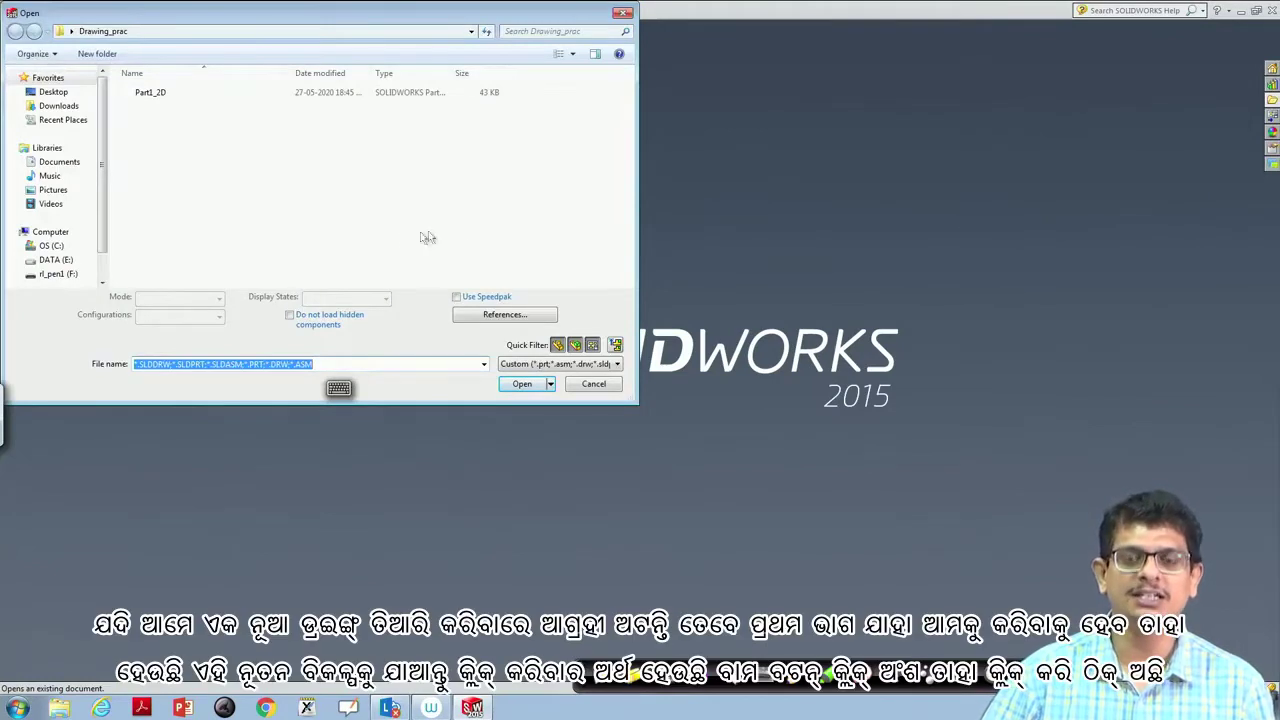
pyautogui.click(612, 388)
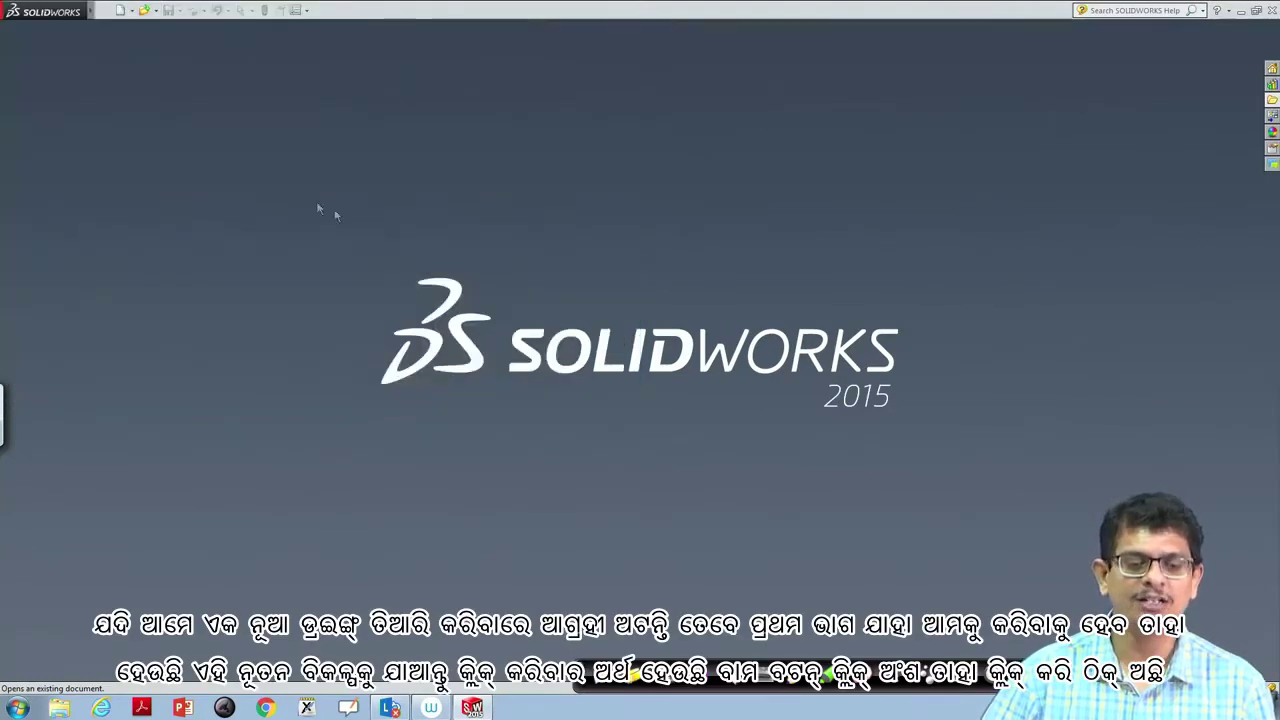
pyautogui.click(118, 12)
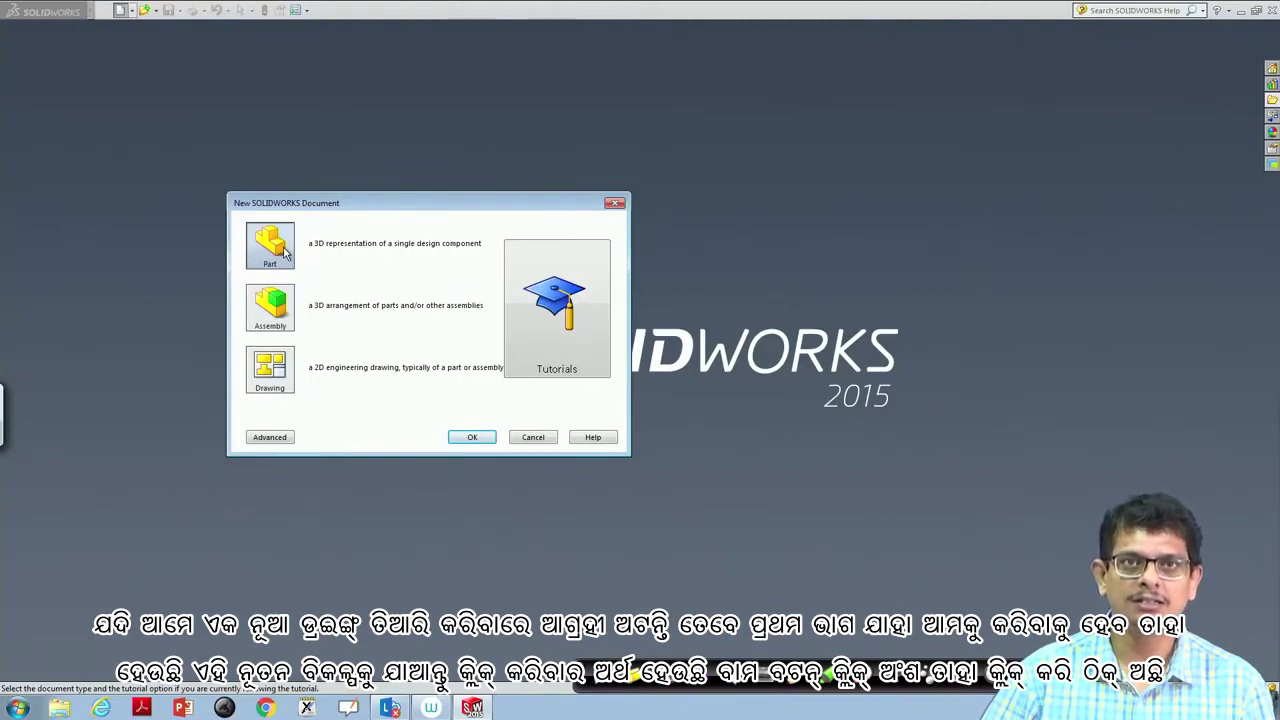
pyautogui.click(474, 440)
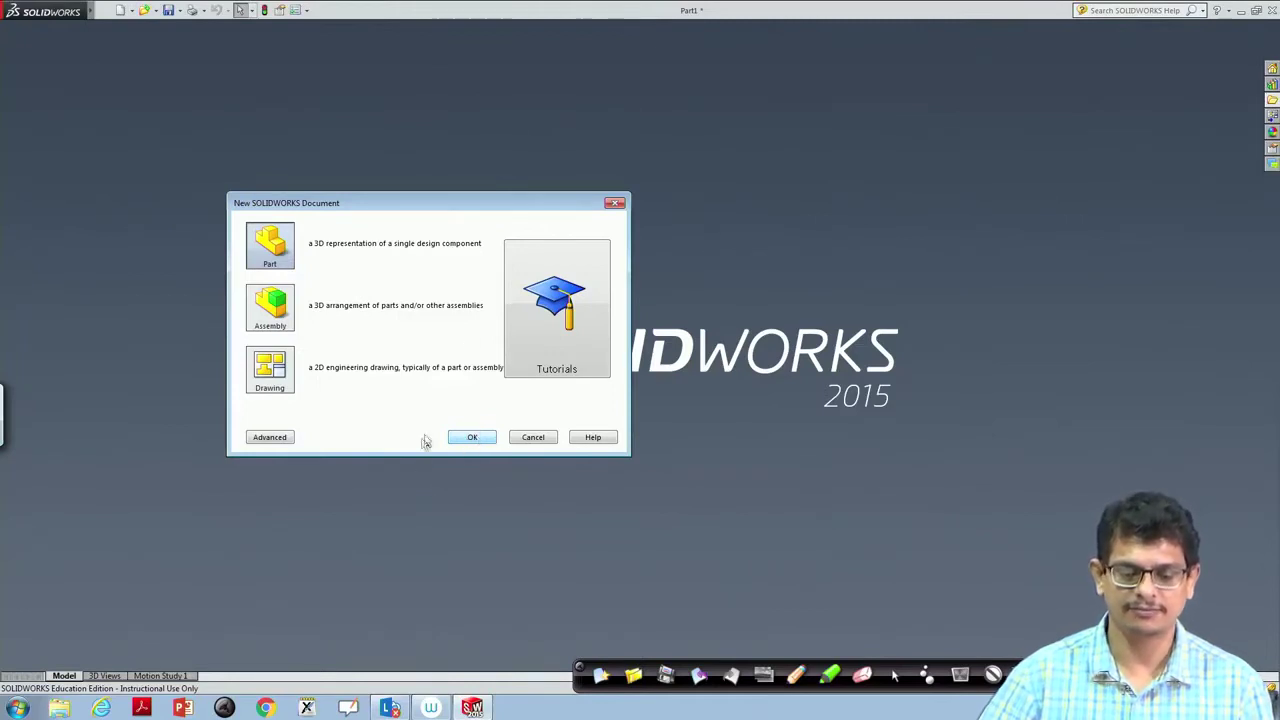
pyautogui.click(466, 442)
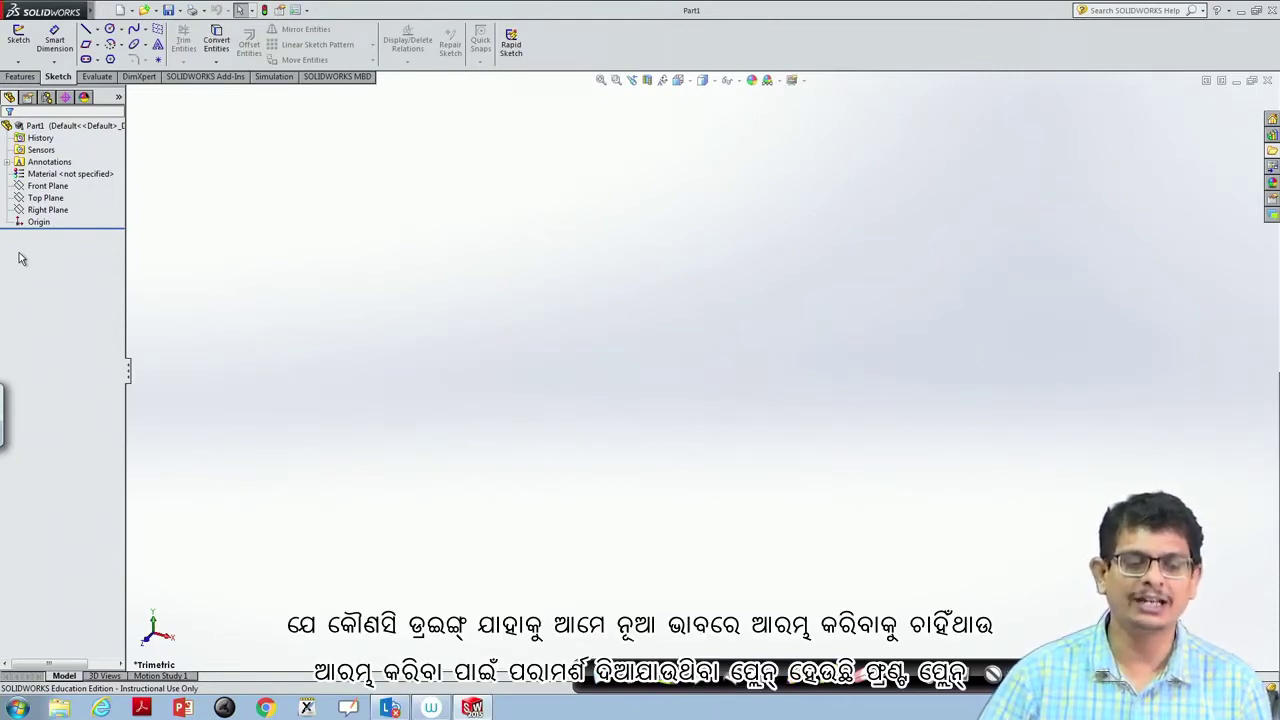
# Select the Front Plane in the FeatureManager design tree
pyautogui.click(45, 186)
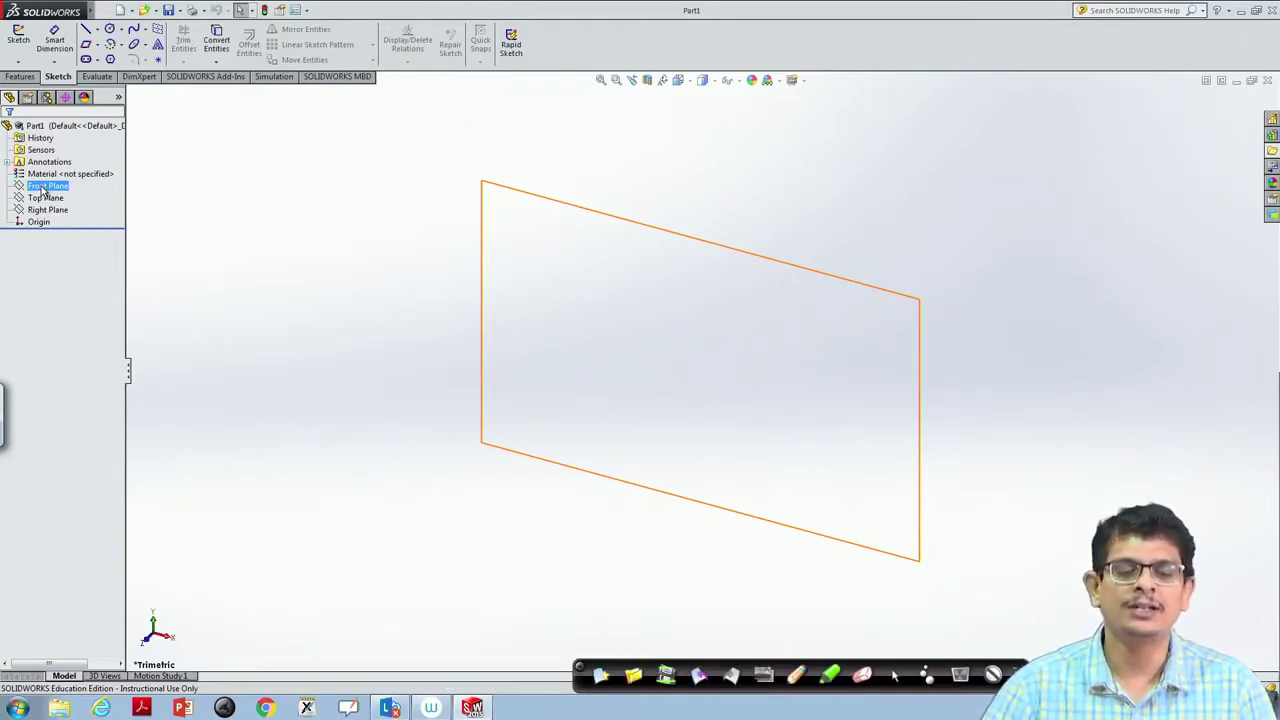
# View the Front Plane normal-to and draw a horizontal line above-left of the origin
pyautogui.rightClick(45, 188)
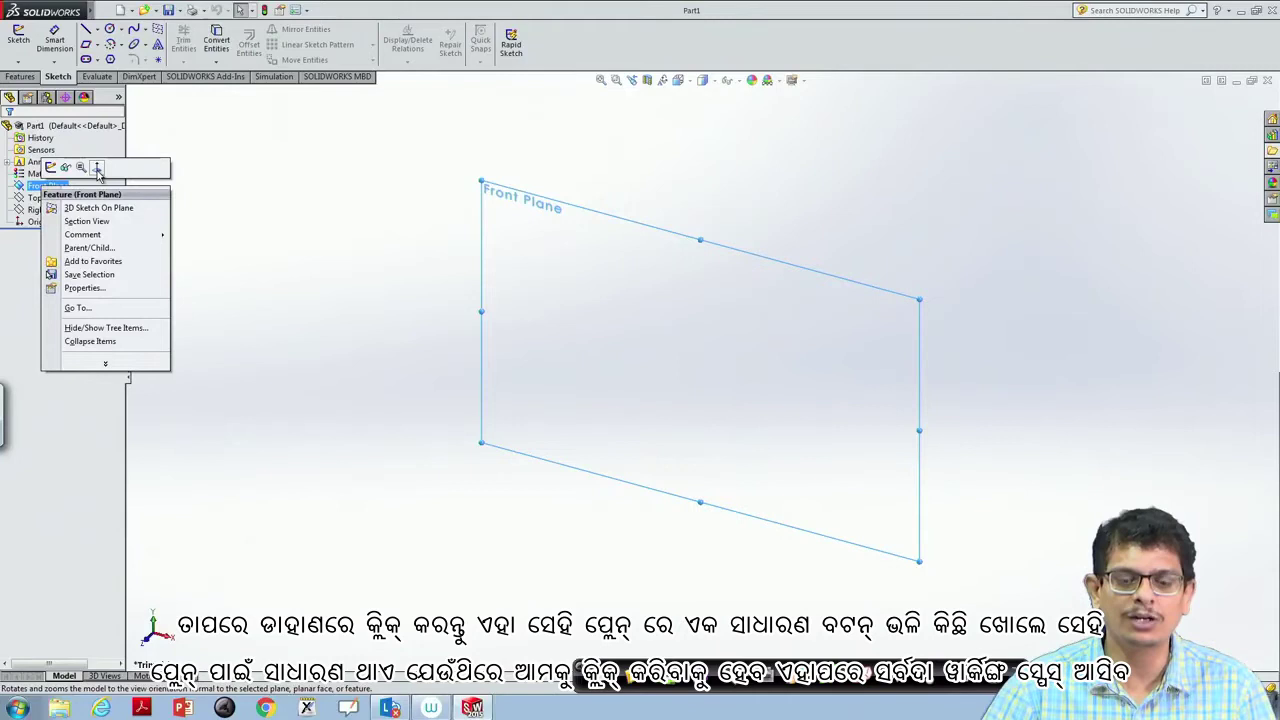
pyautogui.click(97, 170)
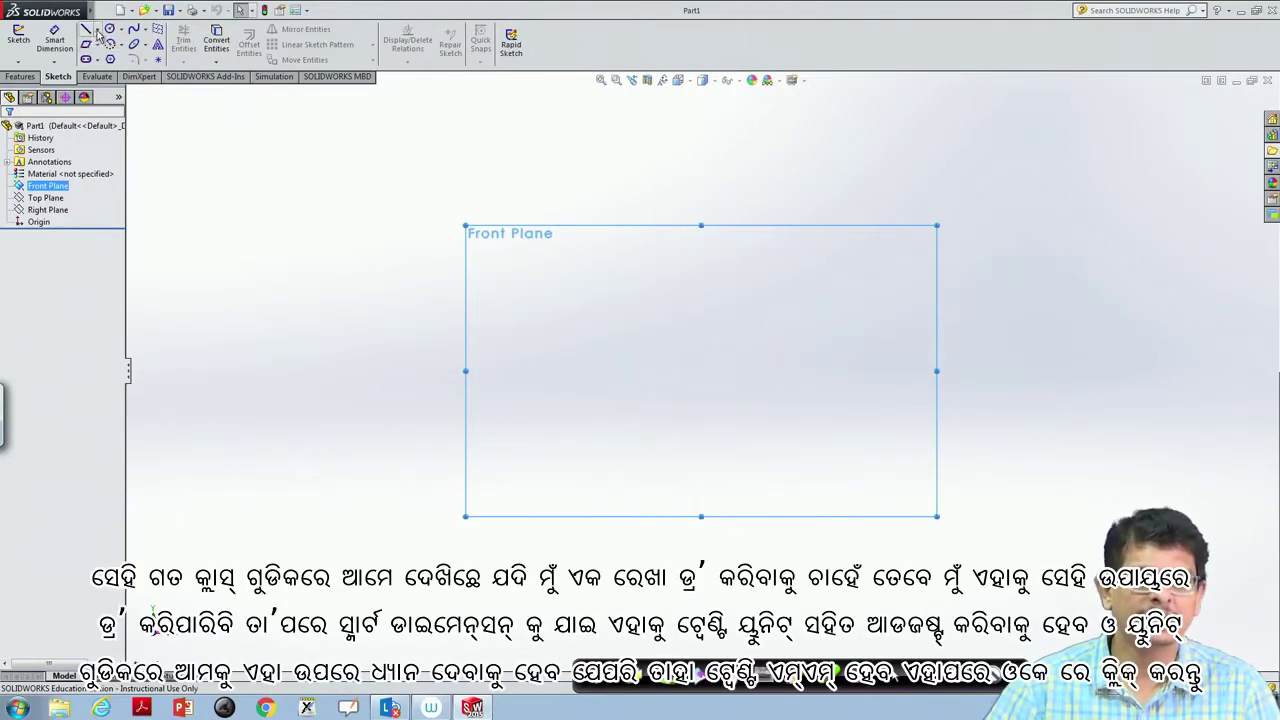
pyautogui.click(97, 33)
pyautogui.click(112, 38)
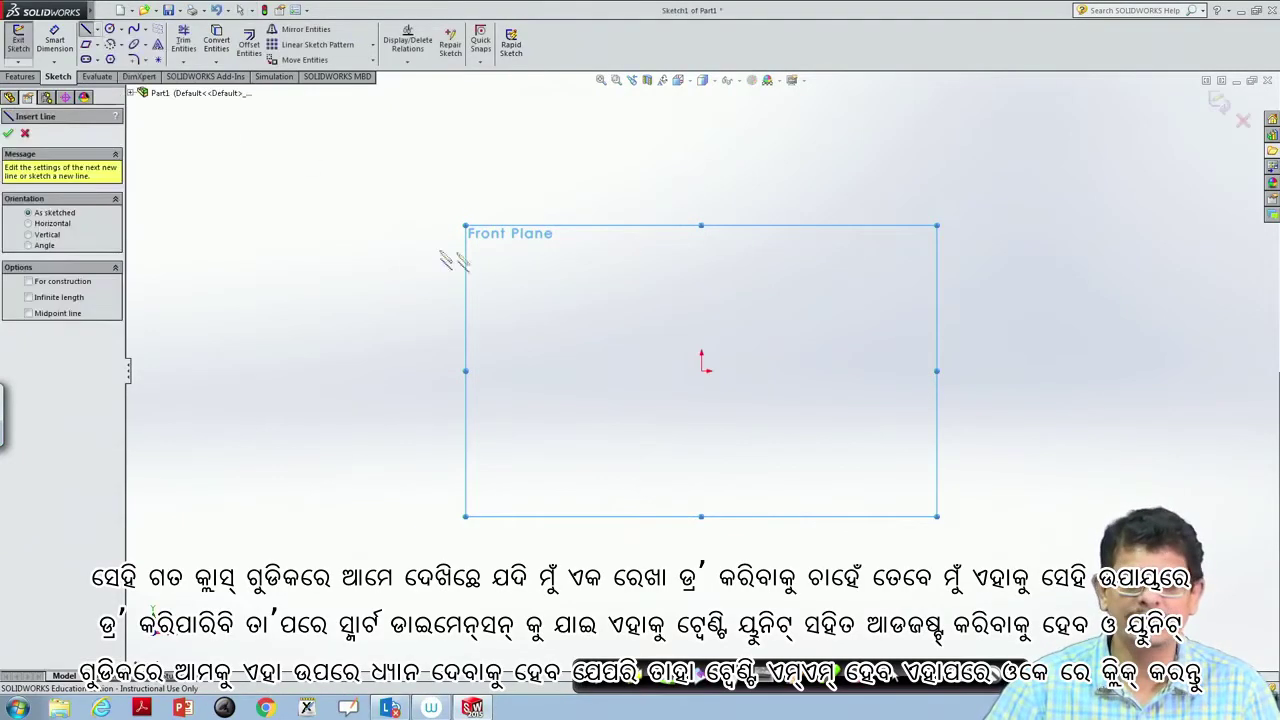
pyautogui.click(490, 262)
pyautogui.click(579, 262)
pyautogui.press('Escape')
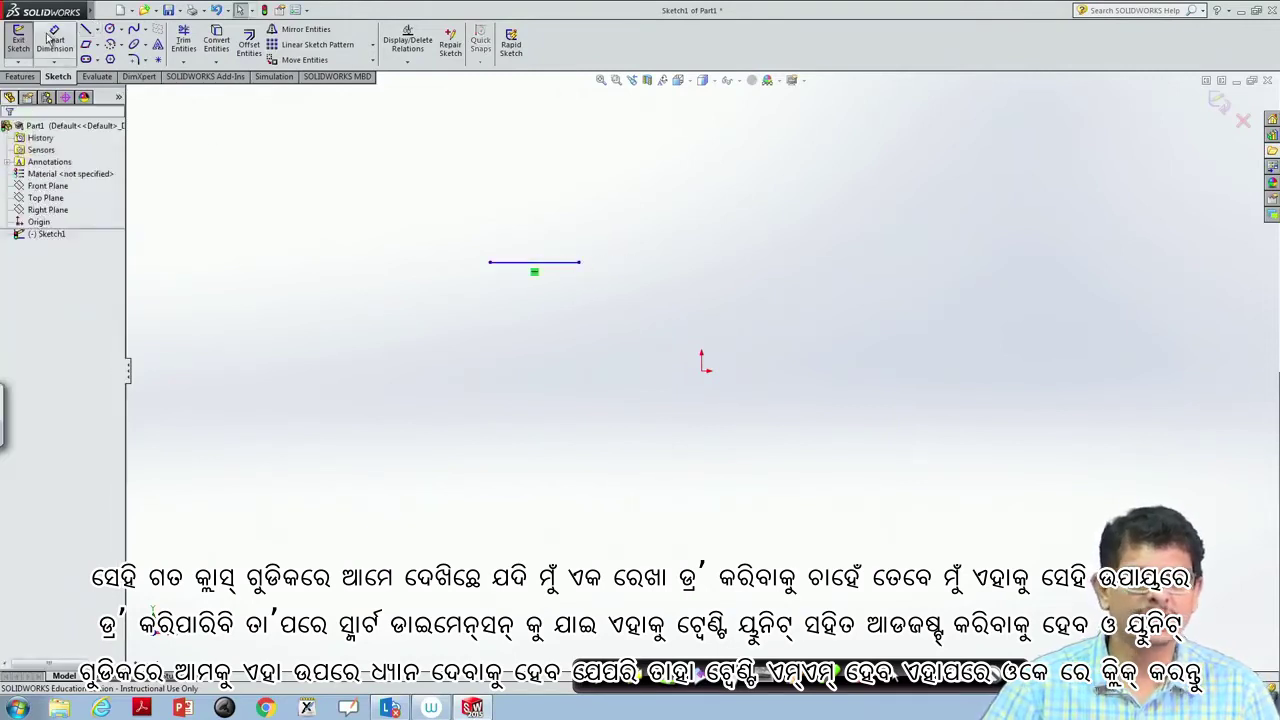
# Dimension the horizontal line to 20 mm
pyautogui.click(50, 40)
pyautogui.click(532, 262)
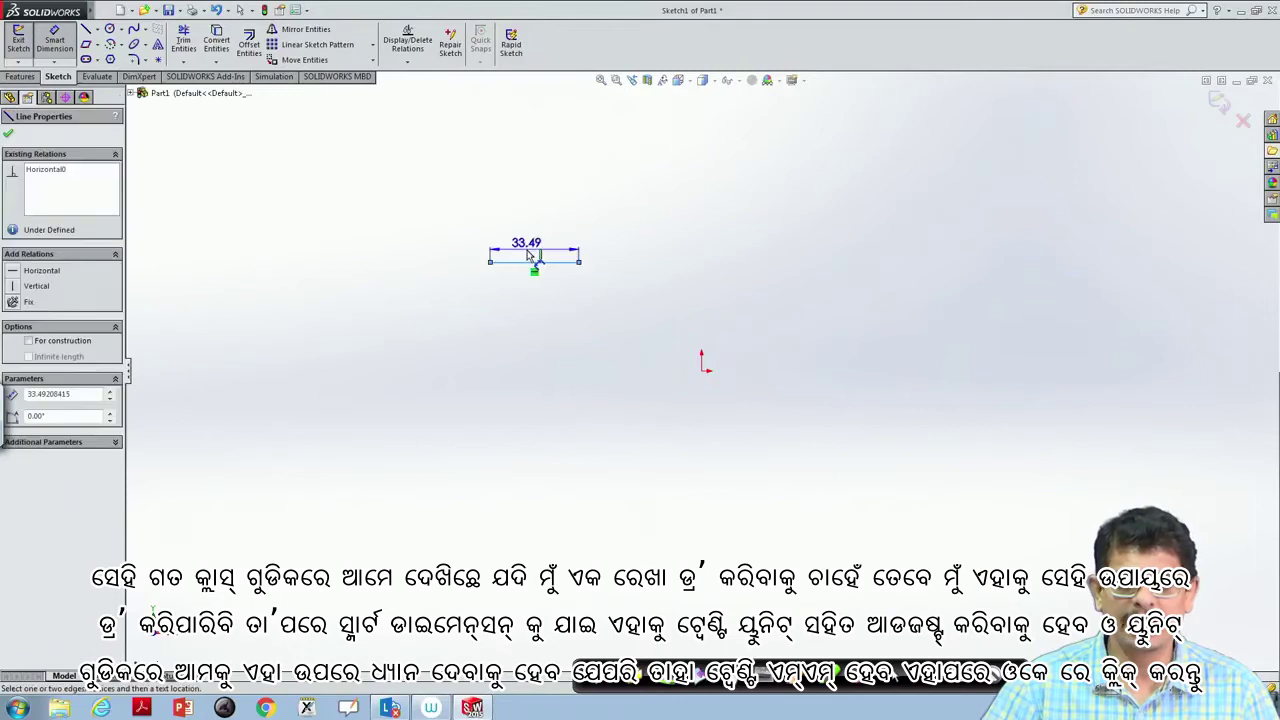
pyautogui.click(530, 256)
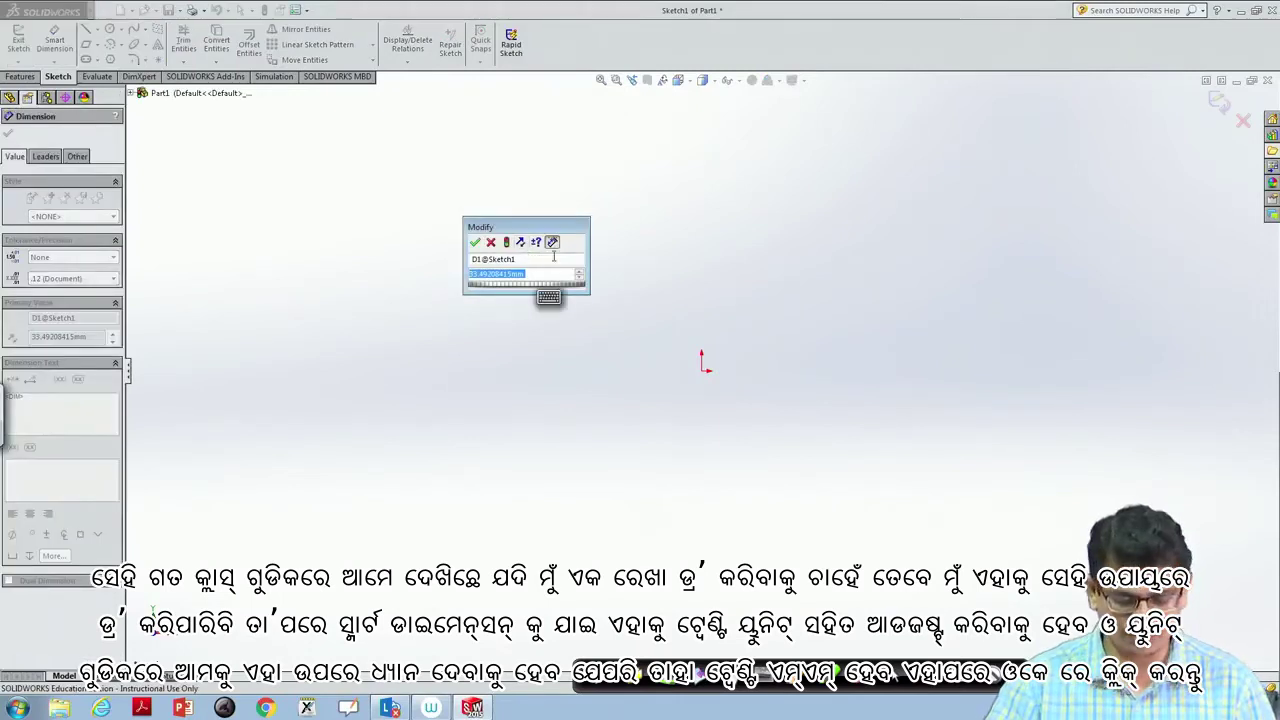
pyautogui.write('20')
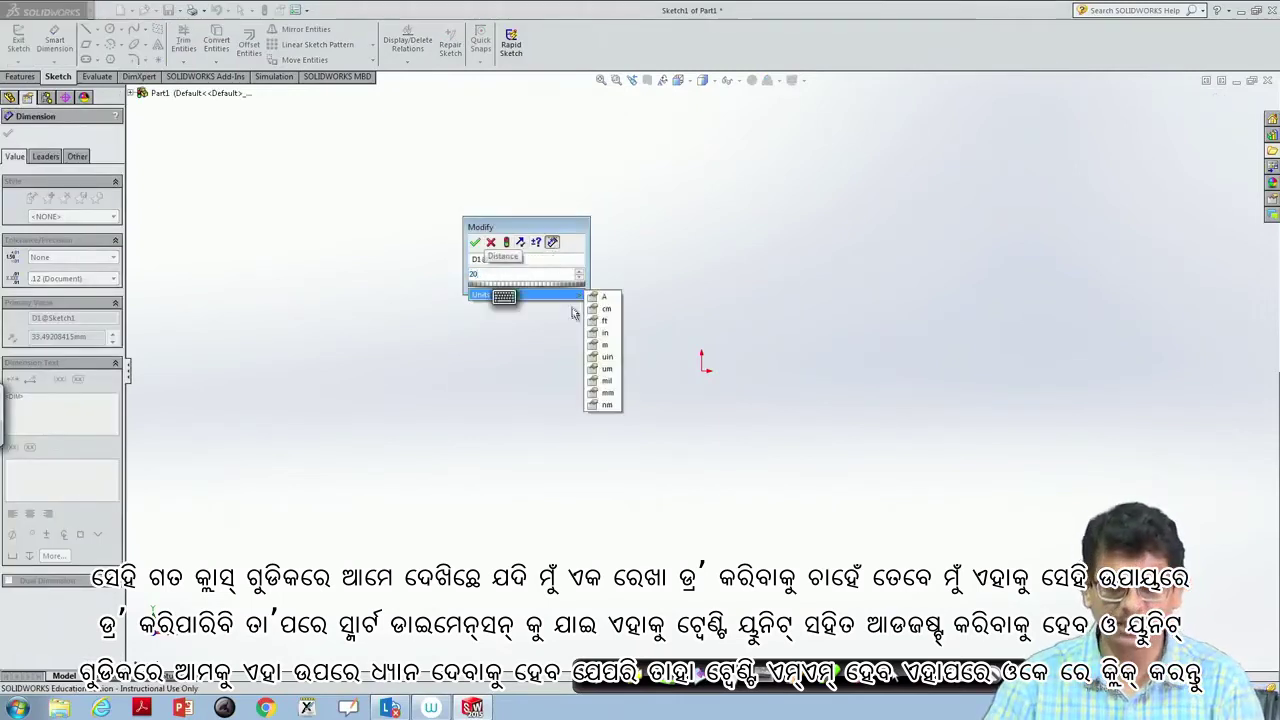
pyautogui.click(610, 394)
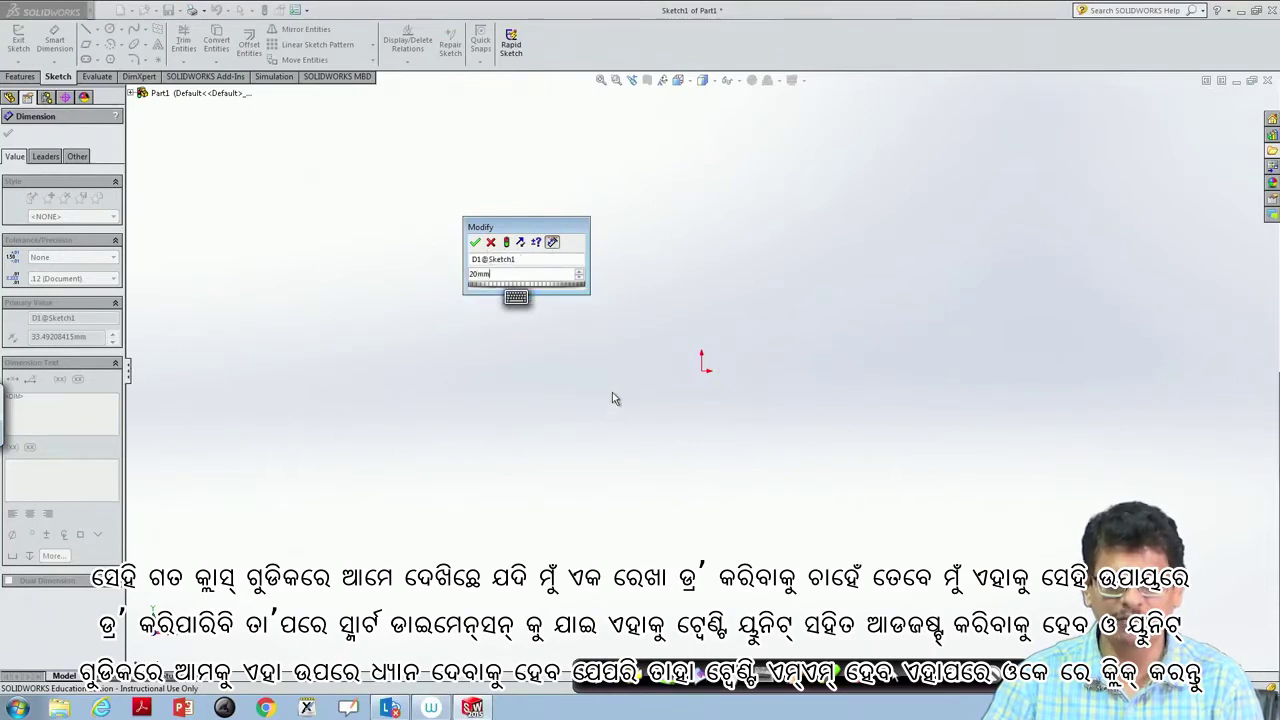
pyautogui.click(475, 242)
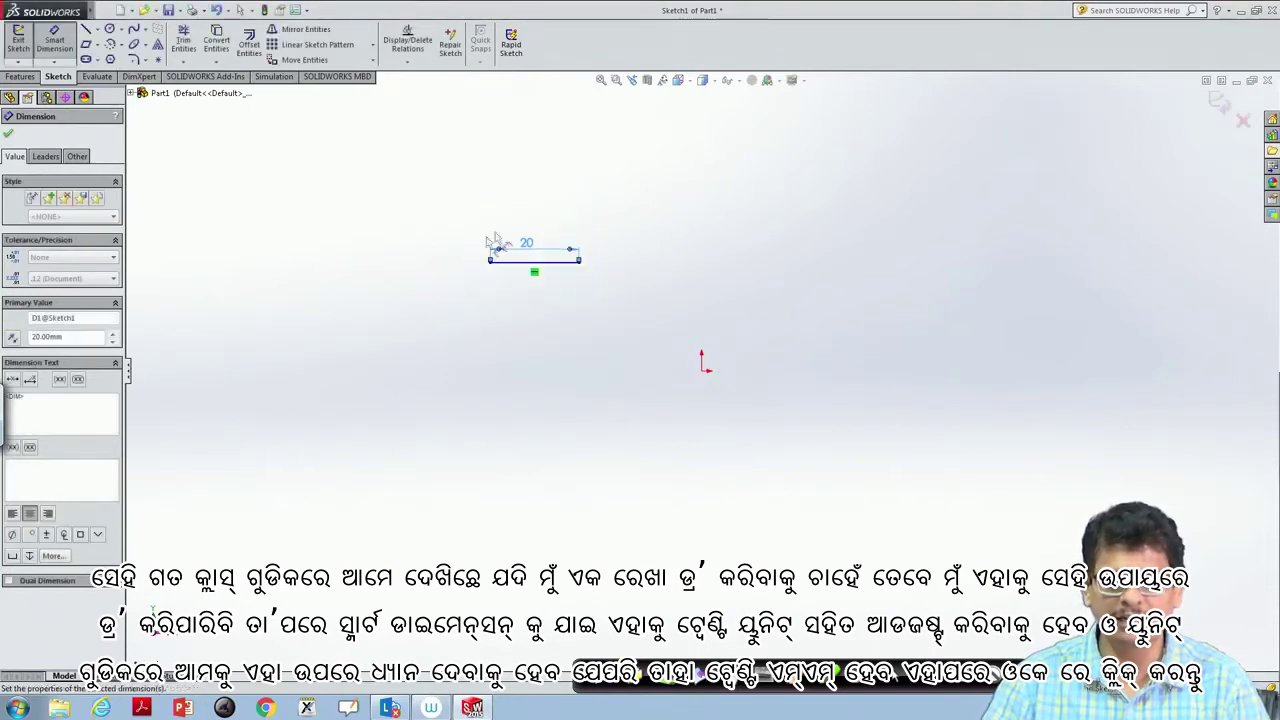
pyautogui.press('Escape')
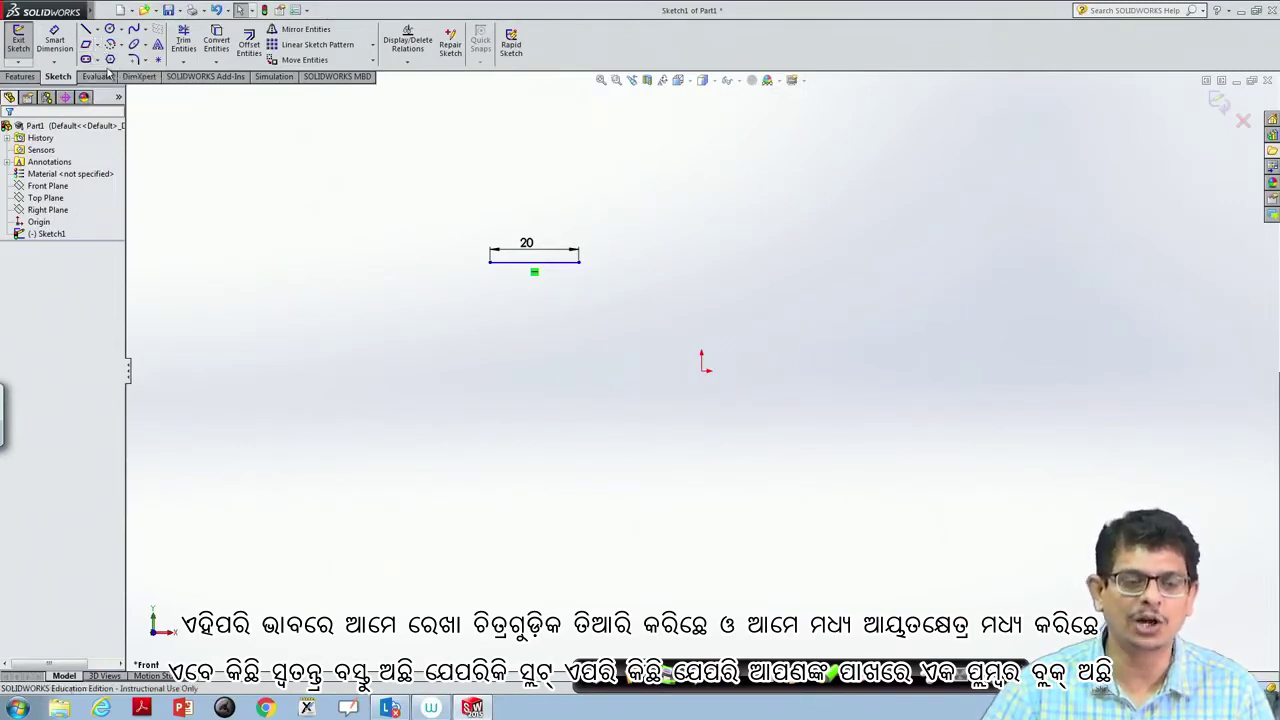
# Draw a horizontal straight slot, about 39.7 × 22.06 mm, below the line, left of the origin
pyautogui.click(97, 61)
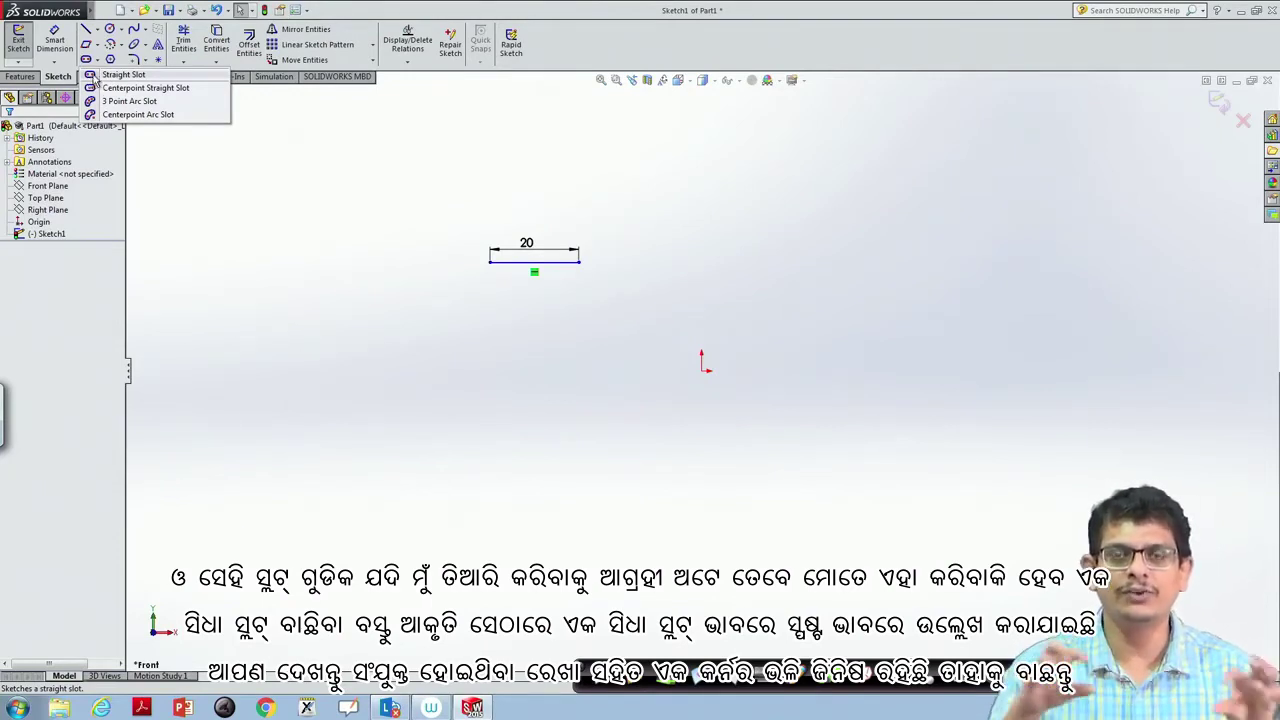
pyautogui.click(96, 76)
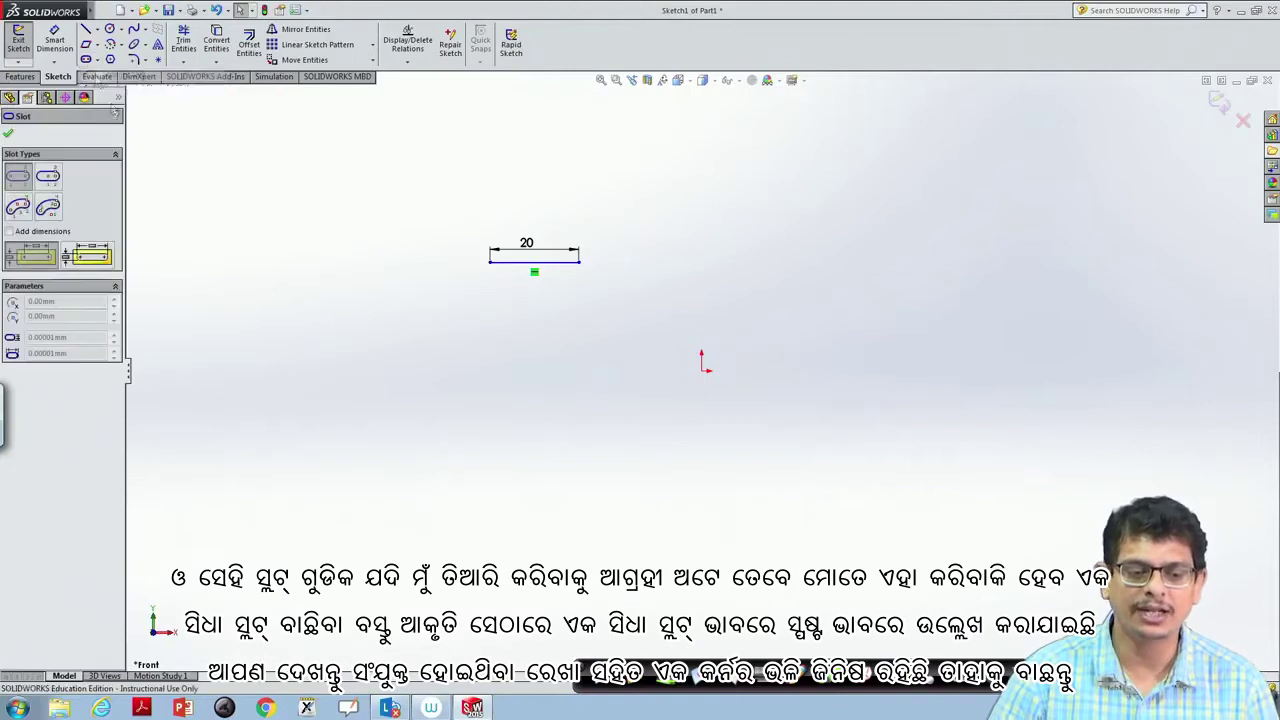
pyautogui.click(426, 350)
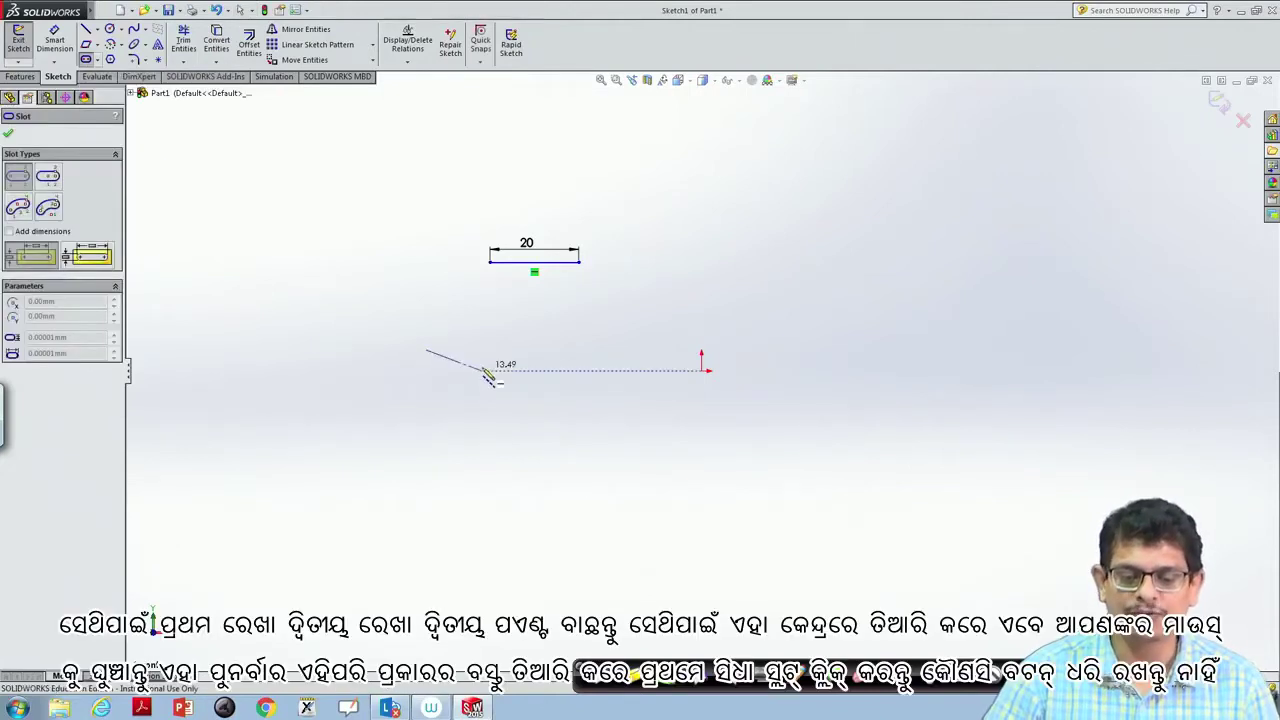
pyautogui.click(596, 350)
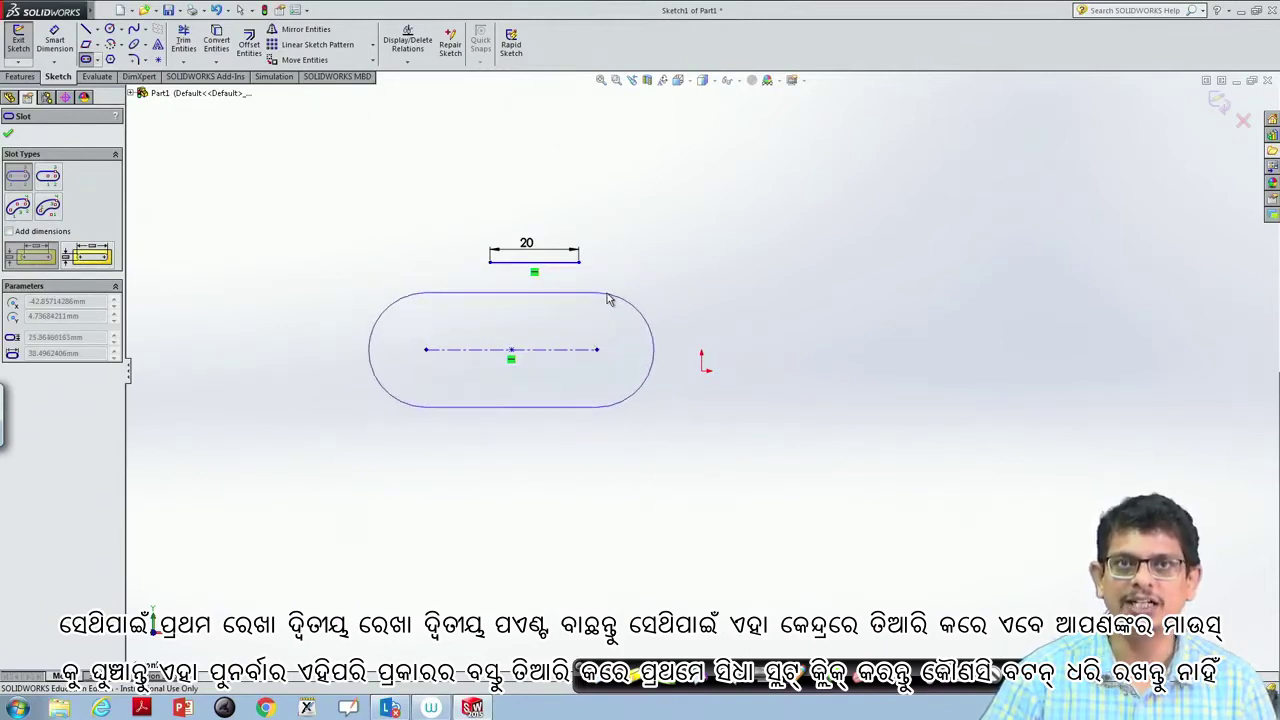
pyautogui.press('Escape')
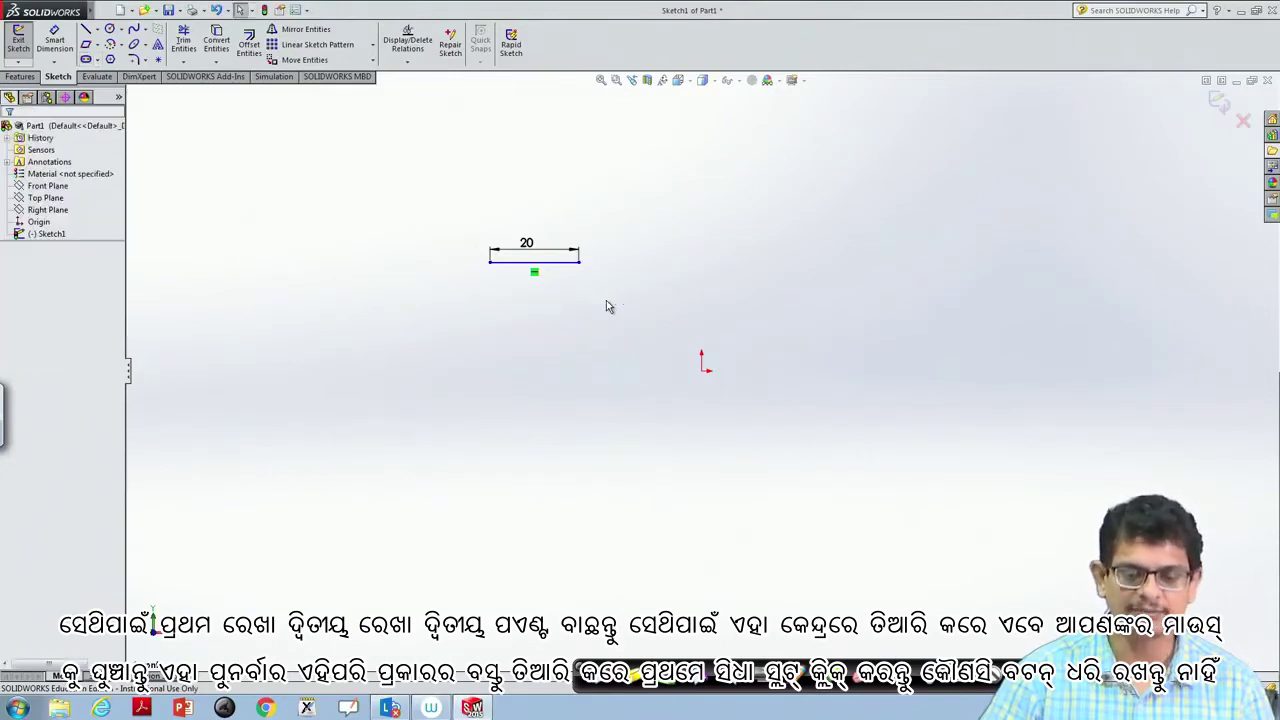
pyautogui.click(97, 64)
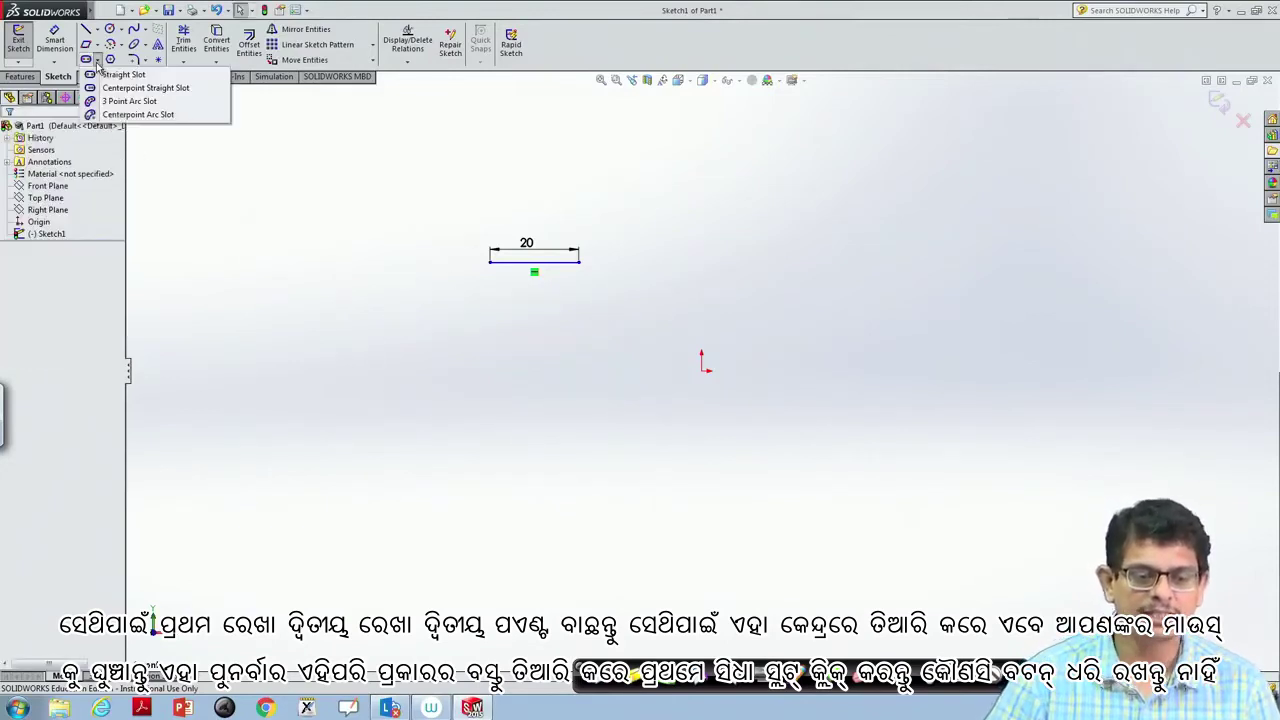
pyautogui.click(110, 87)
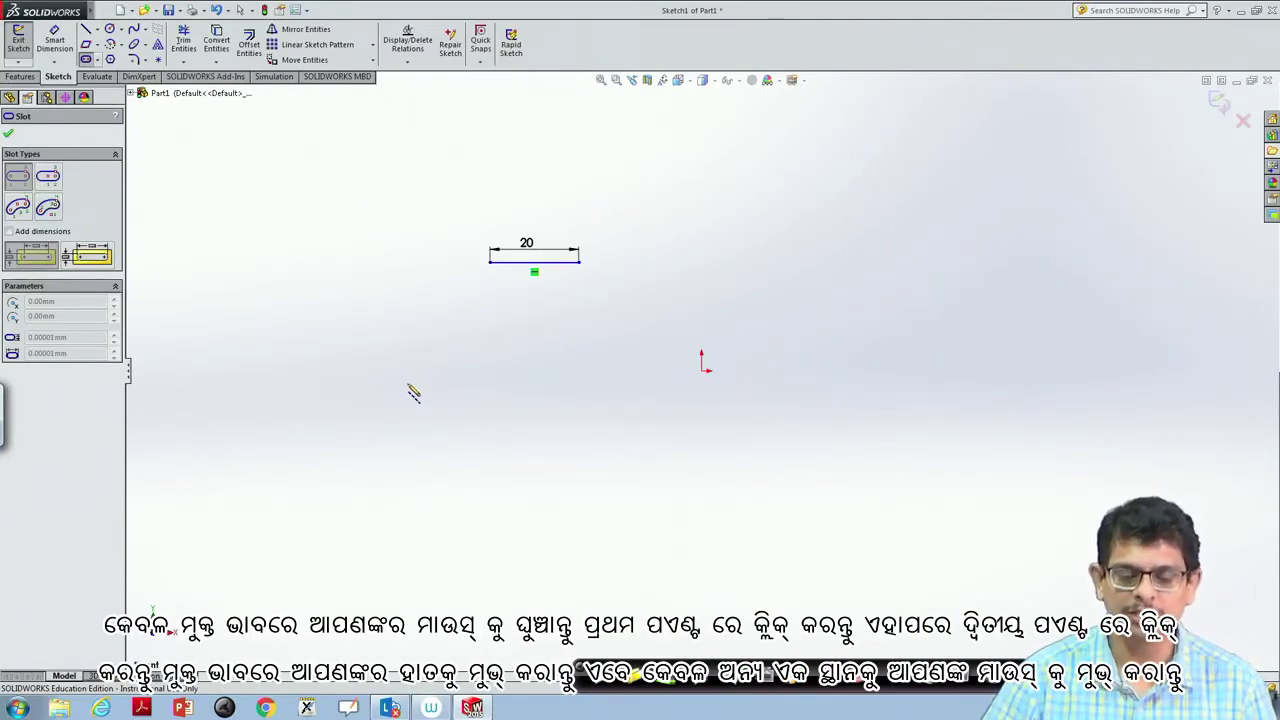
pyautogui.click(408, 384)
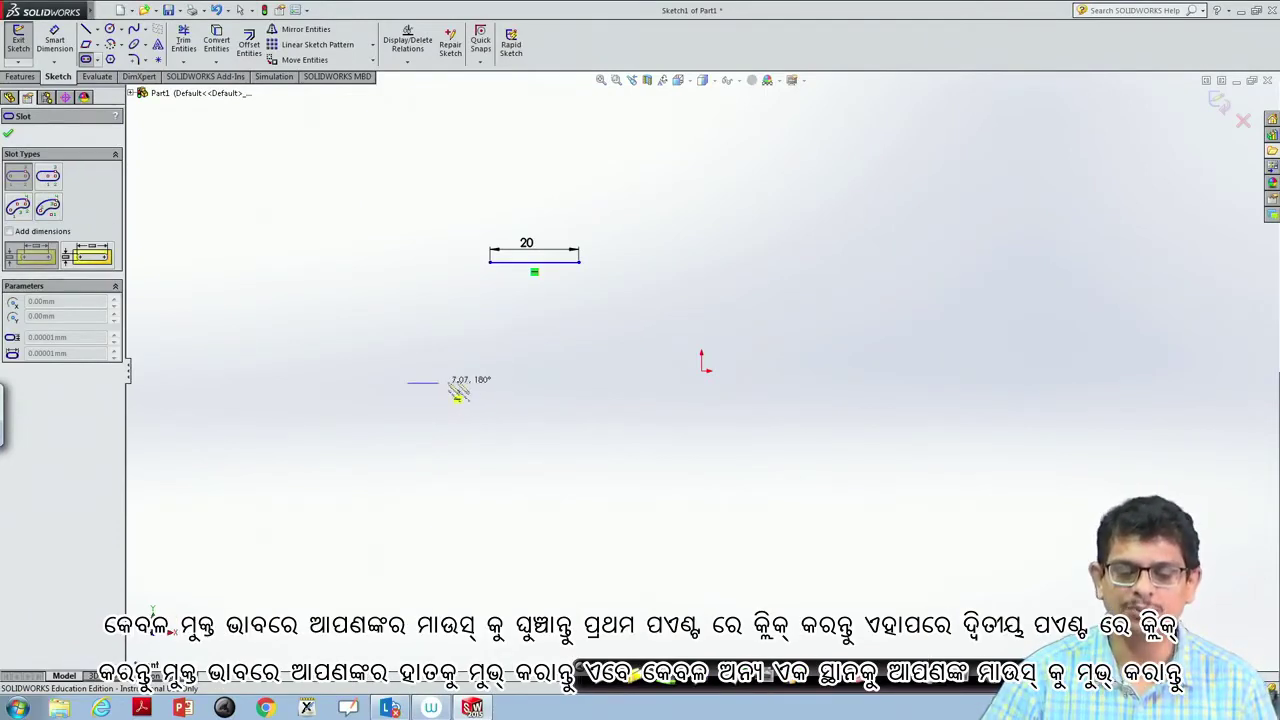
pyautogui.click(585, 384)
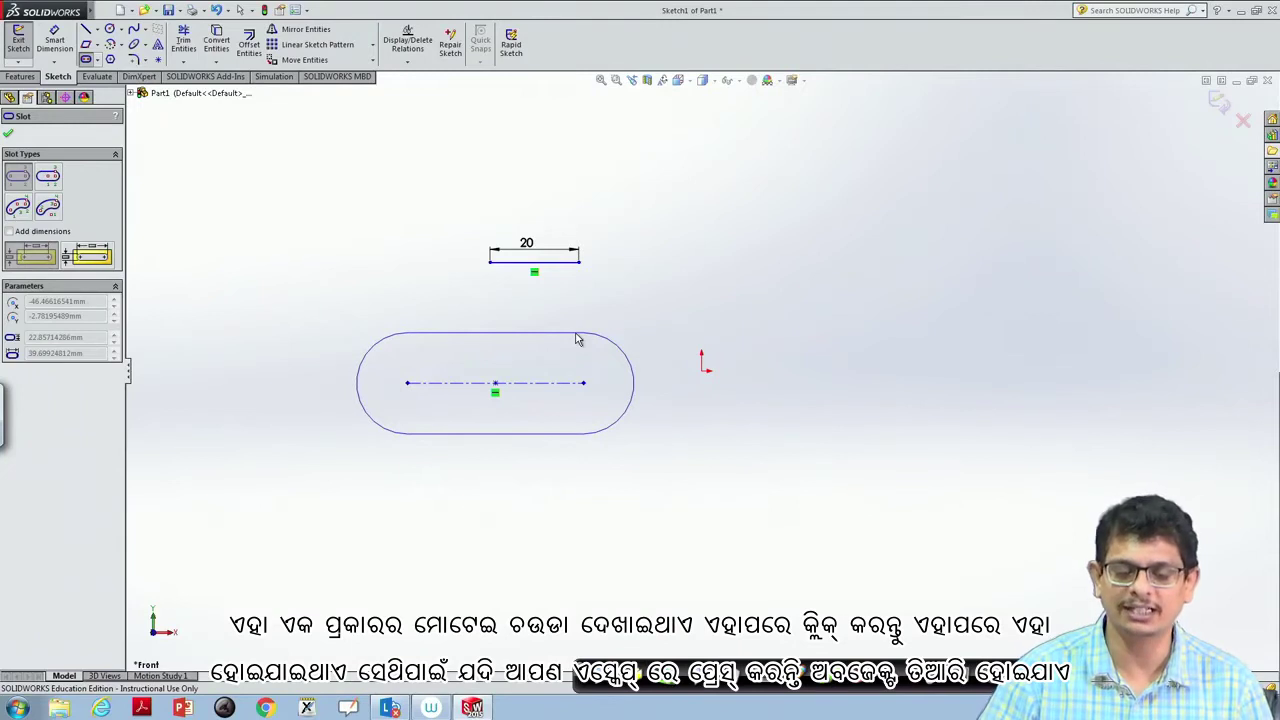
pyautogui.click(578, 340)
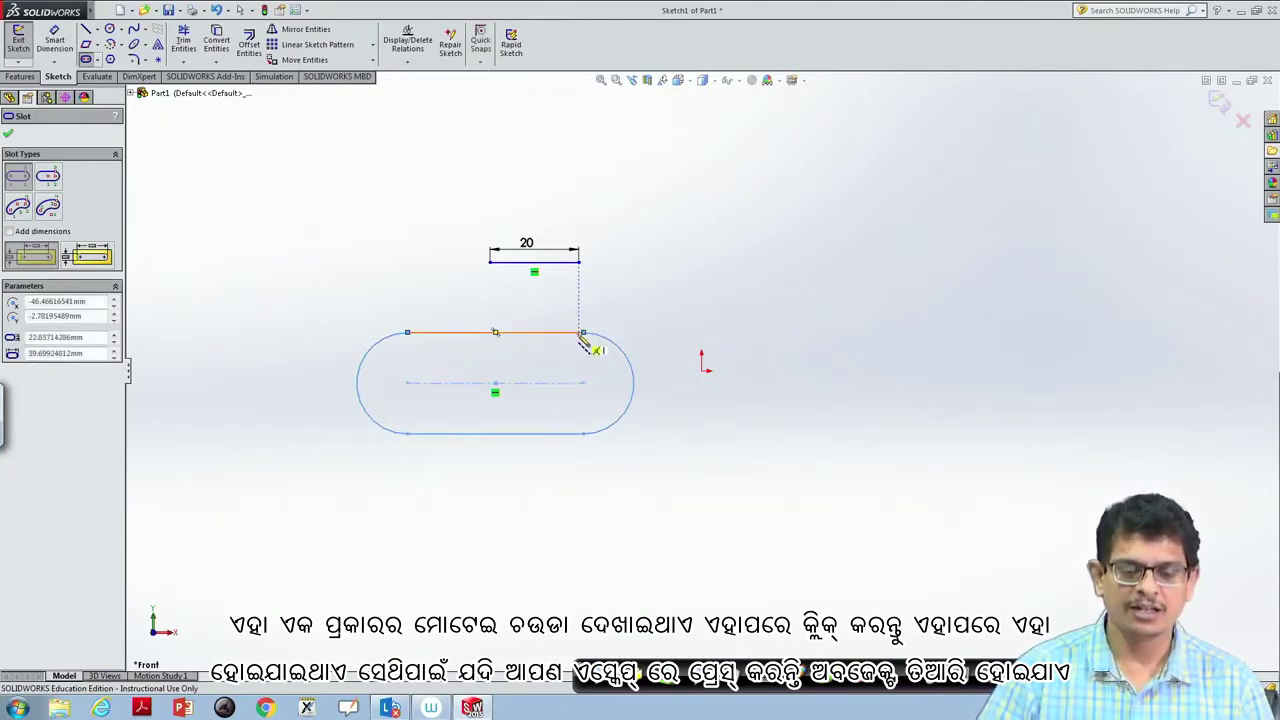
pyautogui.press('Escape')
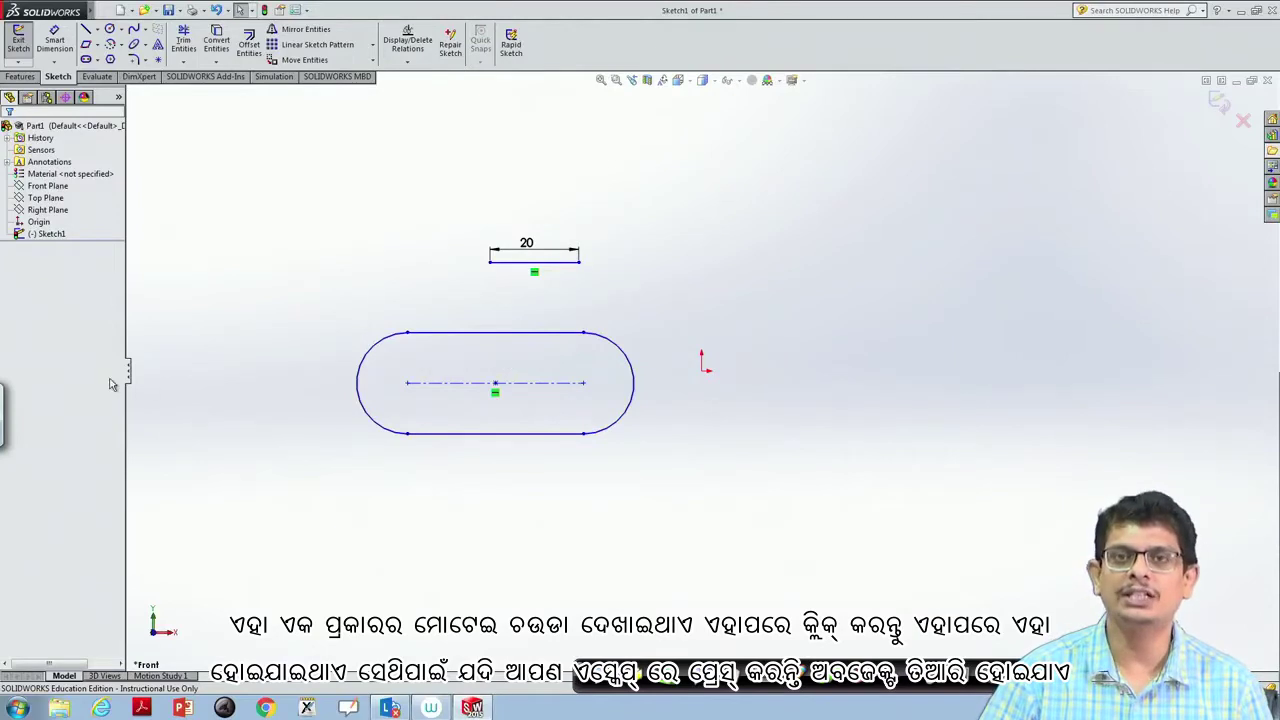
# Dimension the slot's top edge to a 40 mm length
pyautogui.click(54, 40)
pyautogui.click(460, 337)
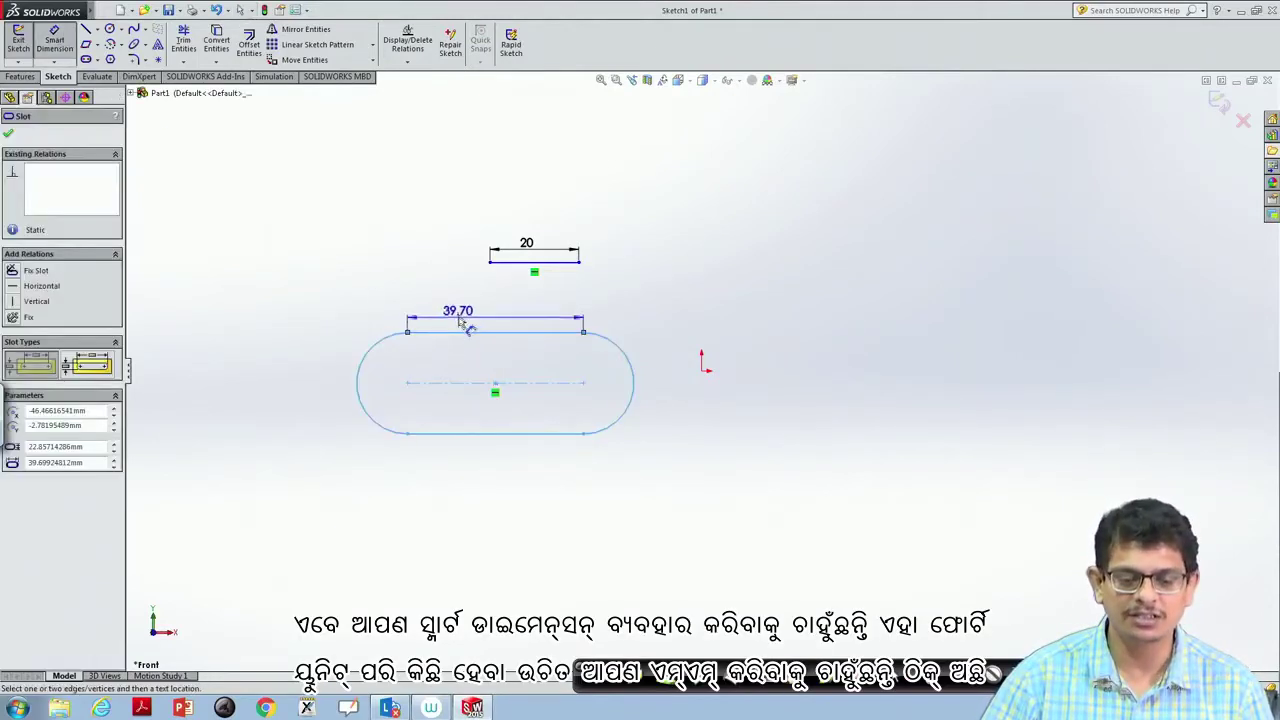
pyautogui.click(507, 313)
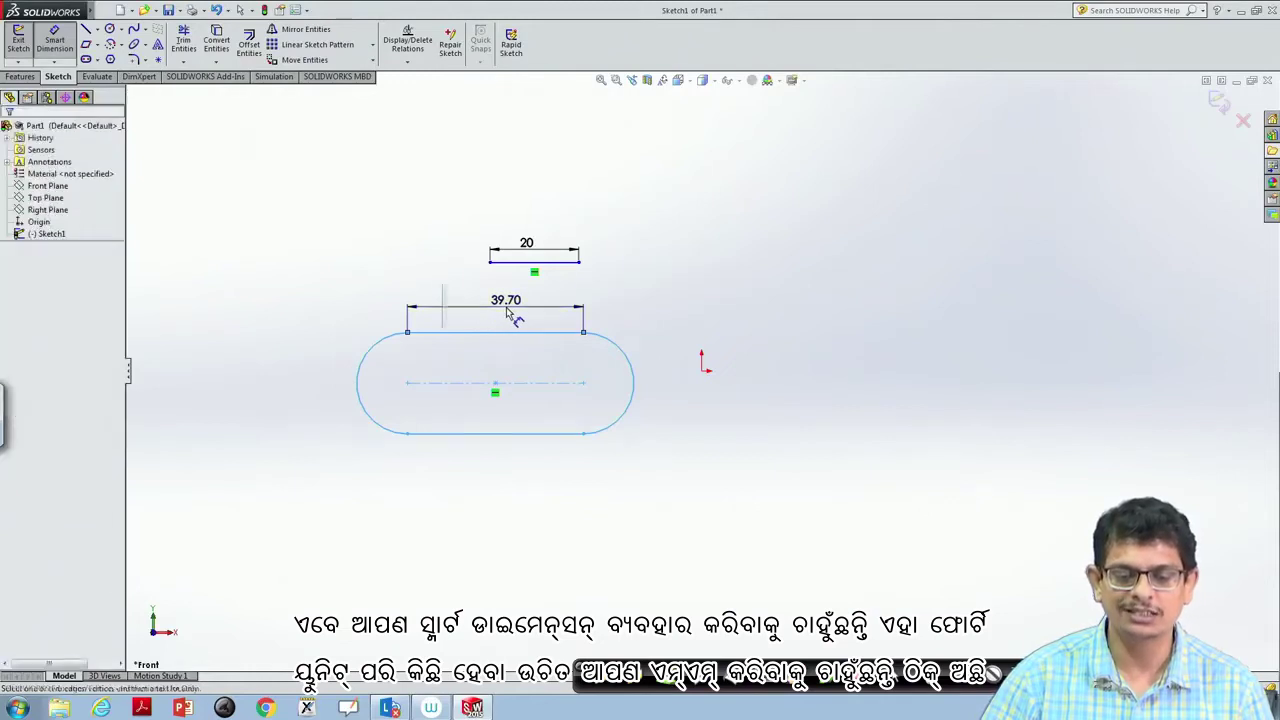
pyautogui.write('40')
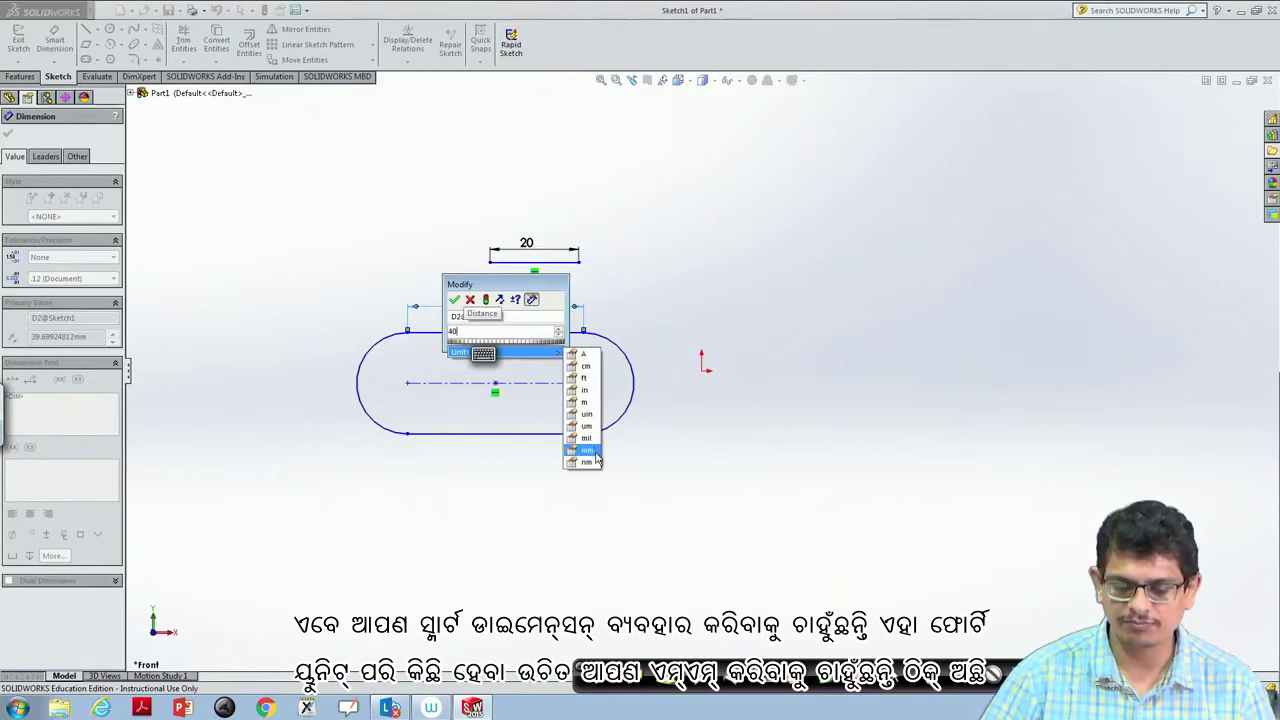
pyautogui.click(586, 449)
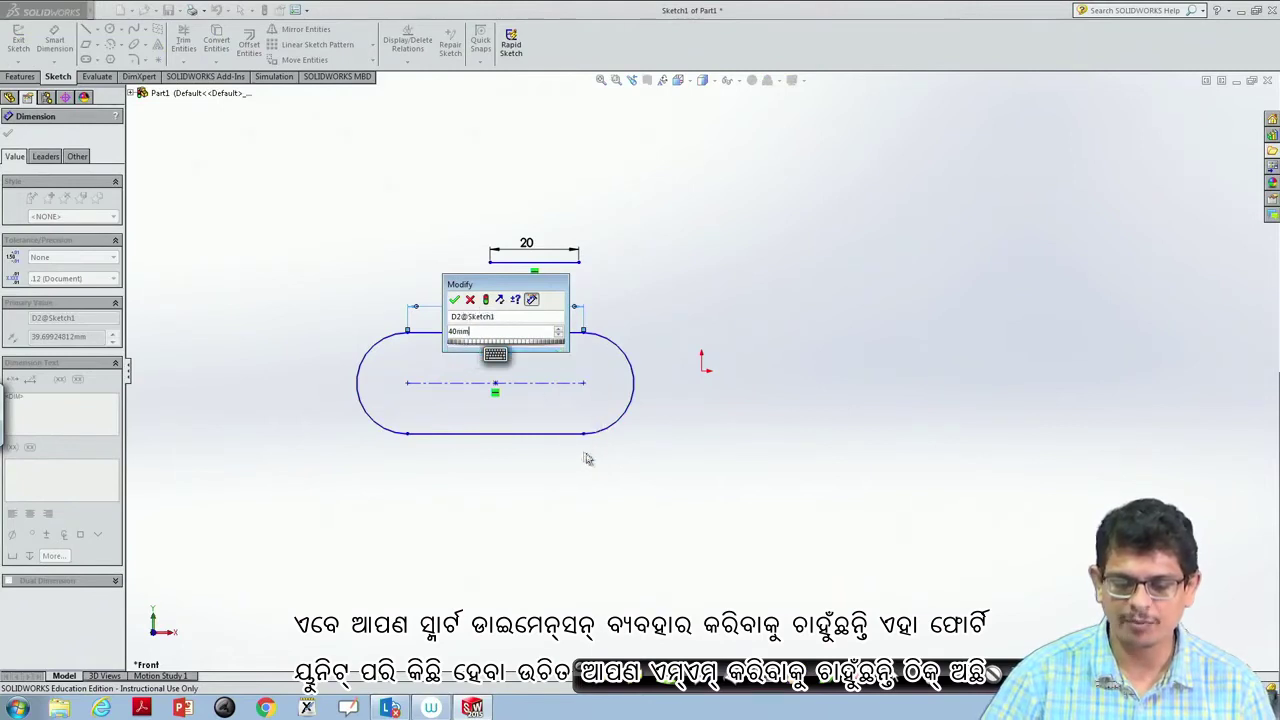
pyautogui.click(454, 300)
pyautogui.press('Escape')
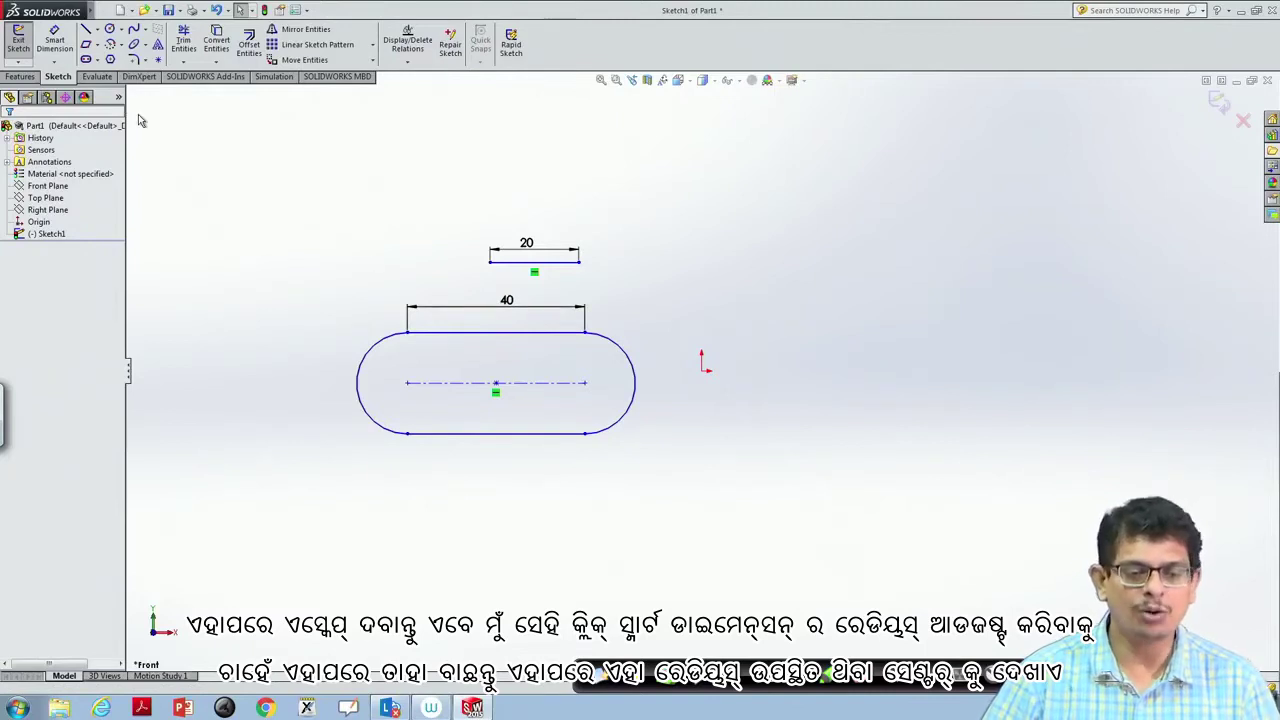
# Dimension the slot's left rounded end to R10 mm
pyautogui.click(54, 42)
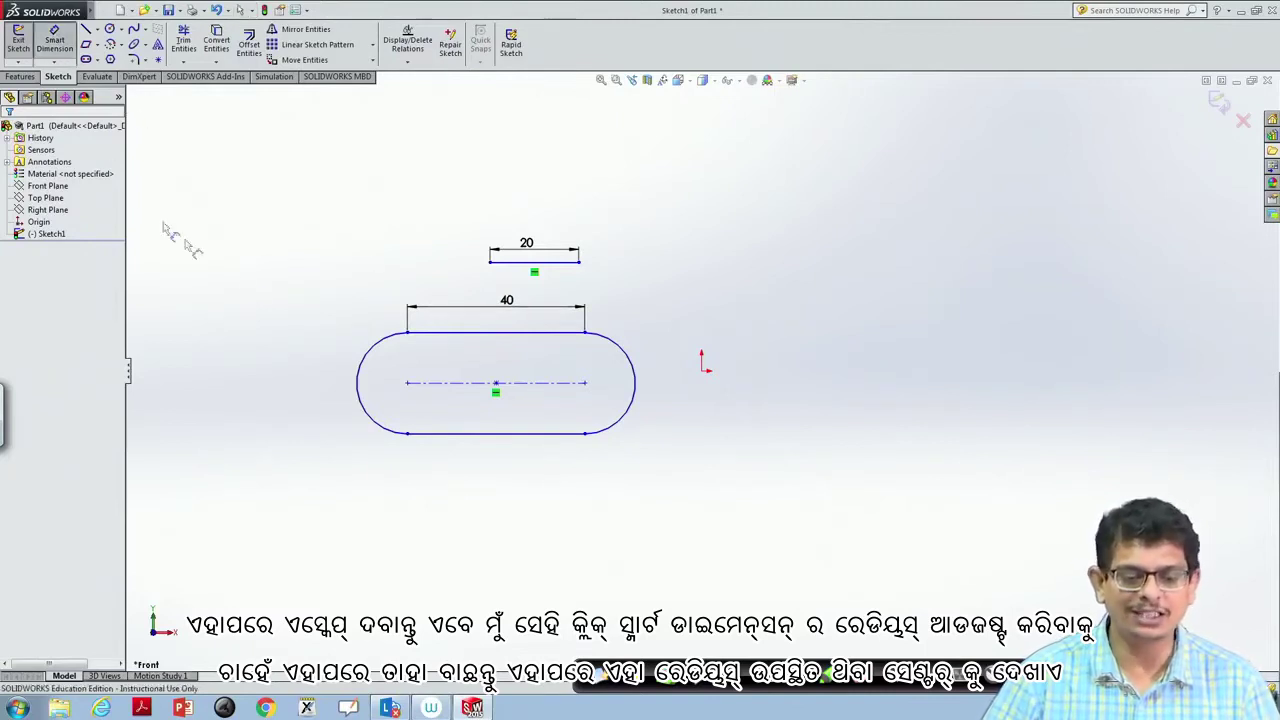
pyautogui.click(374, 354)
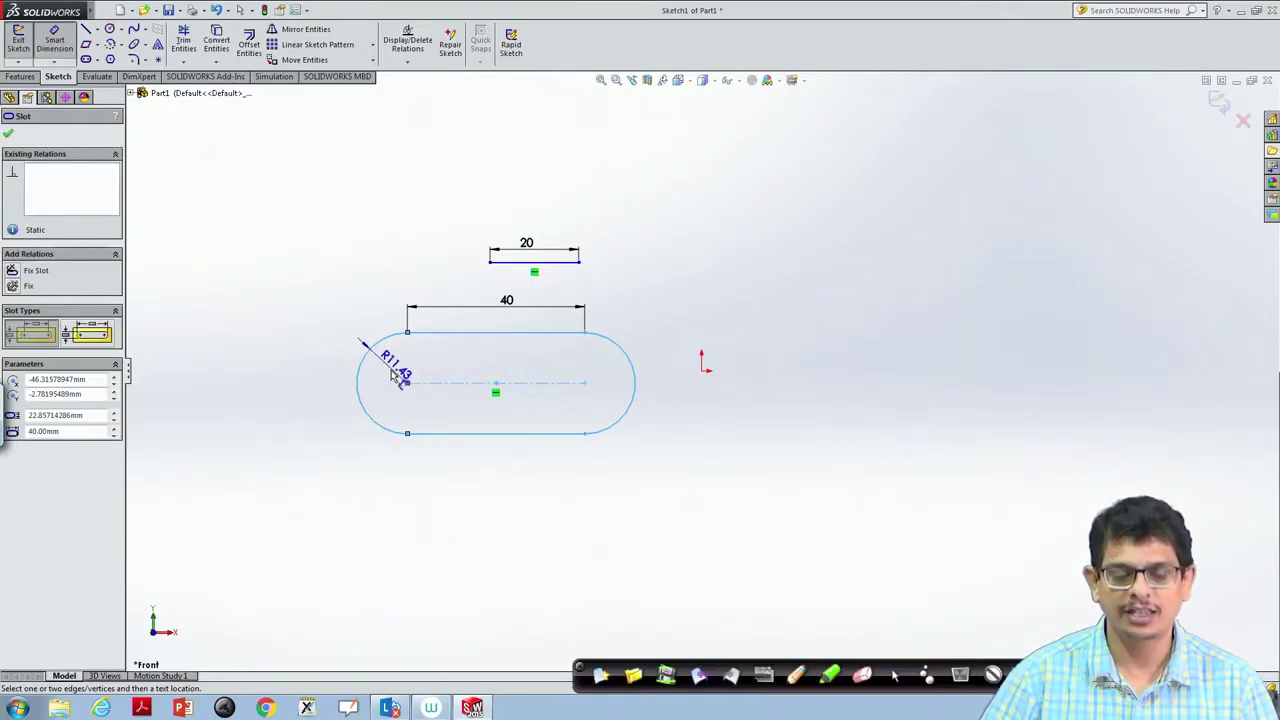
pyautogui.click(403, 368)
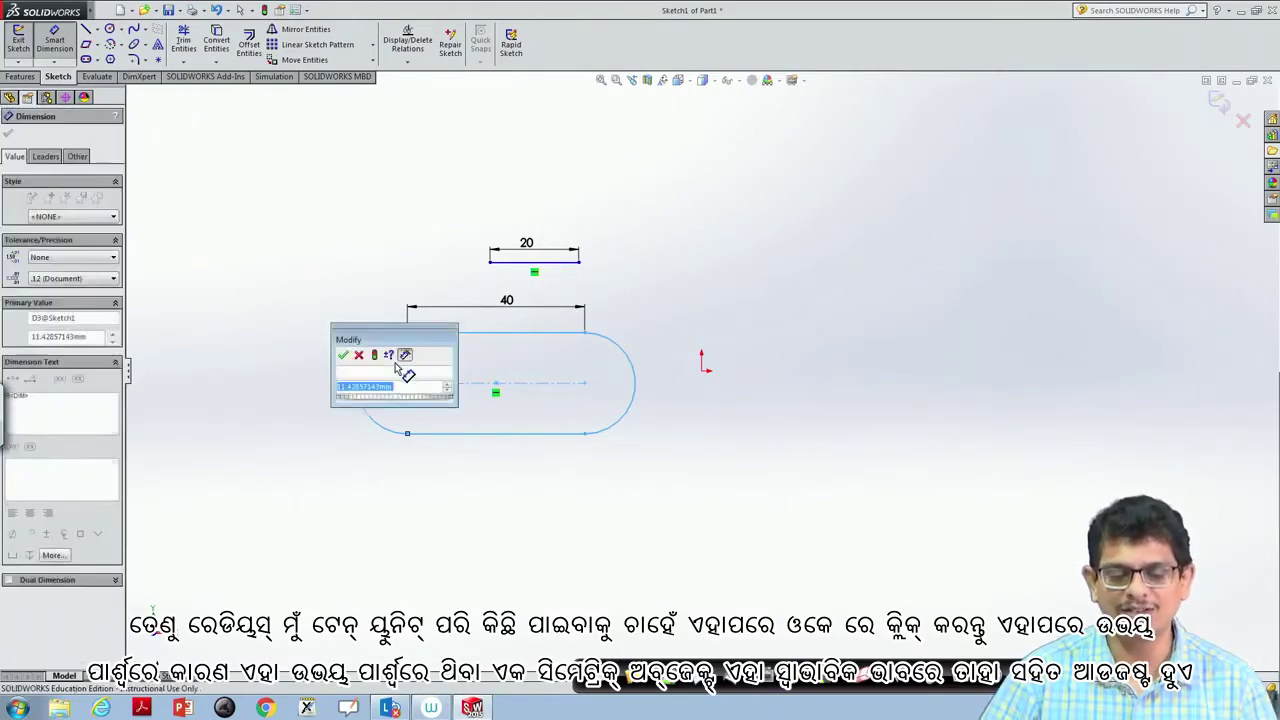
pyautogui.write('10')
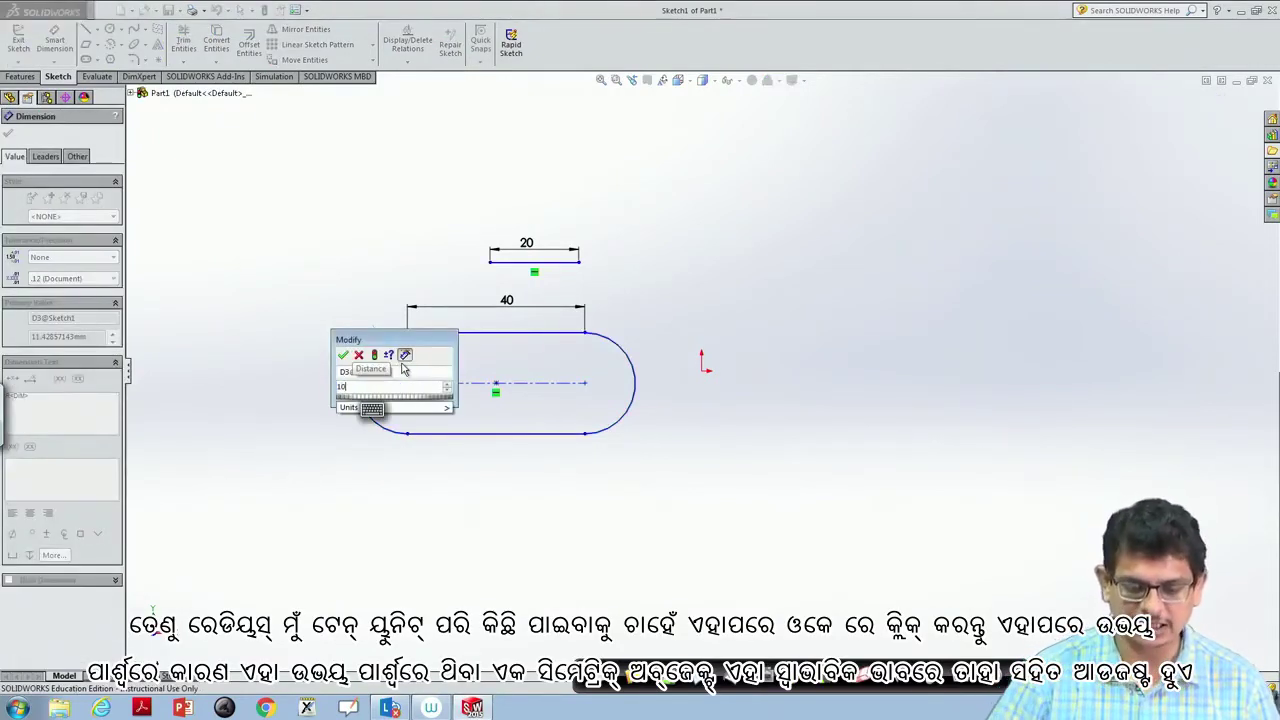
pyautogui.click(440, 408)
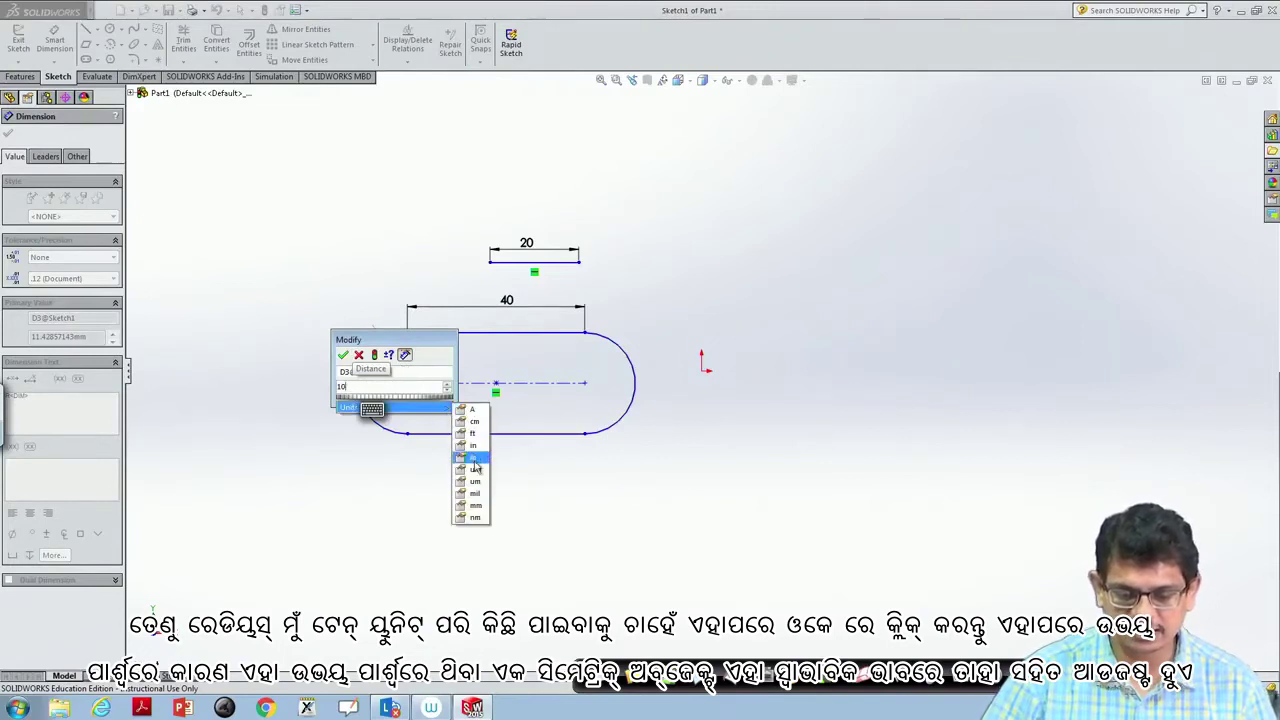
pyautogui.click(474, 505)
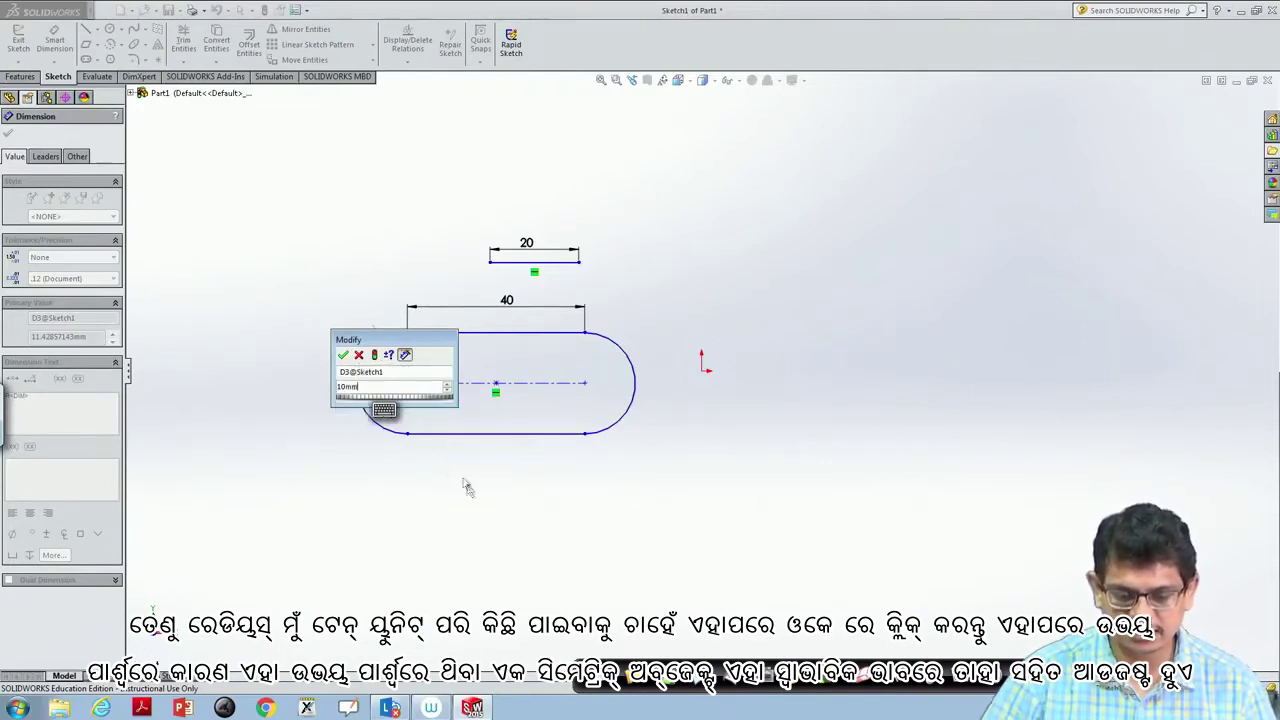
pyautogui.click(343, 356)
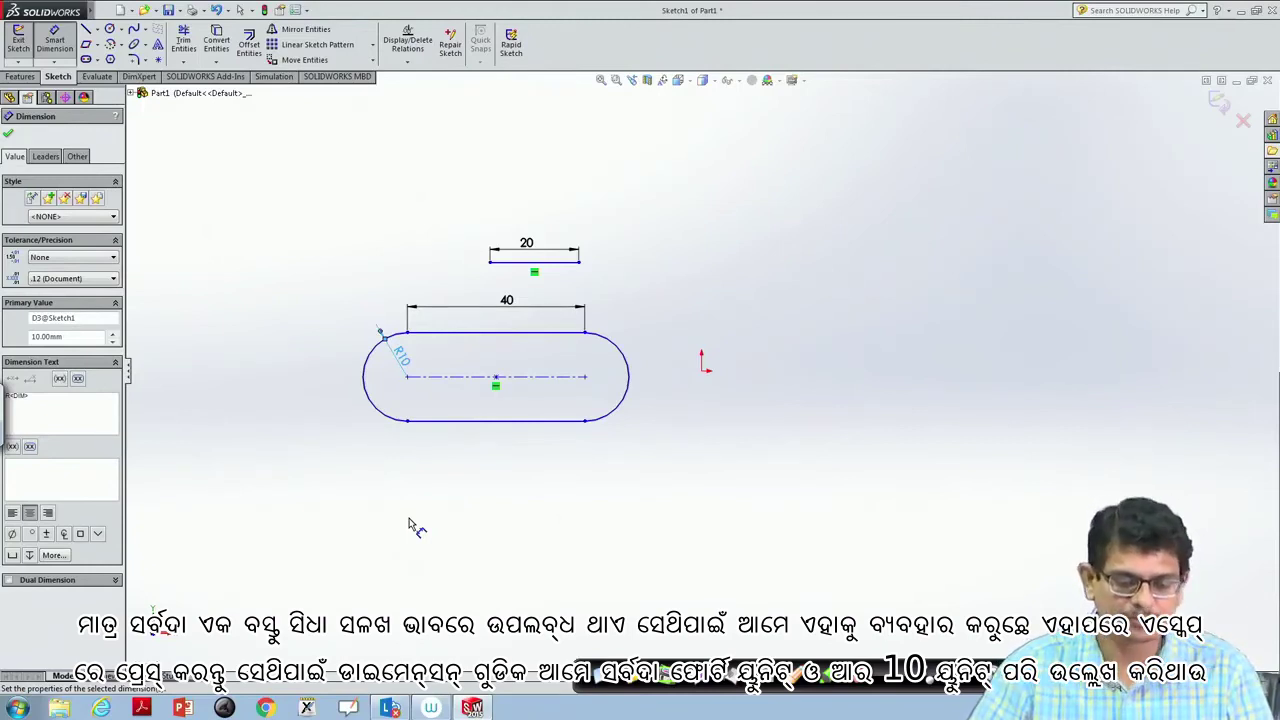
pyautogui.press('Escape')
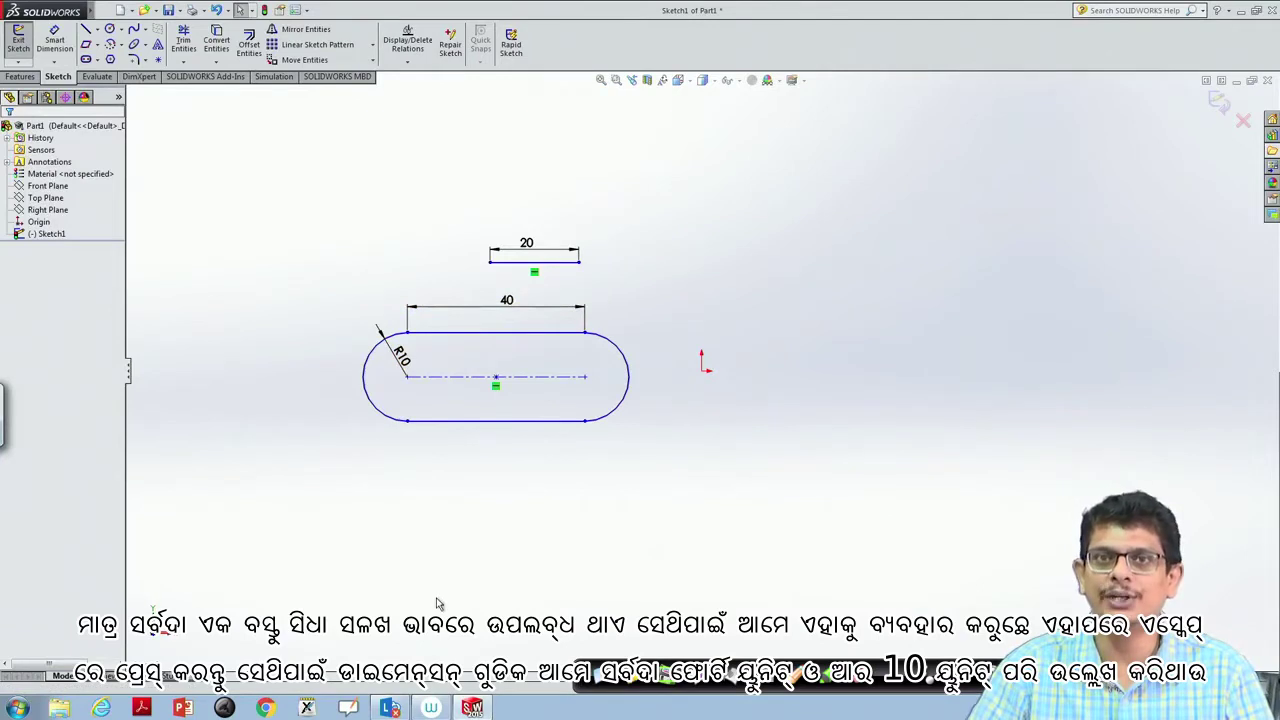
# Draw a narrow diagonal Centerpoint Straight Slot at the upper right of the sketch
pyautogui.click(98, 61)
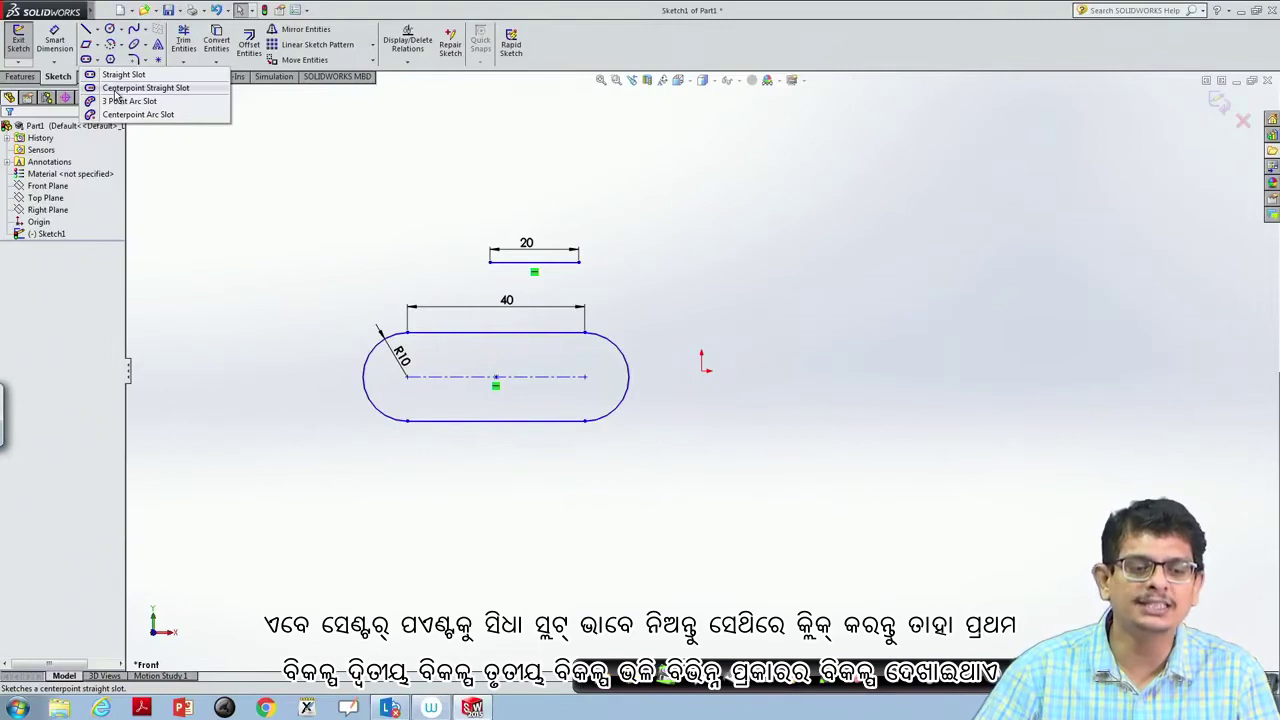
pyautogui.click(118, 88)
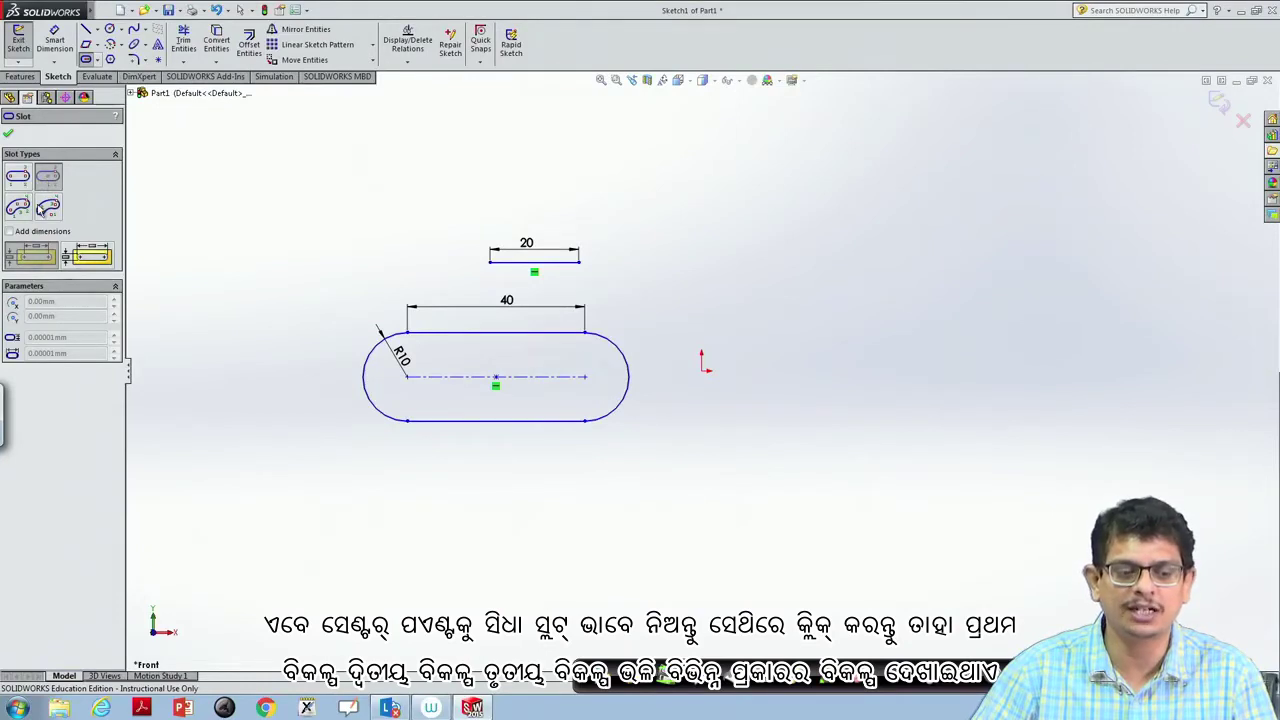
pyautogui.click(779, 197)
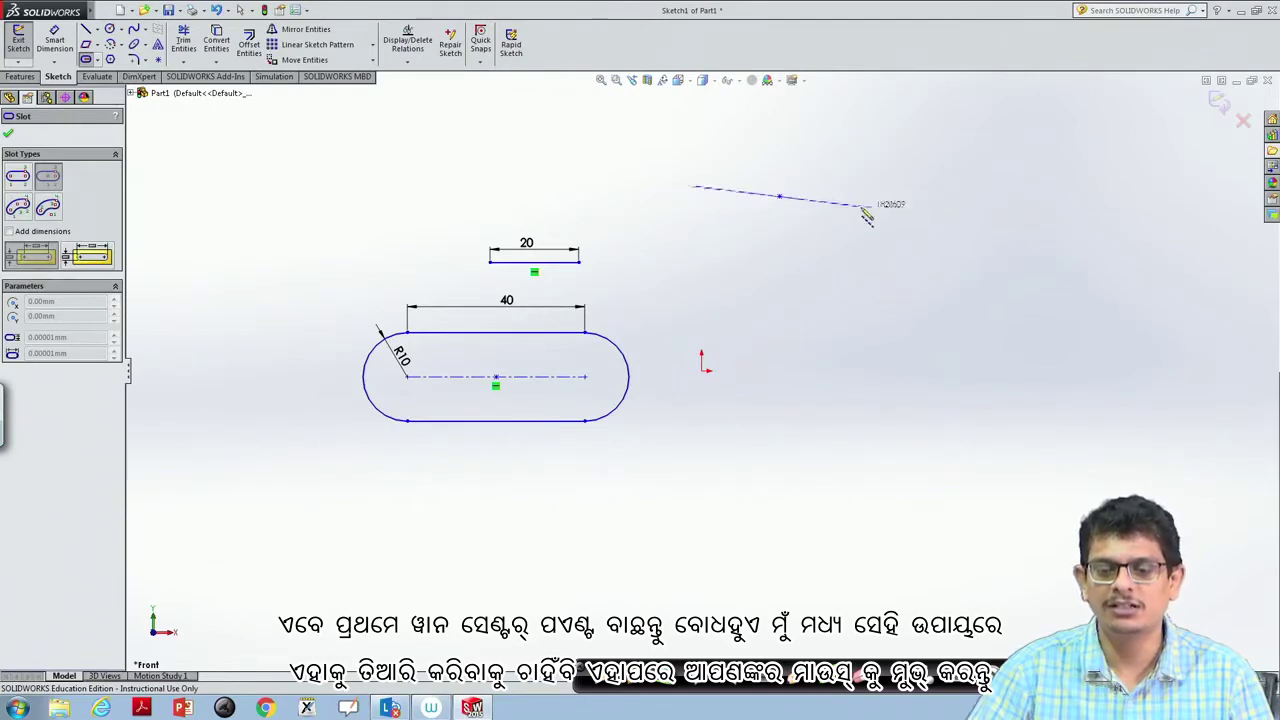
pyautogui.click(826, 246)
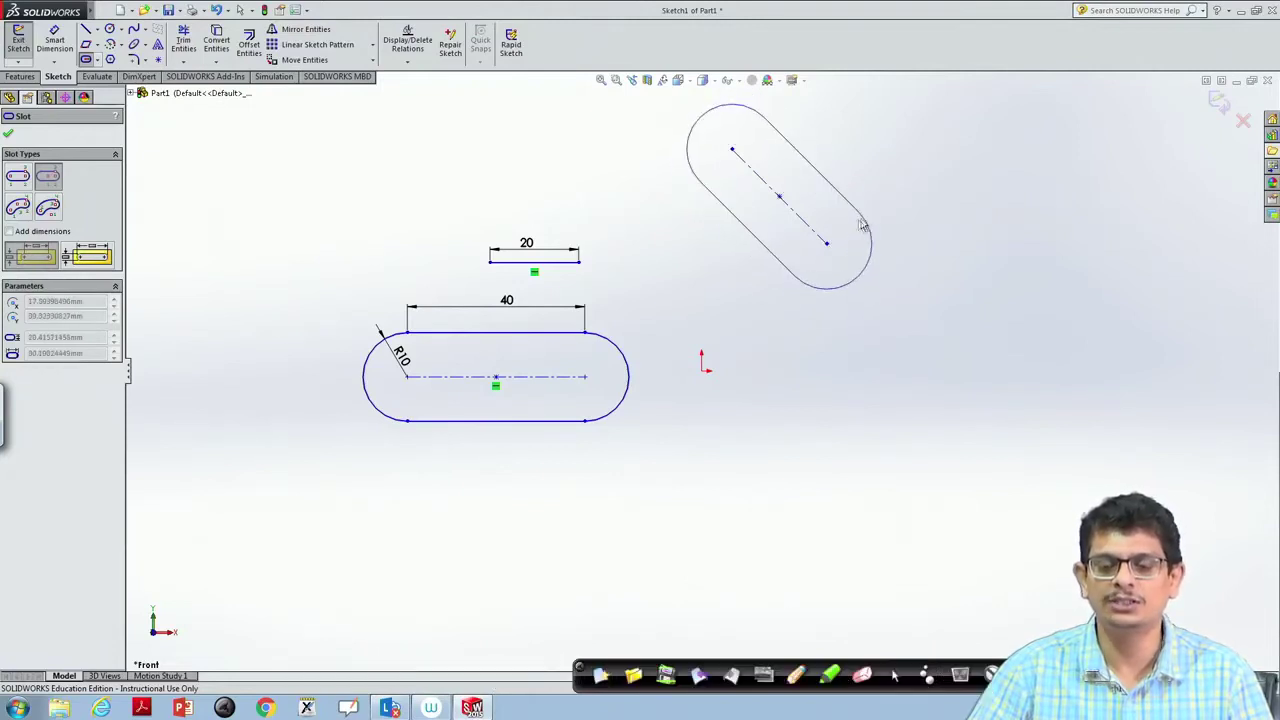
pyautogui.click(836, 238)
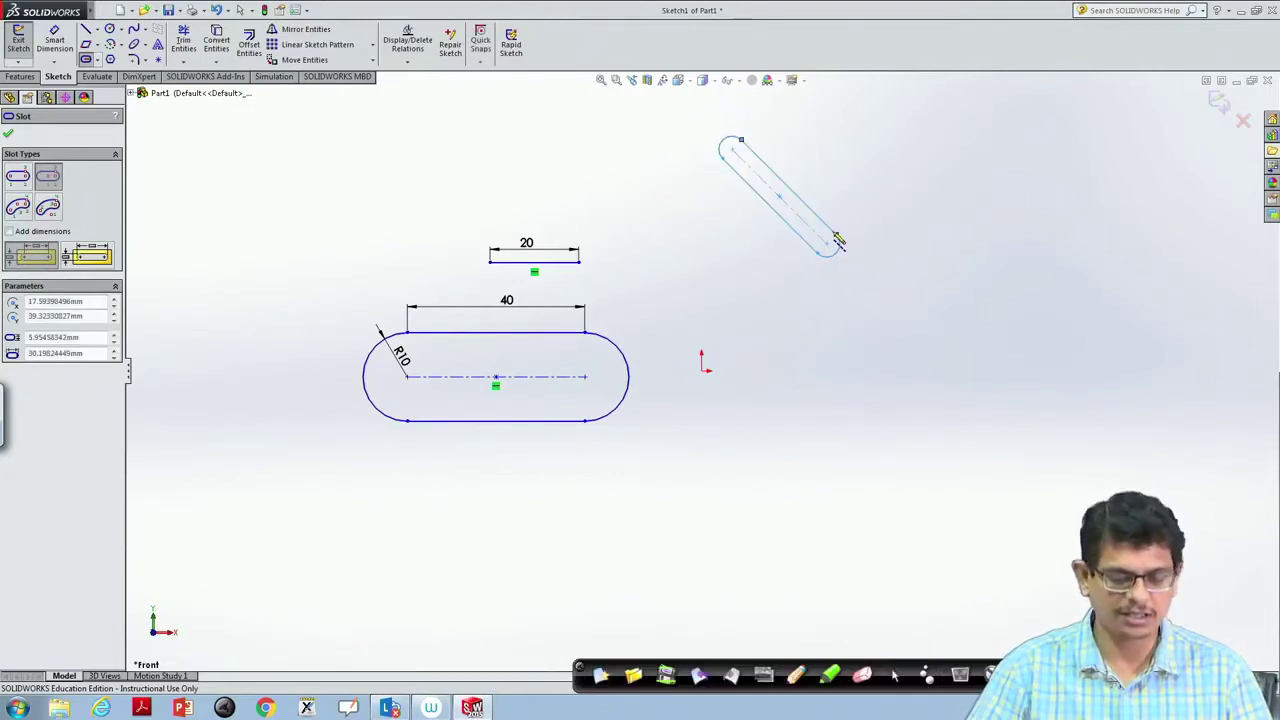
pyautogui.press('Escape')
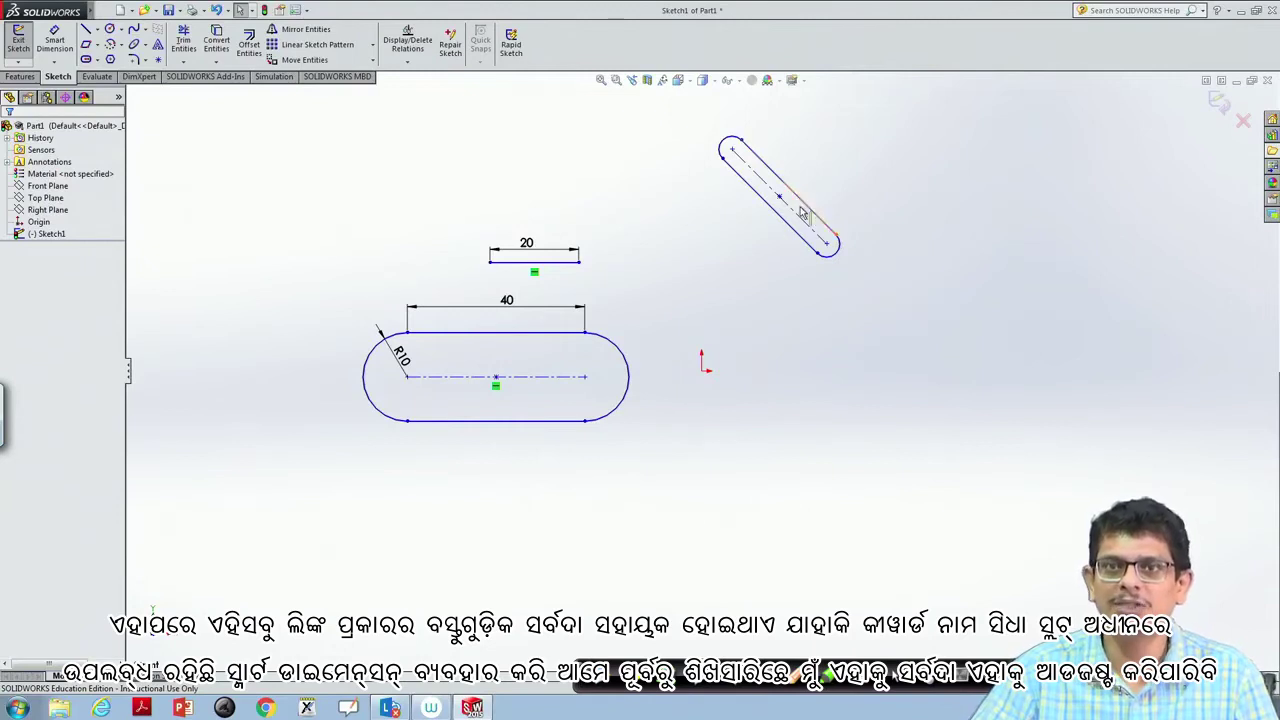
# Draw a 3 Point Arc Slot to the lower right of the origin
pyautogui.click(96, 60)
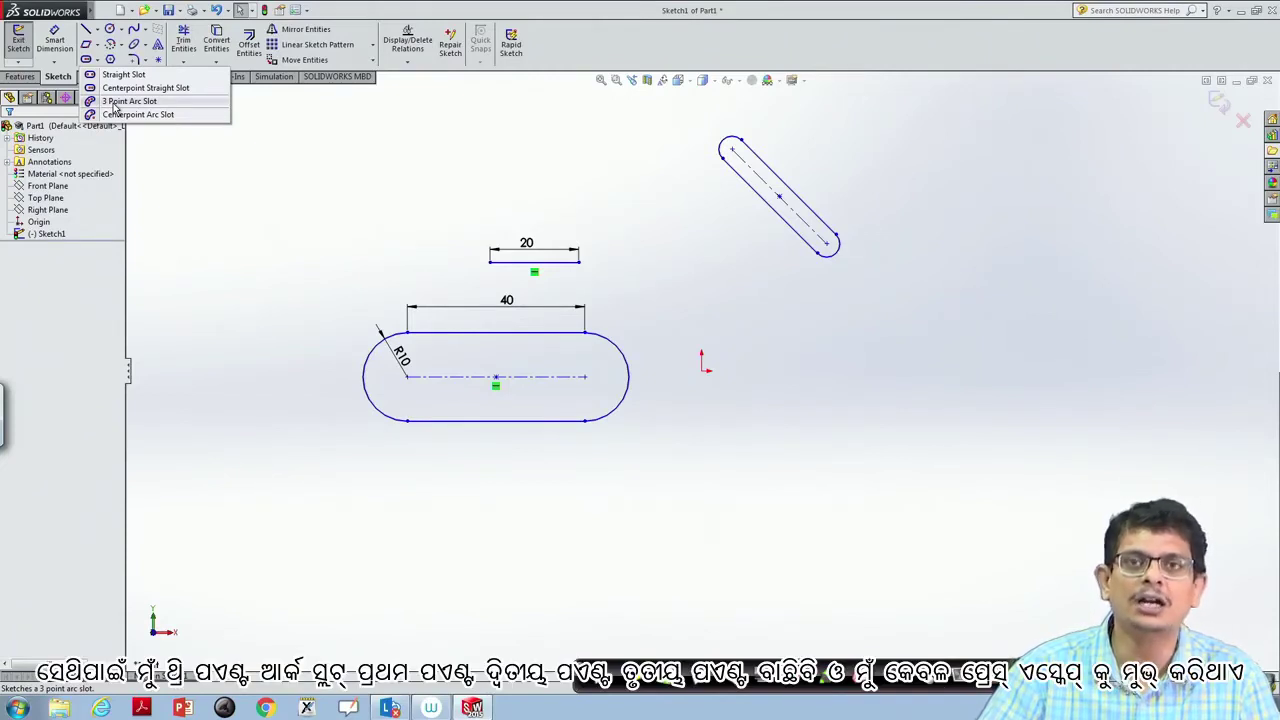
pyautogui.click(113, 104)
pyautogui.click(804, 440)
pyautogui.click(849, 405)
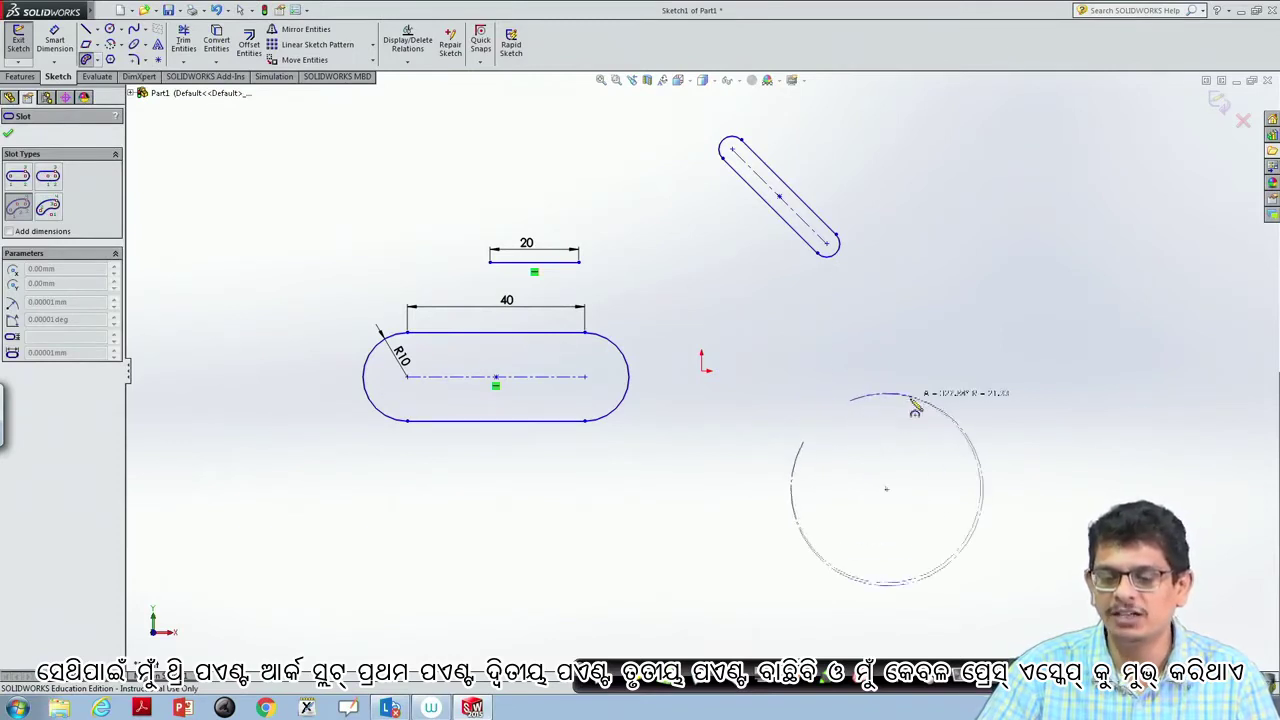
pyautogui.click(860, 459)
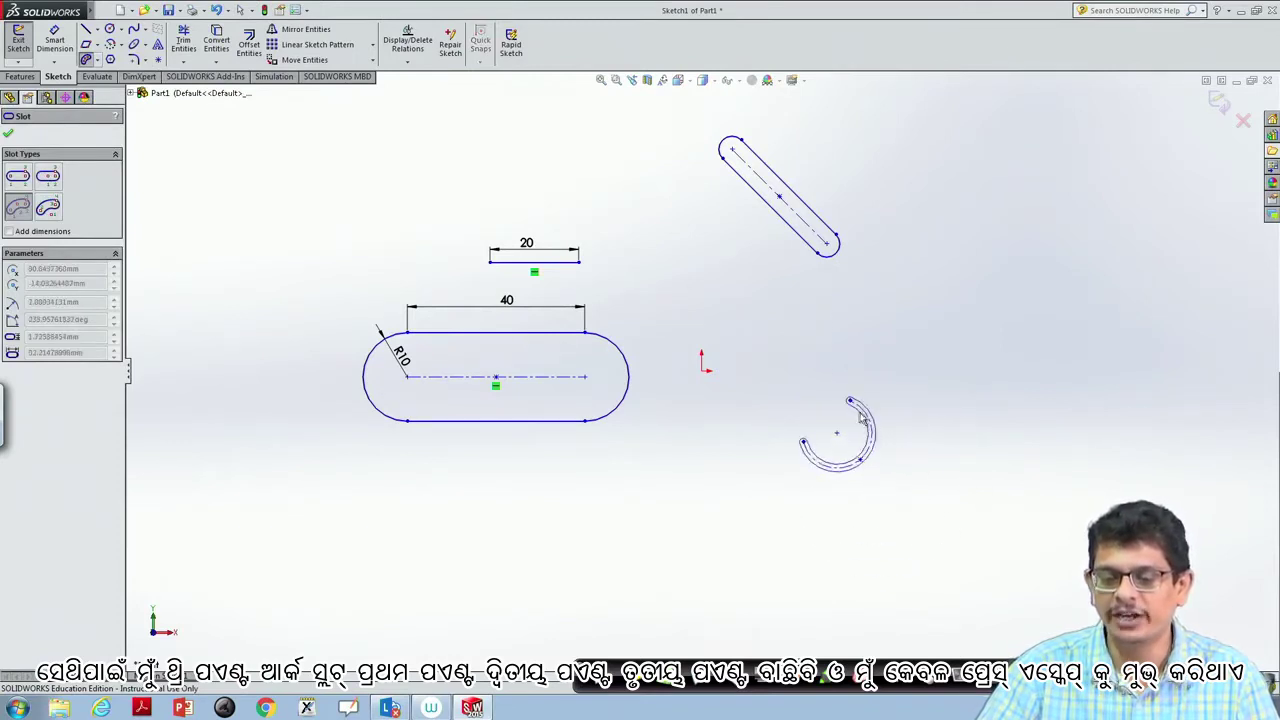
pyautogui.click(842, 419)
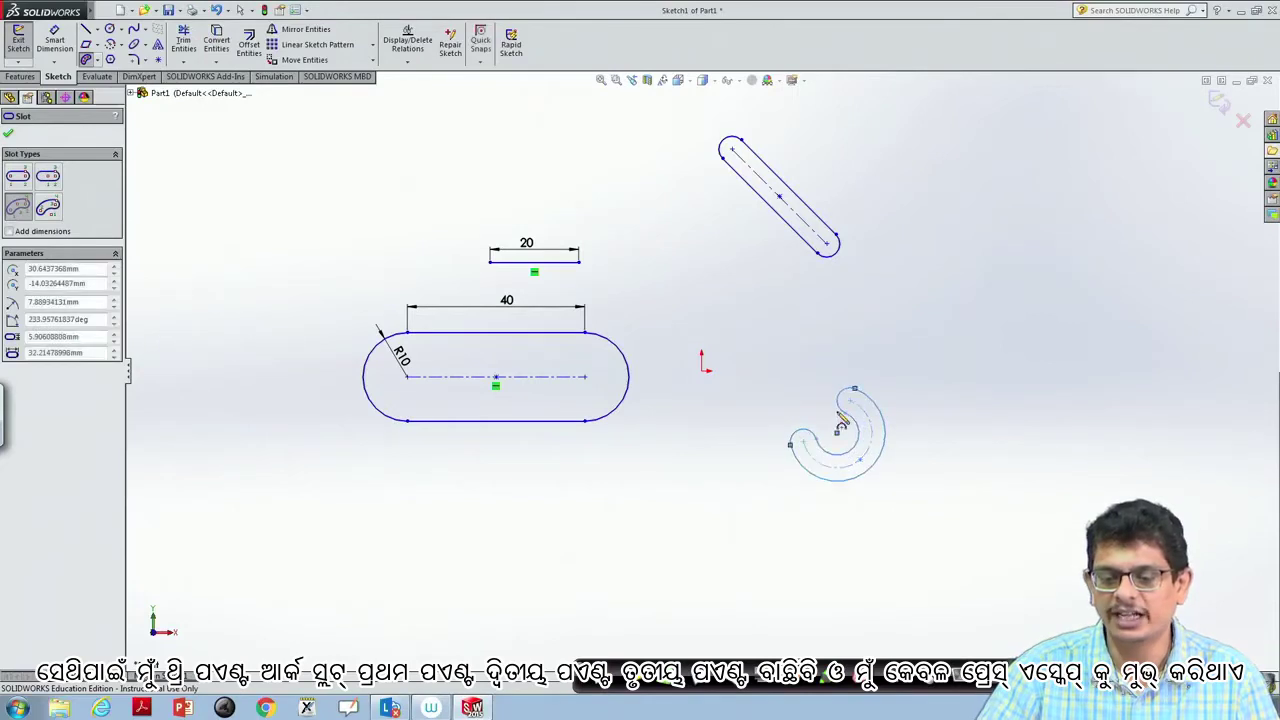
pyautogui.press('Escape')
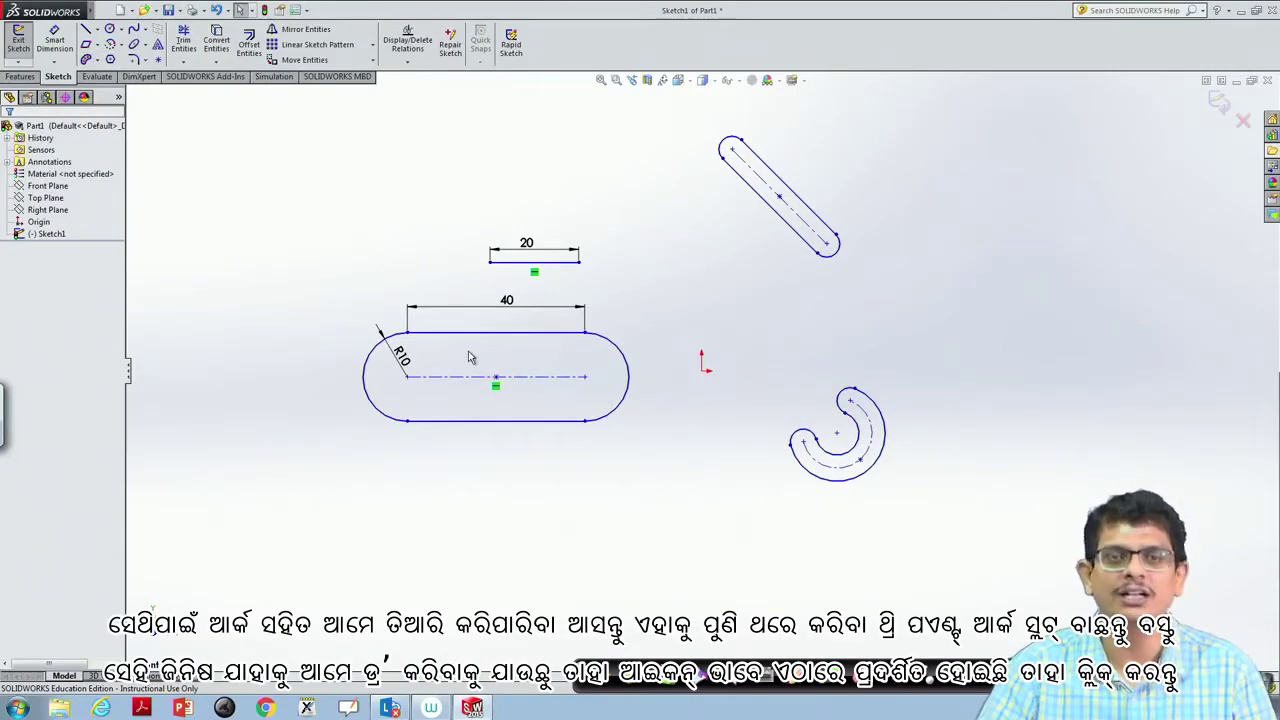
# Draw a second, narrow 3 Point Arc Slot right of the diagonal slot
pyautogui.click(98, 60)
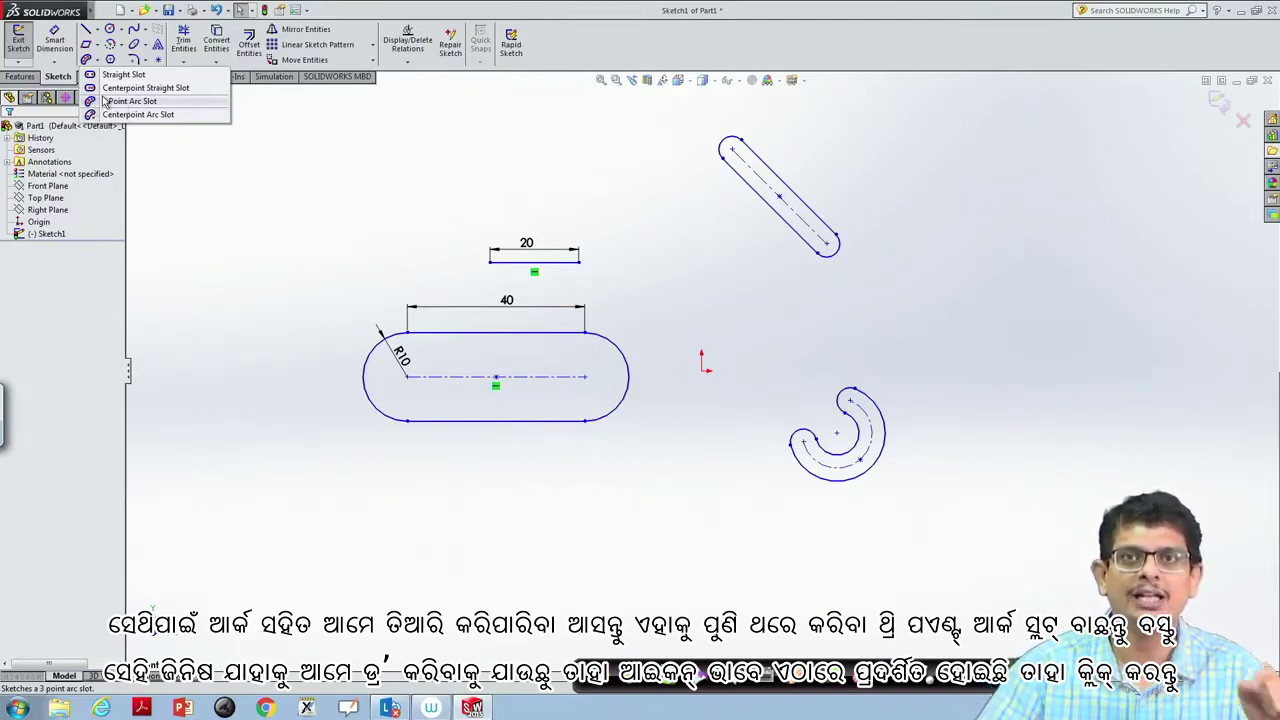
pyautogui.click(121, 104)
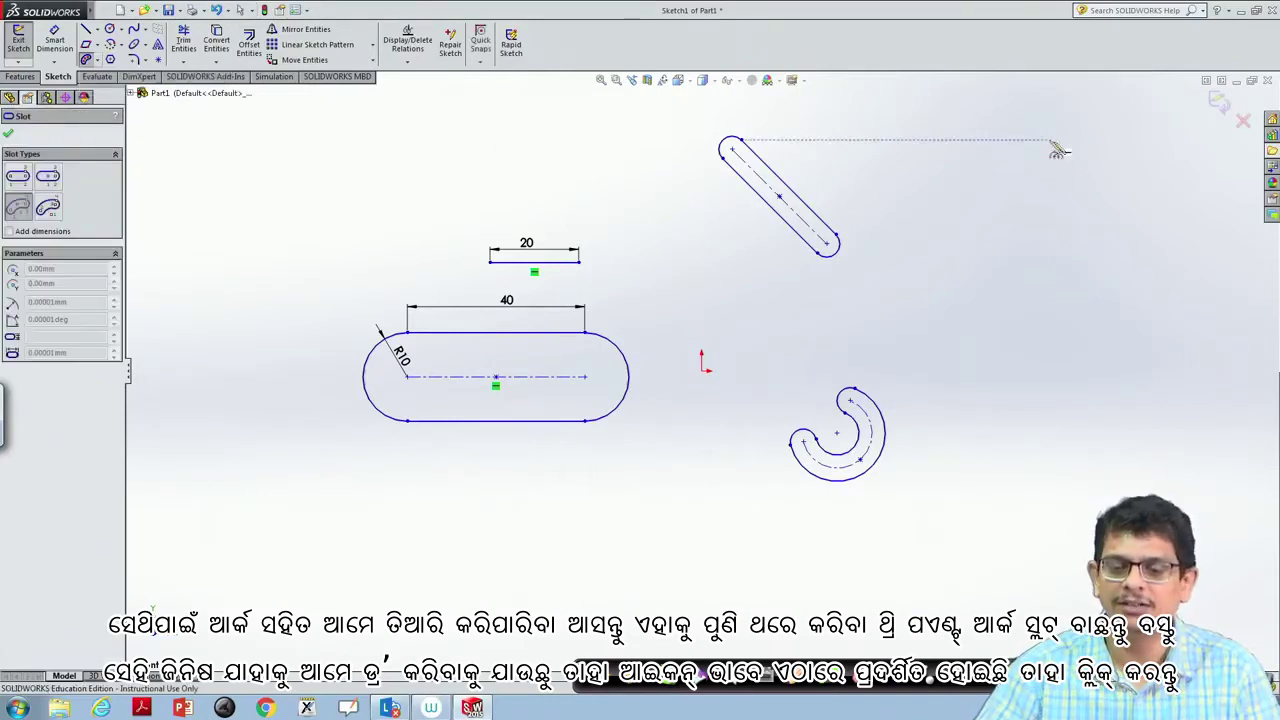
pyautogui.click(1001, 198)
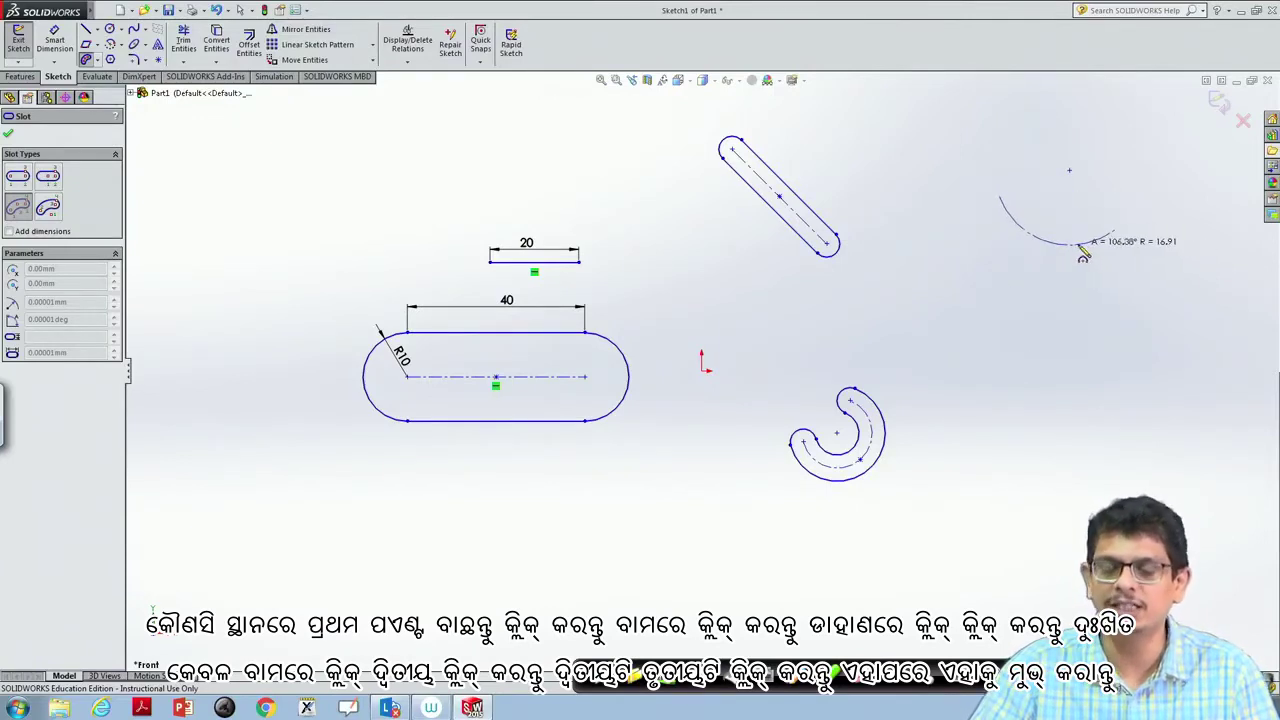
pyautogui.click(1033, 290)
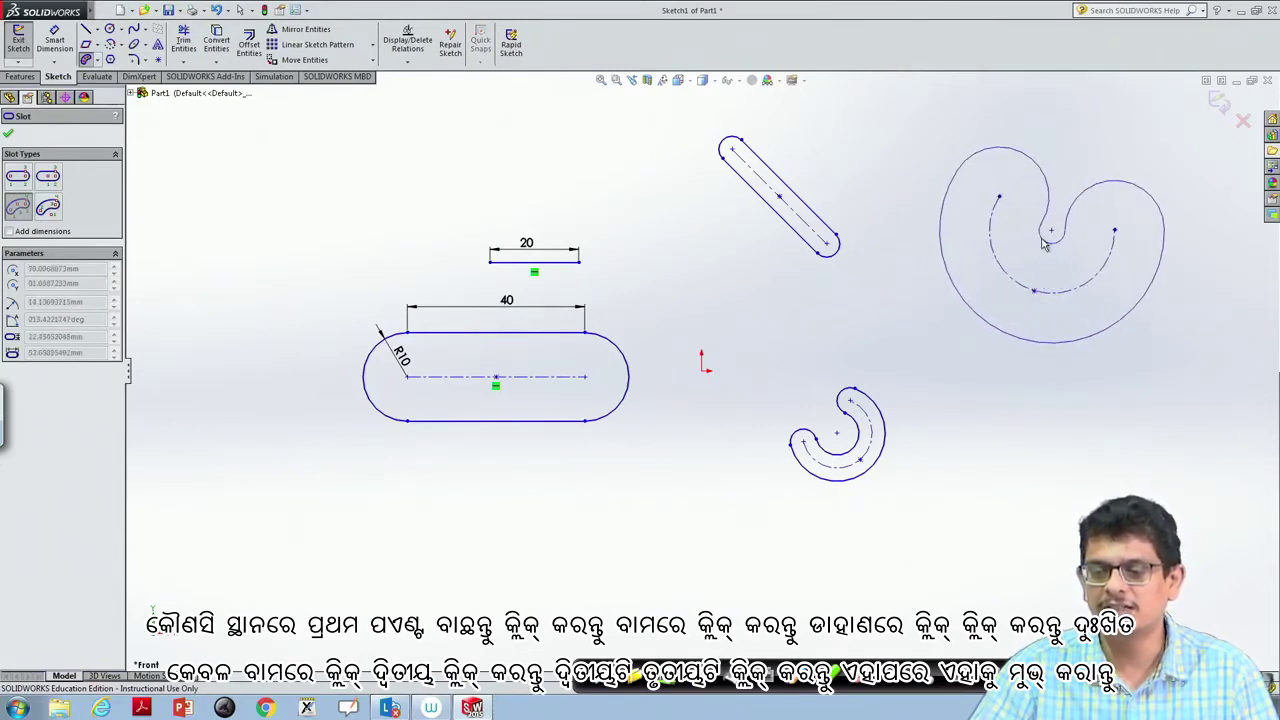
pyautogui.click(1033, 275)
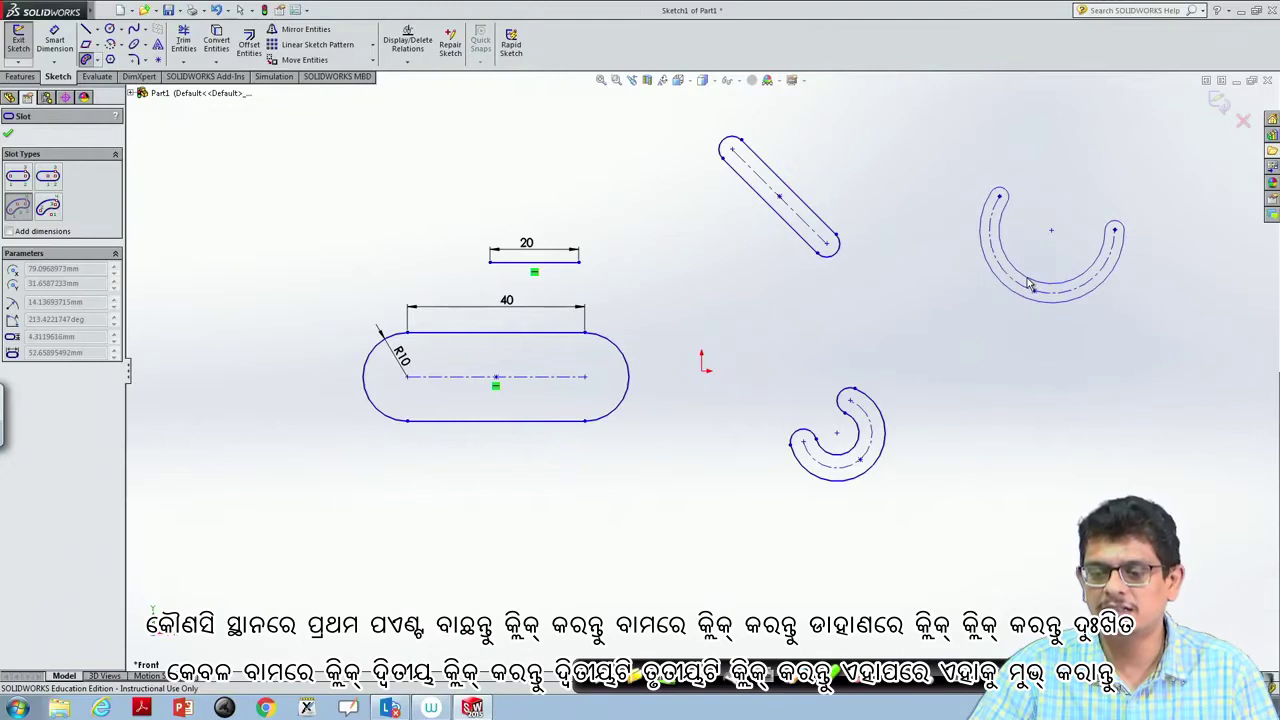
pyautogui.click(1033, 283)
pyautogui.press('Escape')
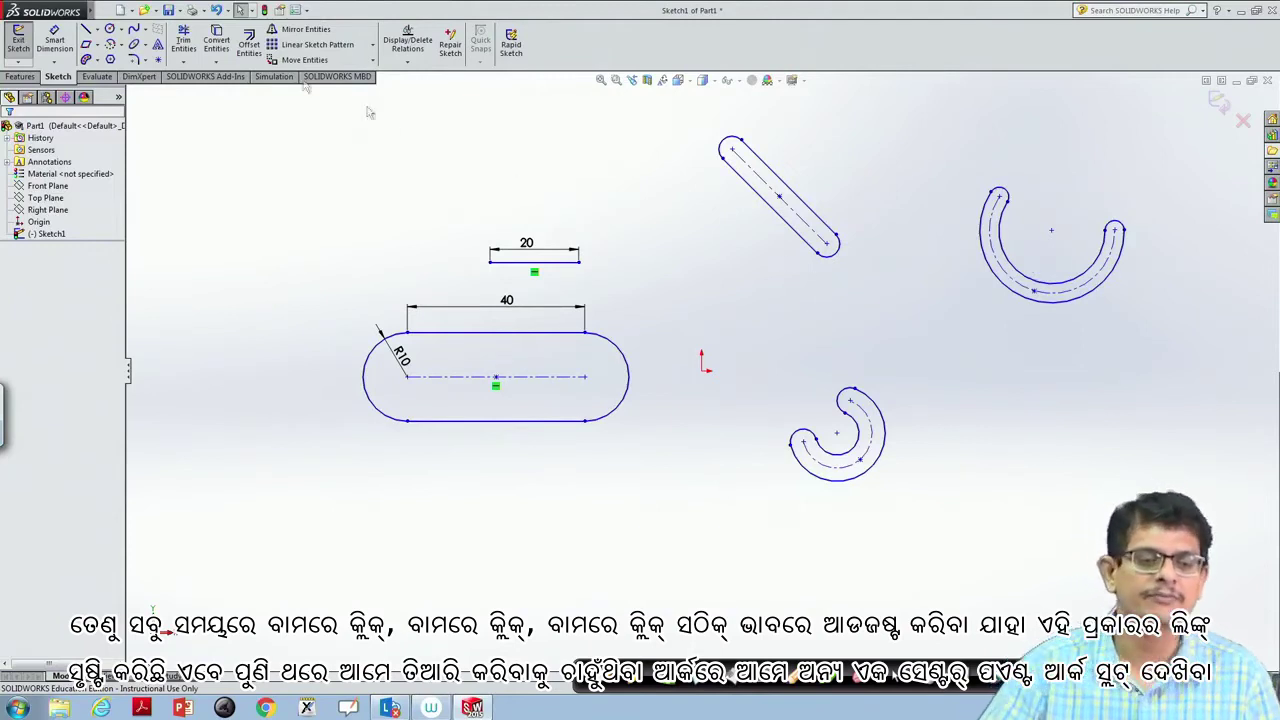
# Draw a small Centerpoint Arc Slot at the lower left of the sketch
pyautogui.click(98, 61)
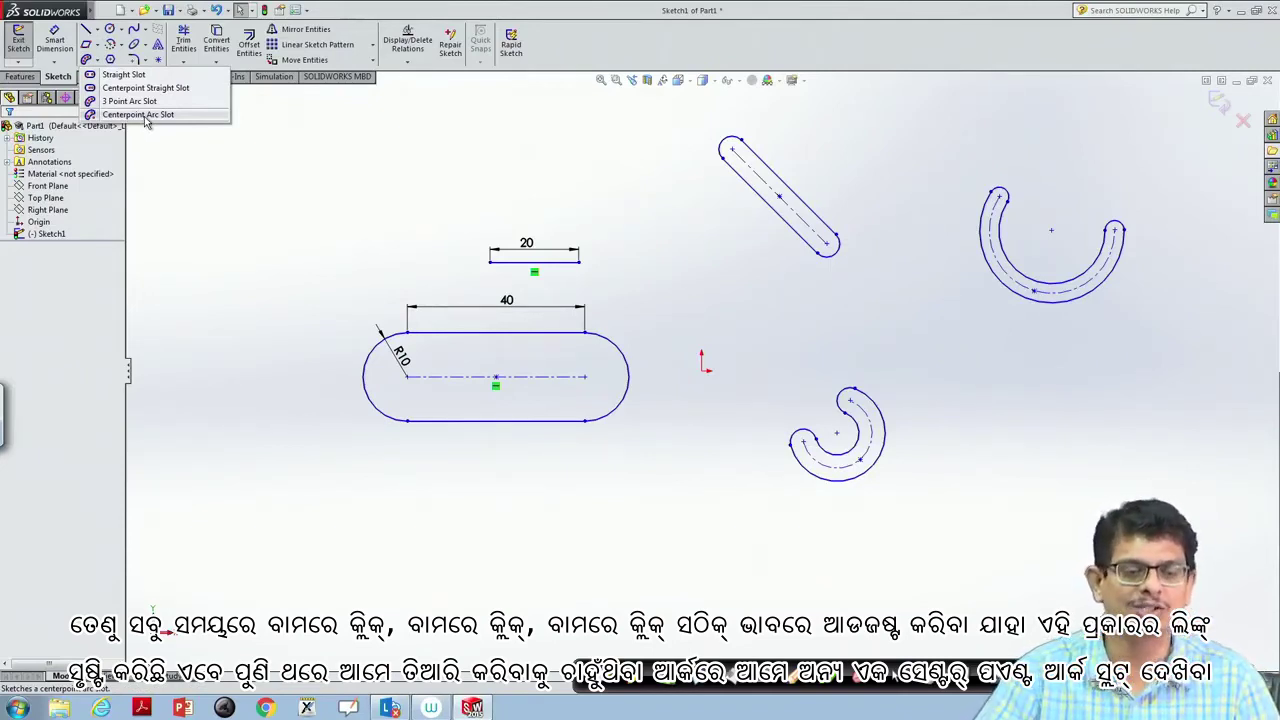
pyautogui.click(140, 114)
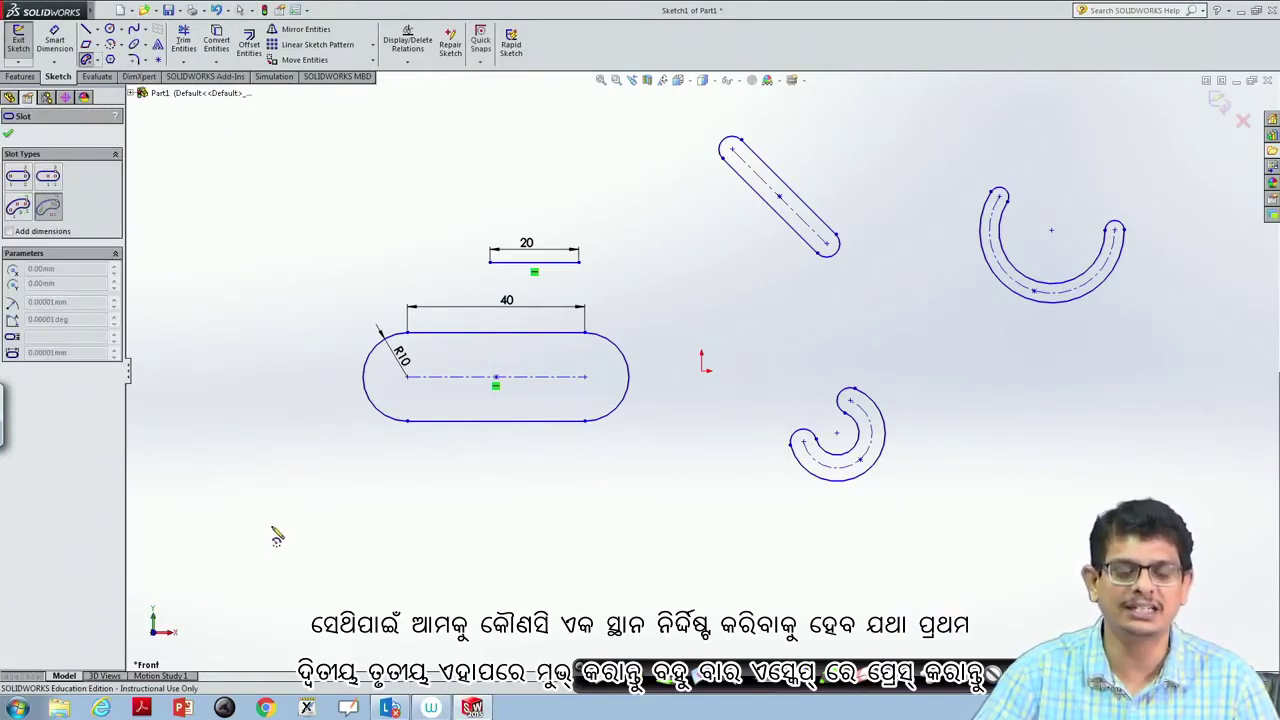
pyautogui.click(271, 525)
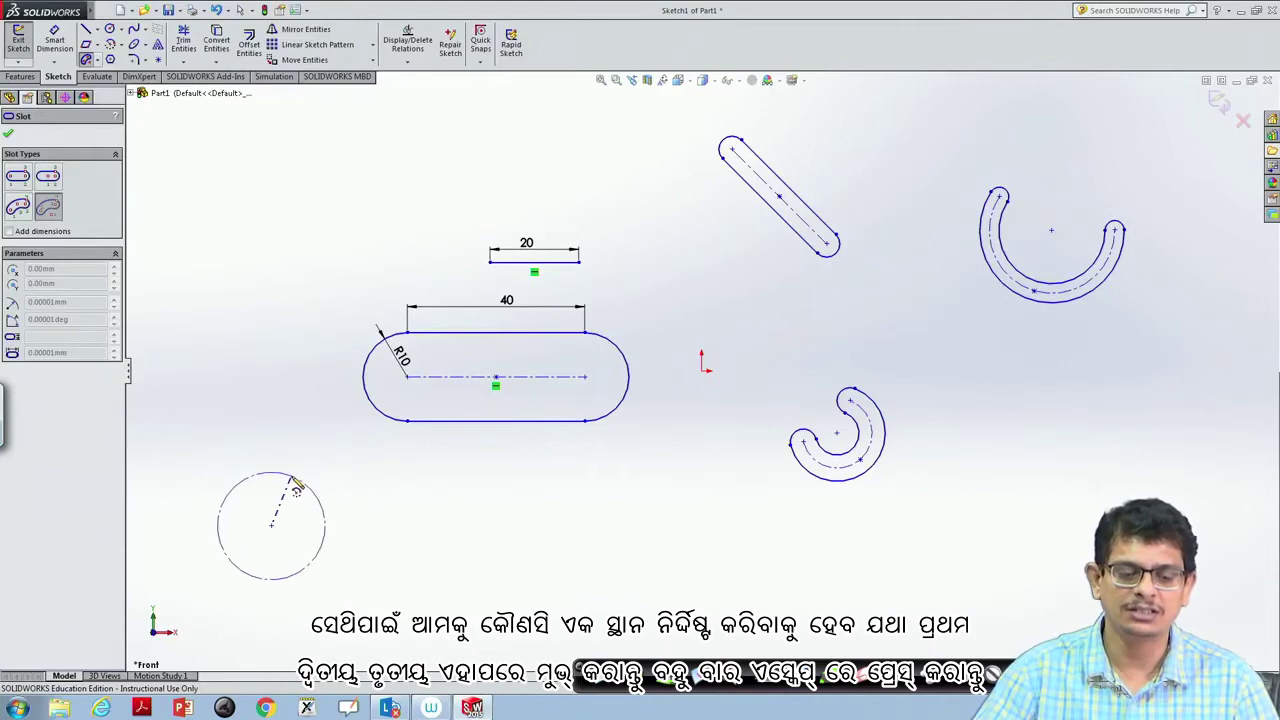
pyautogui.click(291, 478)
pyautogui.click(323, 546)
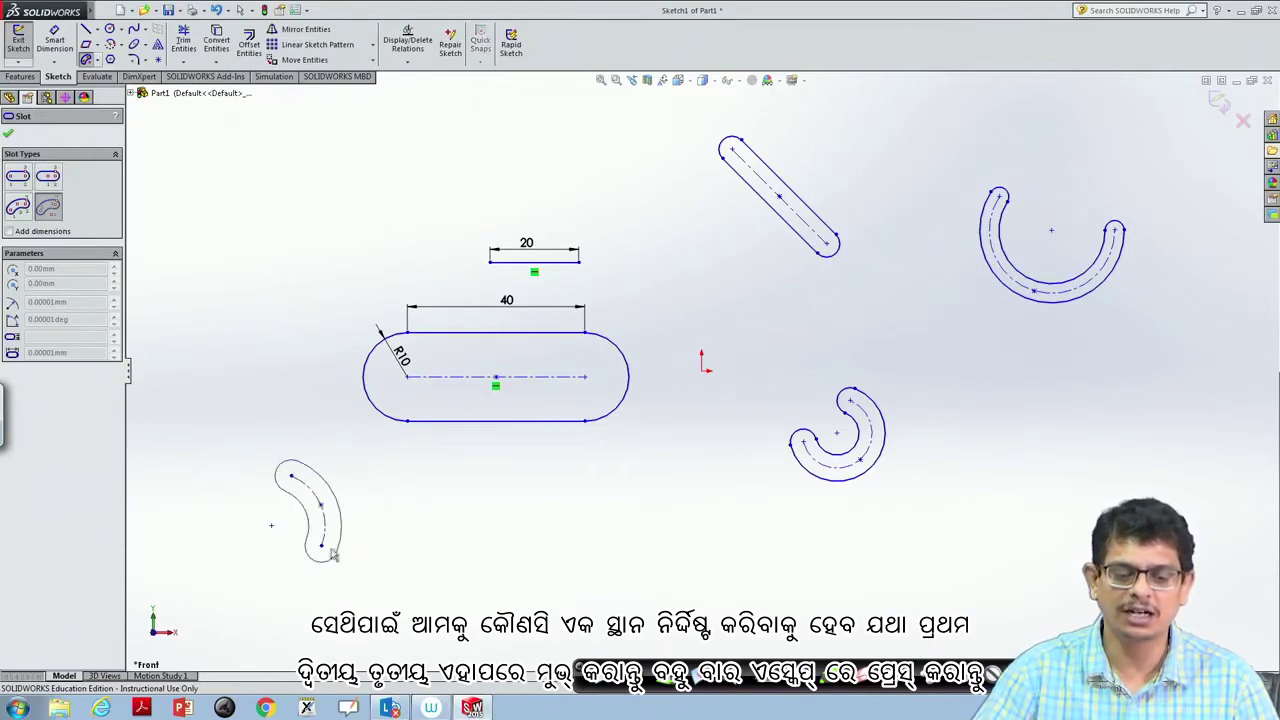
pyautogui.click(335, 548)
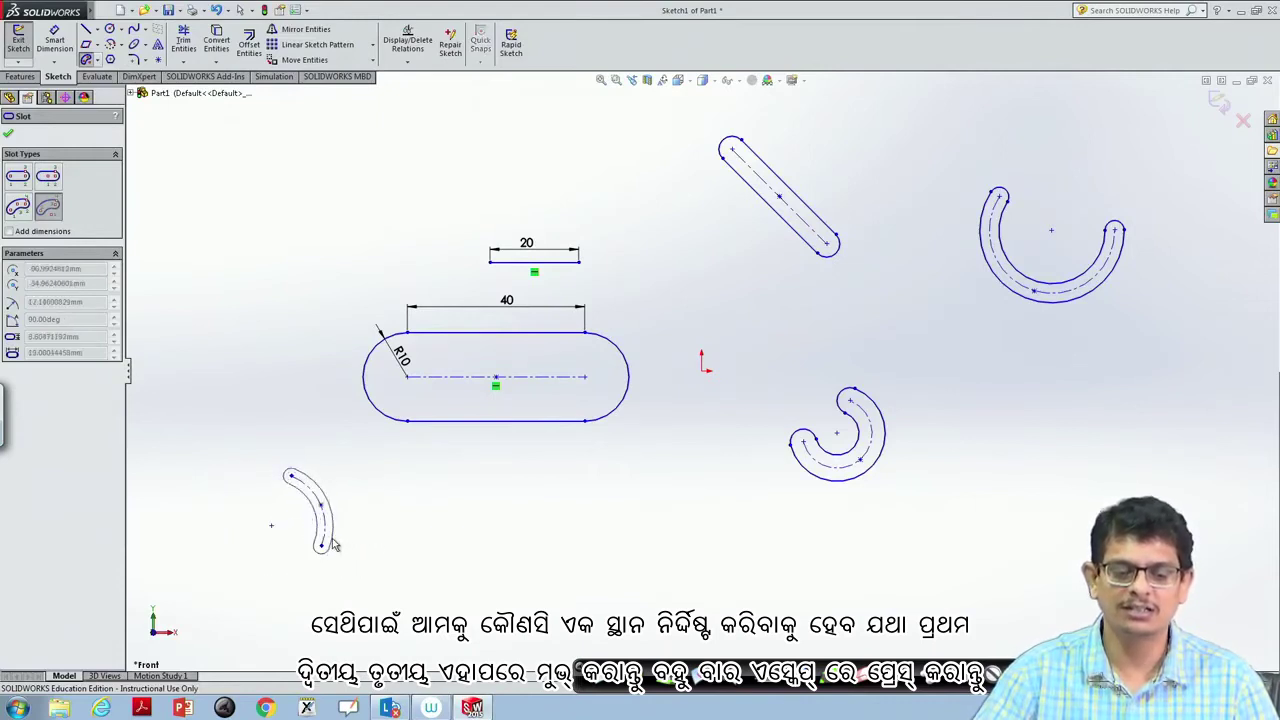
pyautogui.press('Escape')
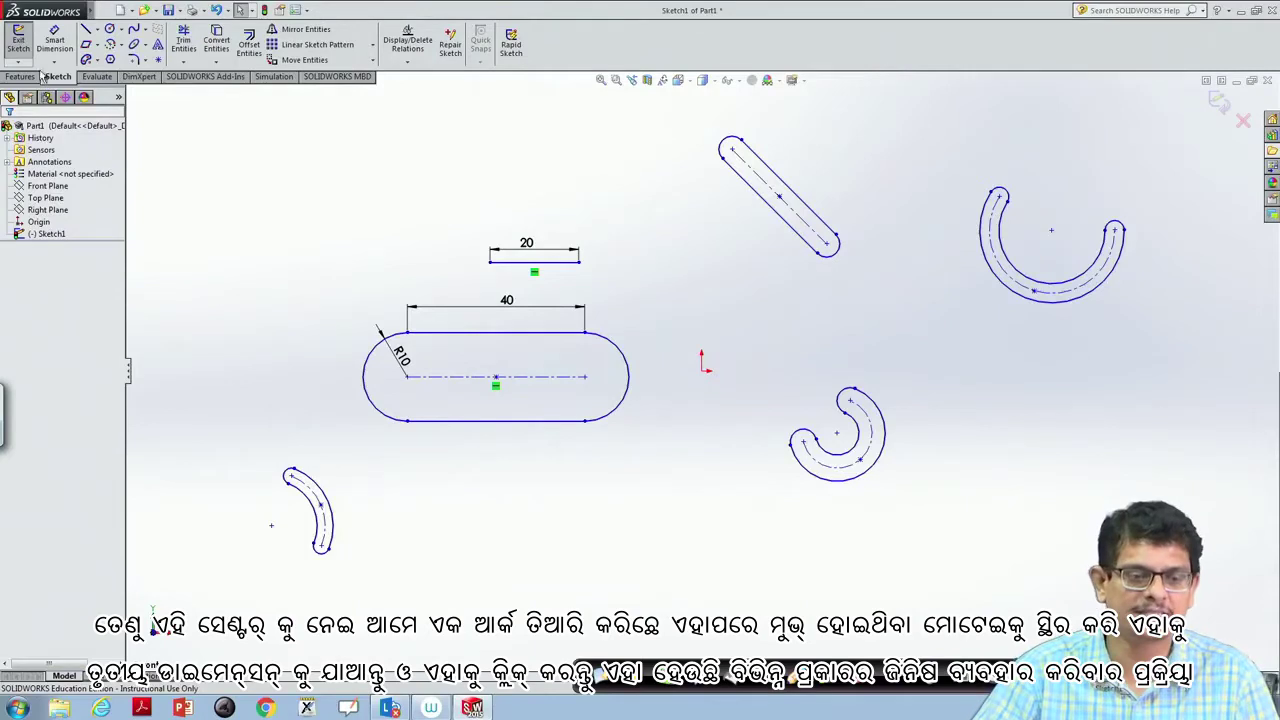
# Inside the slot, draw a diagonal from the left arc centre, a vertical edge, and the horizontal centreline base
pyautogui.click(98, 33)
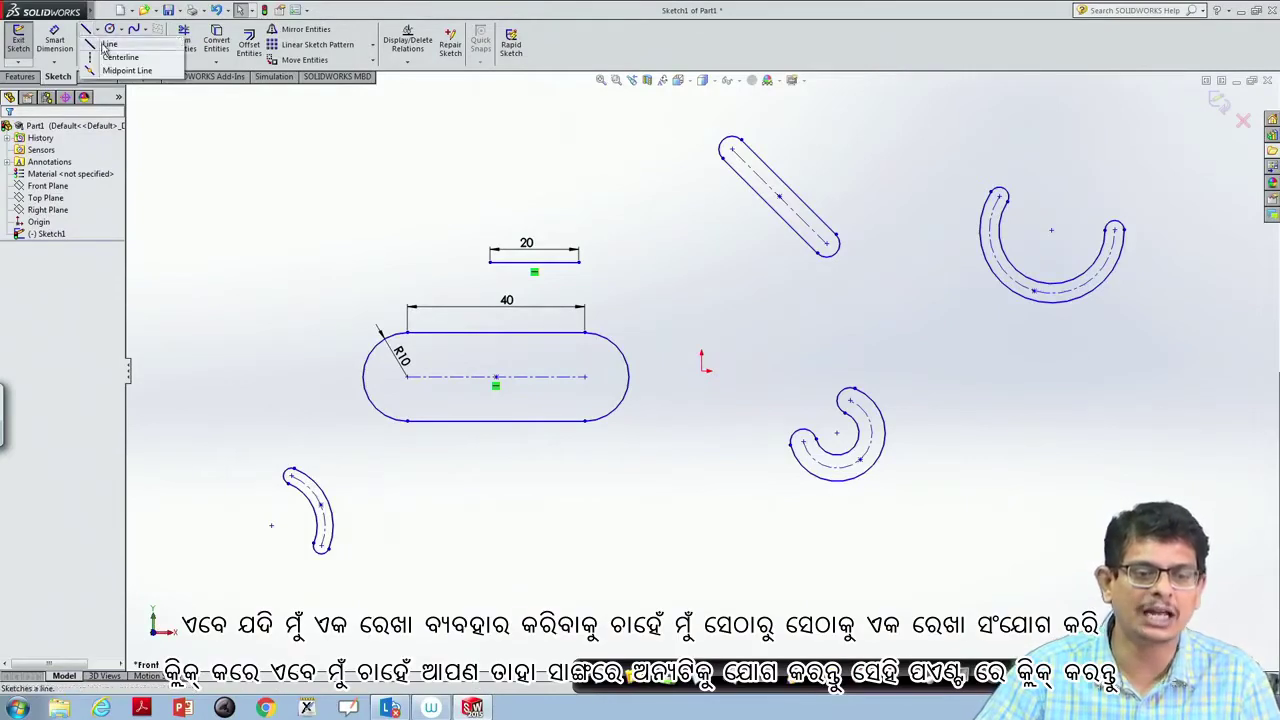
pyautogui.click(108, 45)
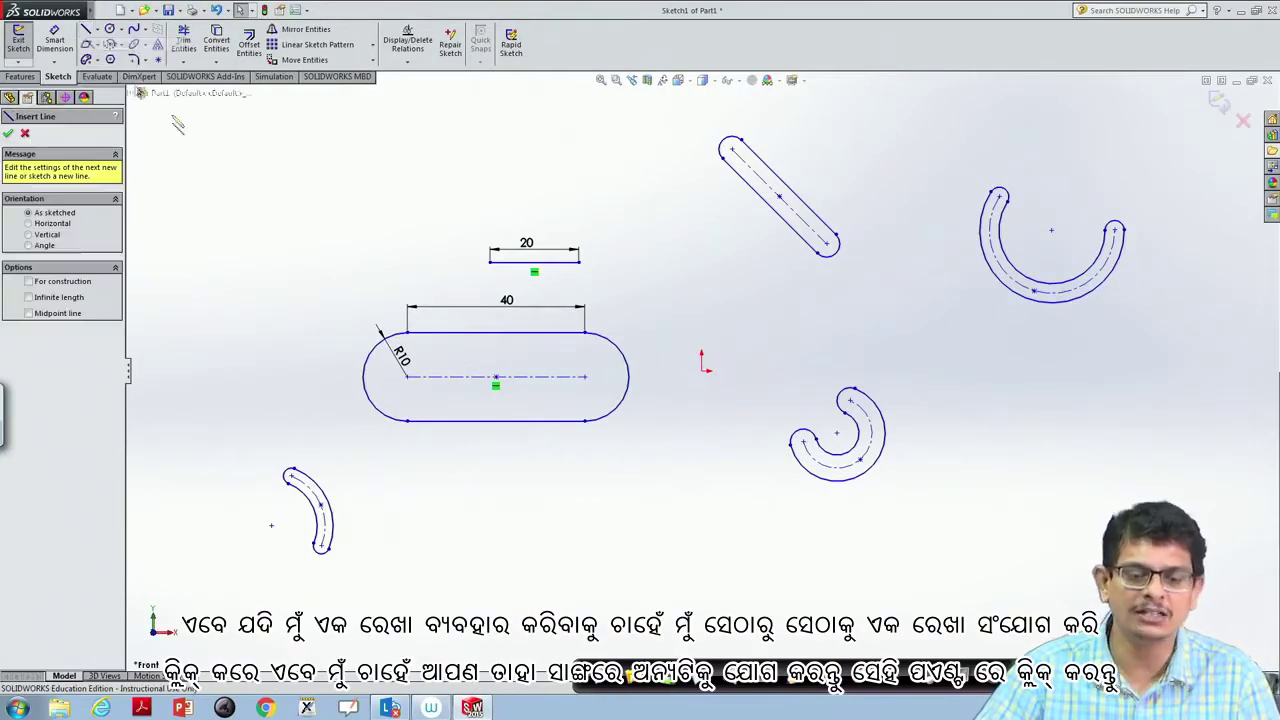
pyautogui.click(407, 377)
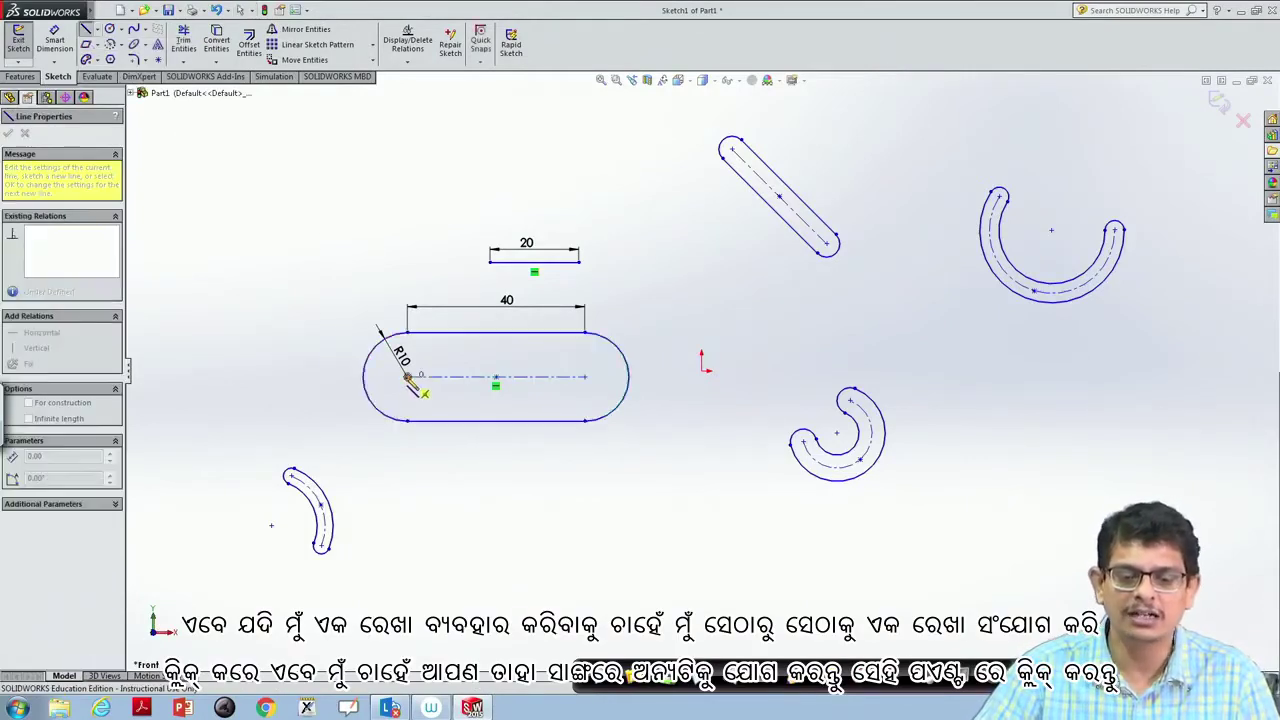
pyautogui.click(585, 338)
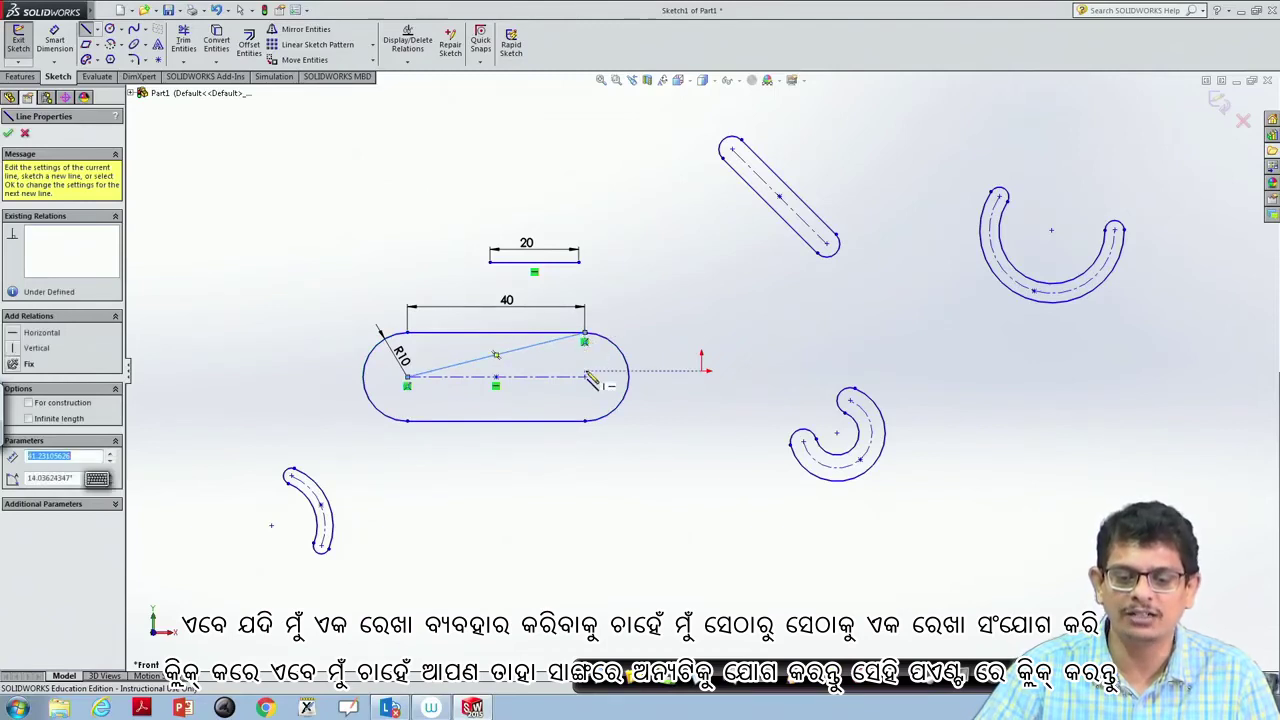
pyautogui.click(585, 378)
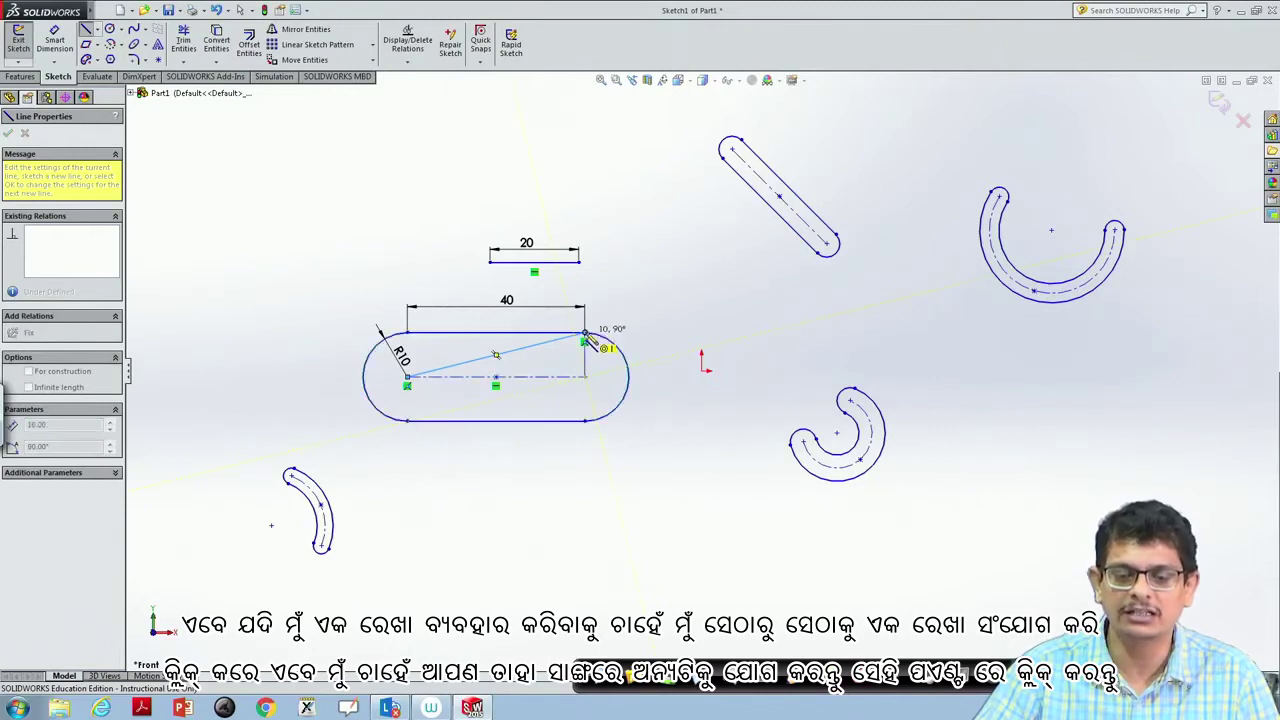
pyautogui.click(585, 338)
pyautogui.press('Escape')
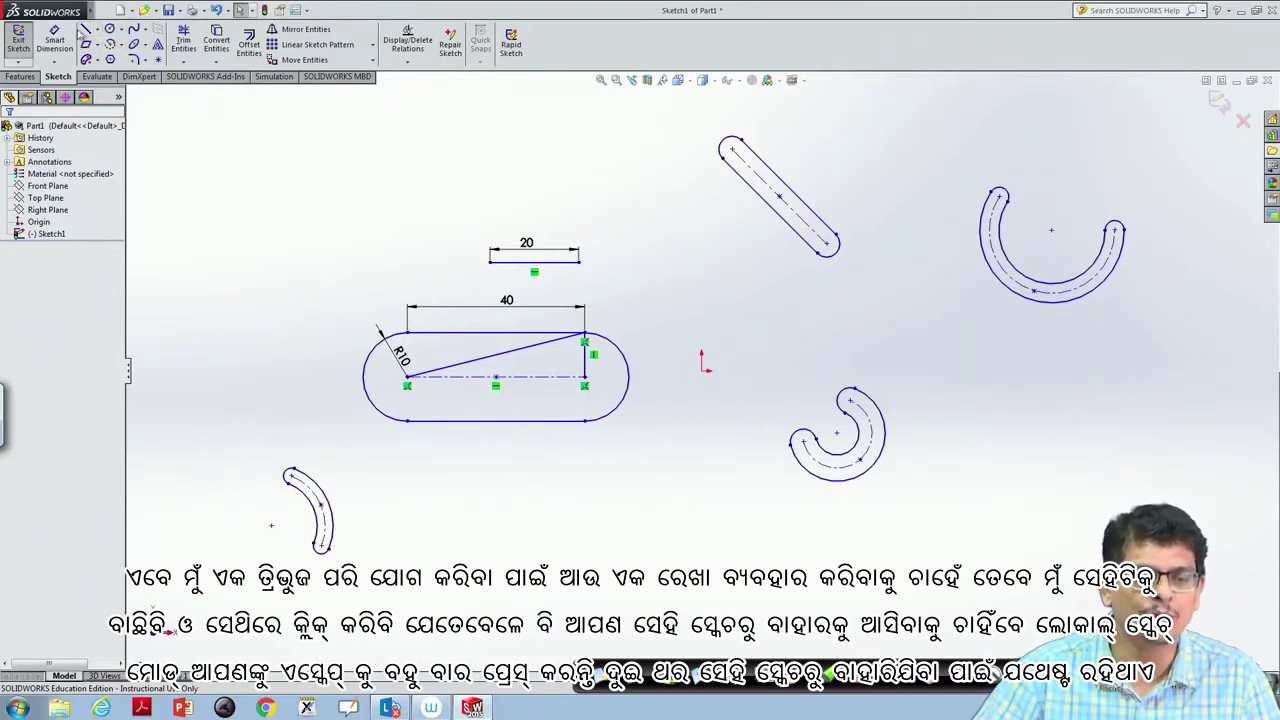
pyautogui.click(86, 30)
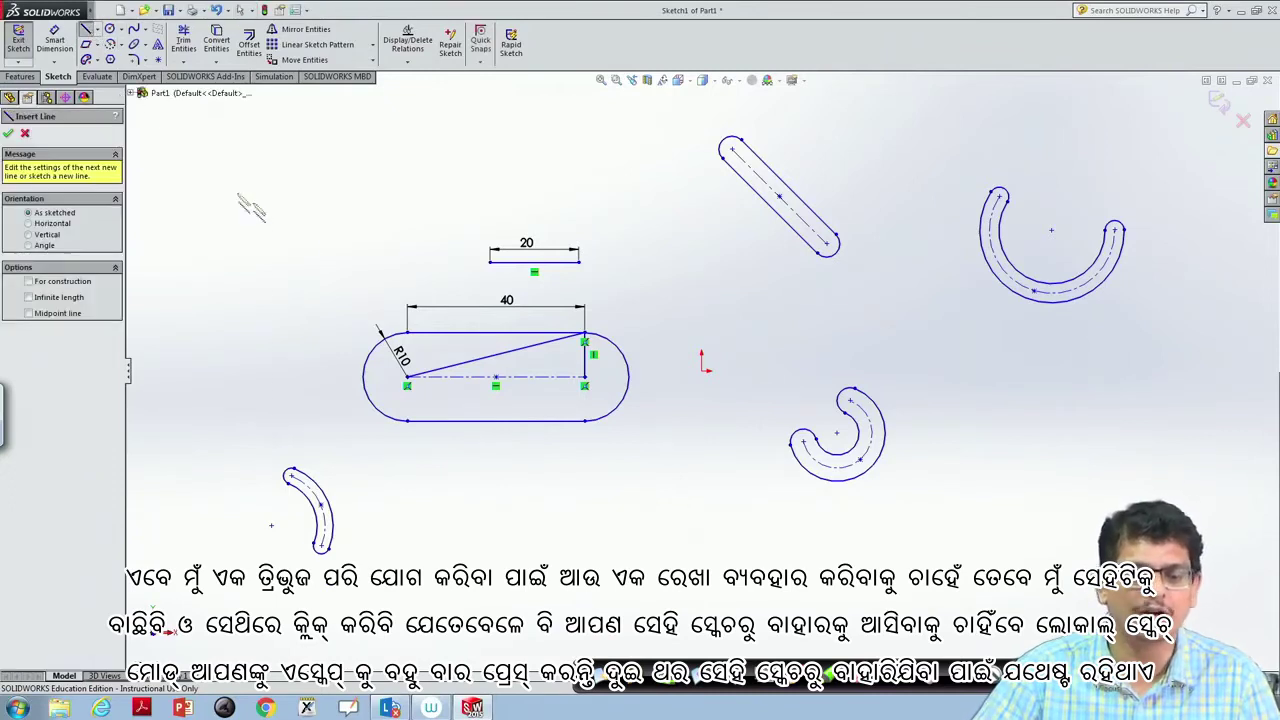
pyautogui.click(408, 383)
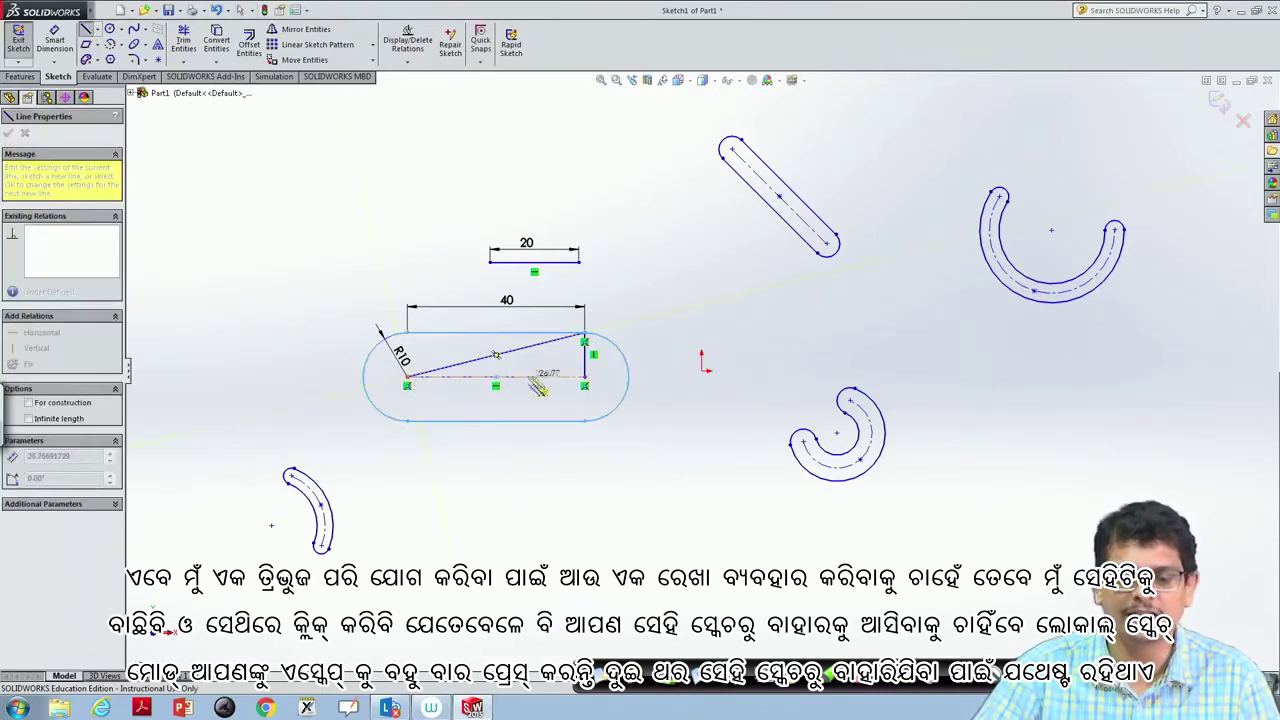
pyautogui.click(585, 383)
pyautogui.press('Escape')
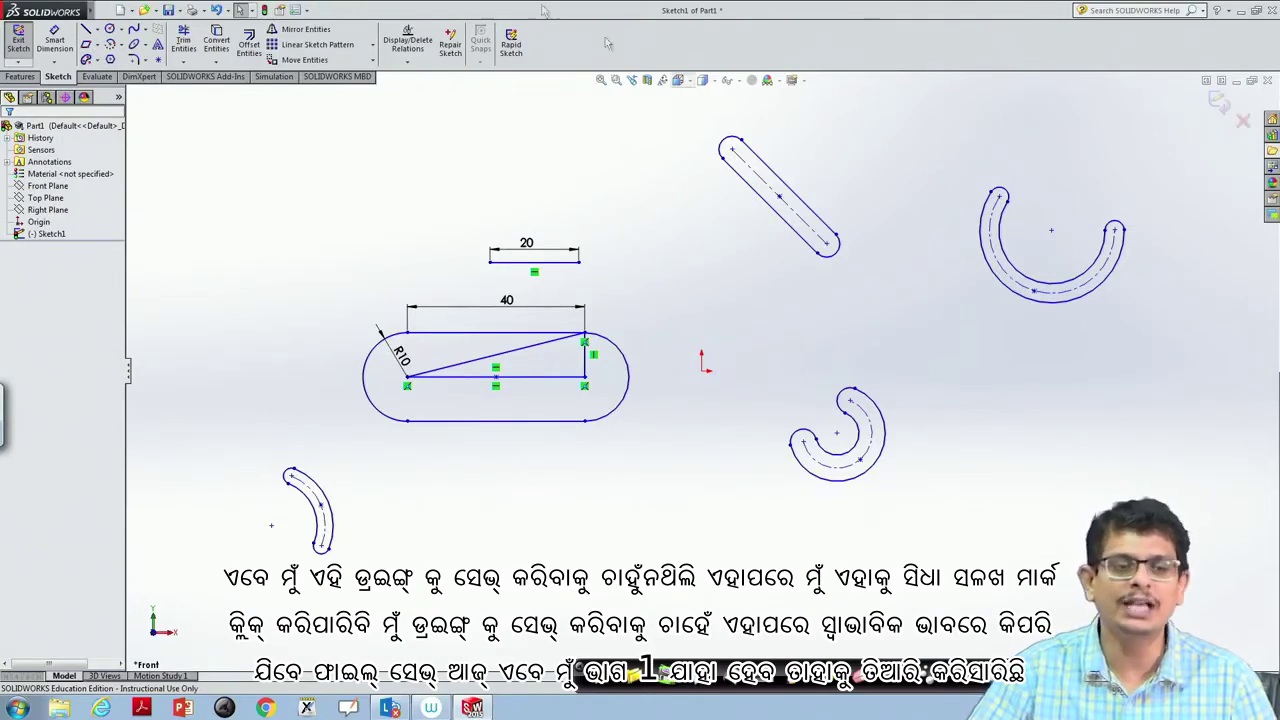
# Save the part with Save As under the name part2_2d in the Drawing_prac folder
pyautogui.click(105, 10)
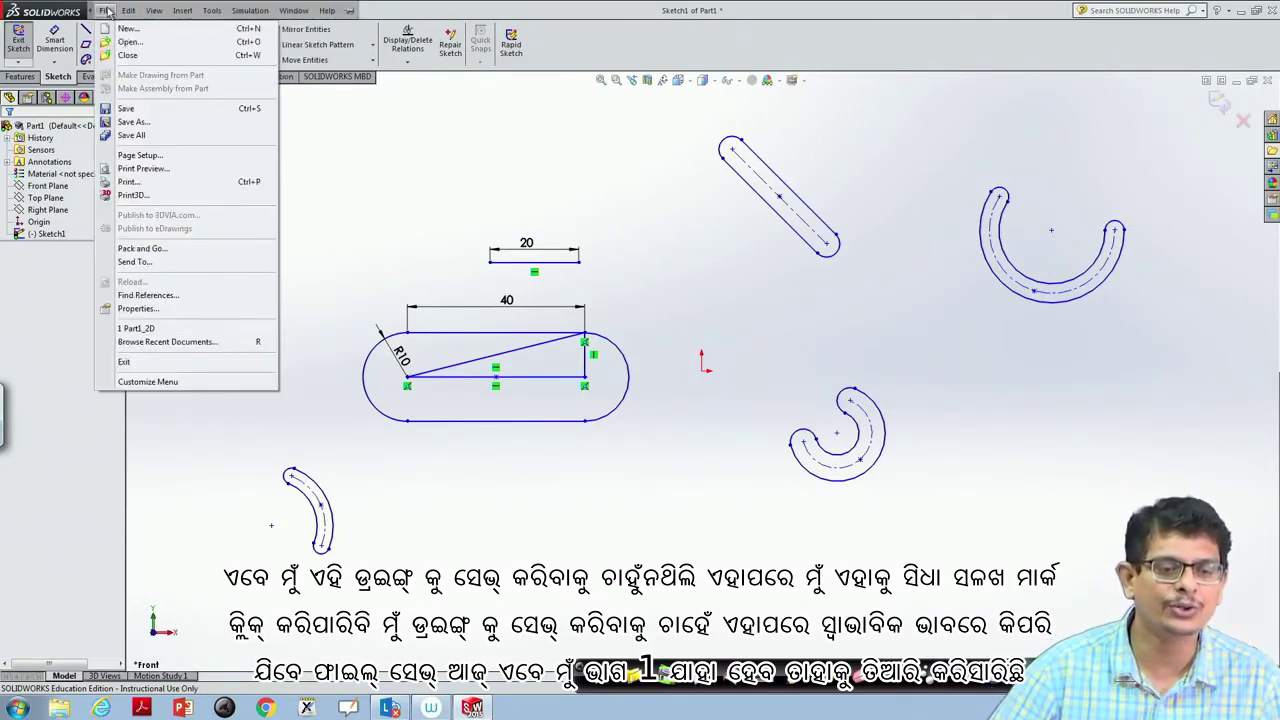
pyautogui.click(133, 122)
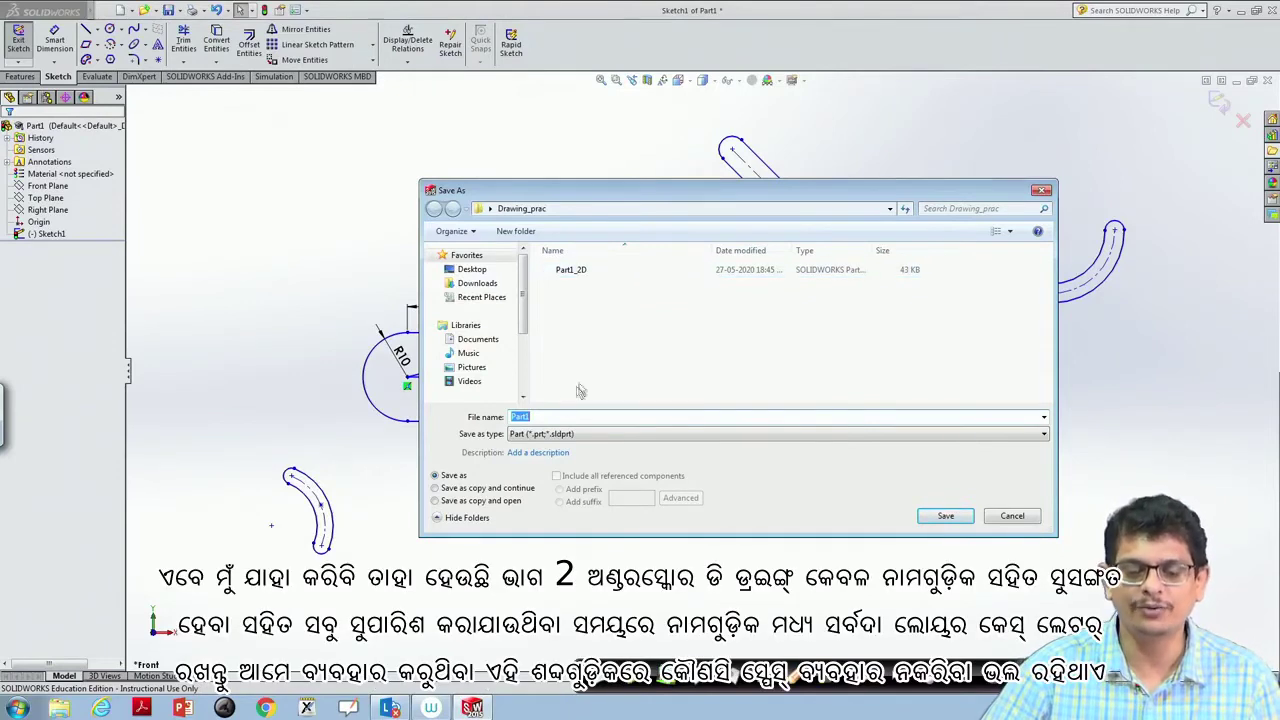
pyautogui.click(545, 418)
pyautogui.press('BackSpace')
pyautogui.write('2_2')
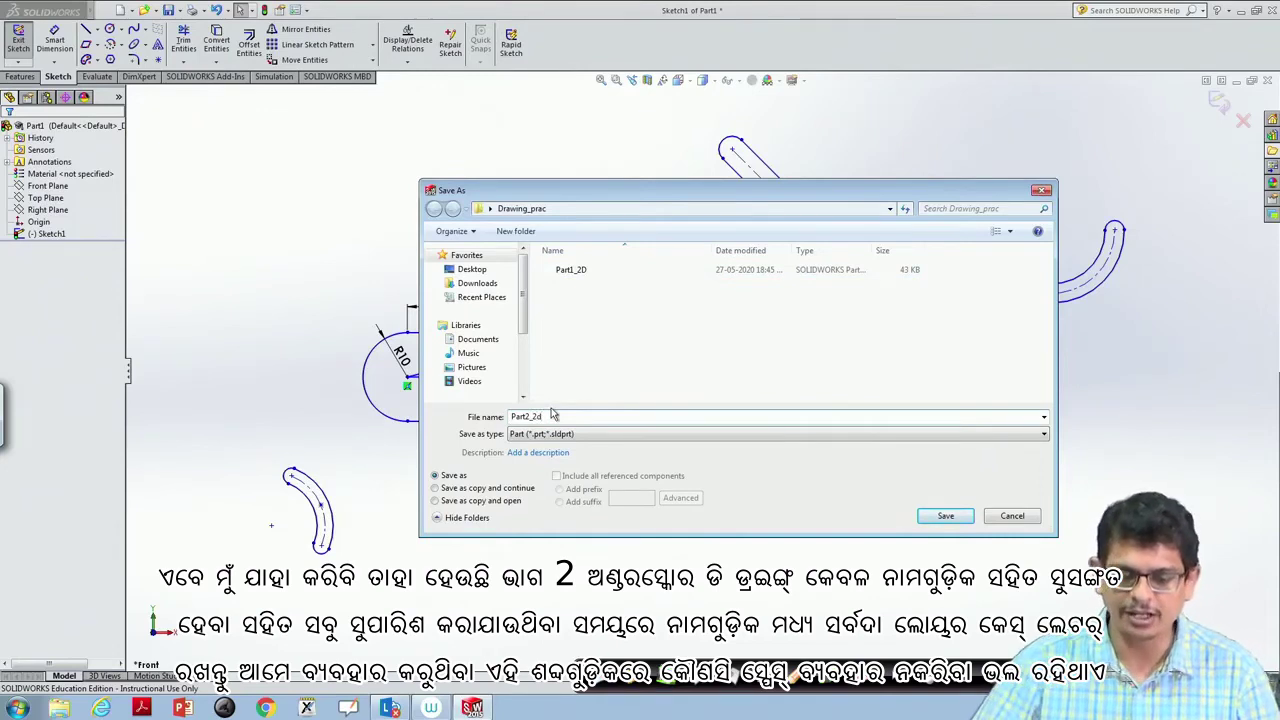
pyautogui.write('d')
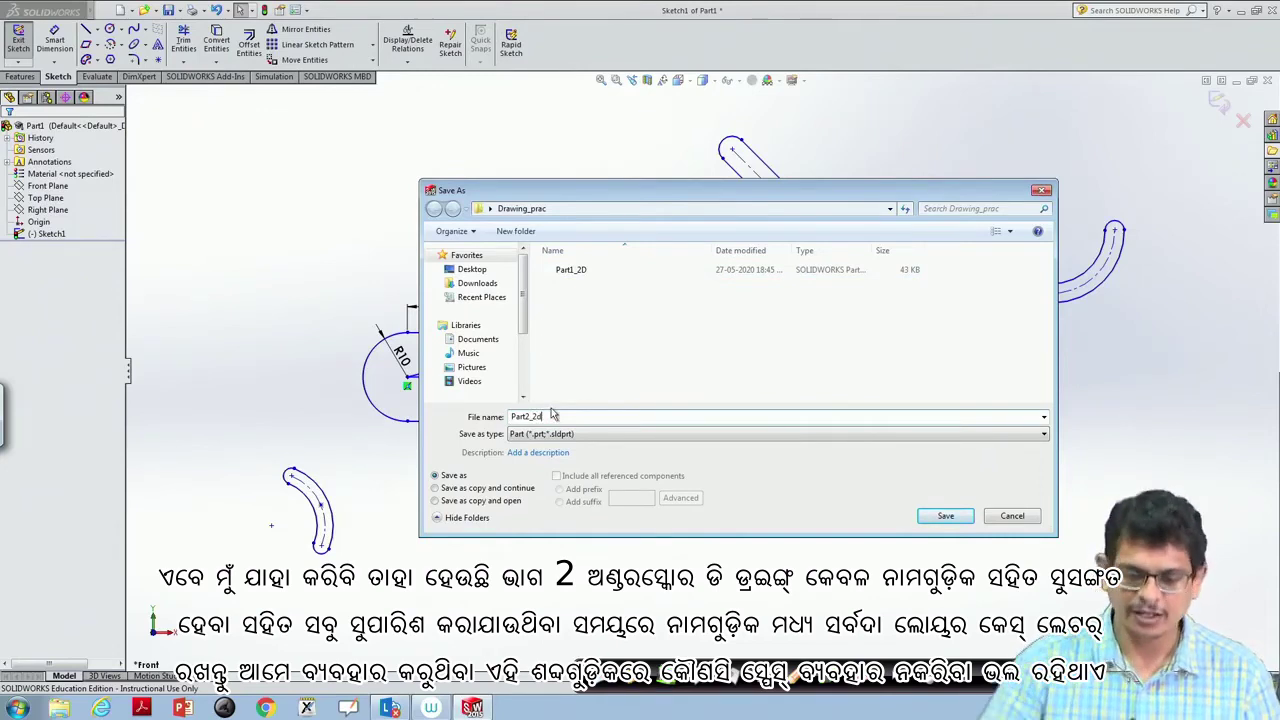
pyautogui.write('D')
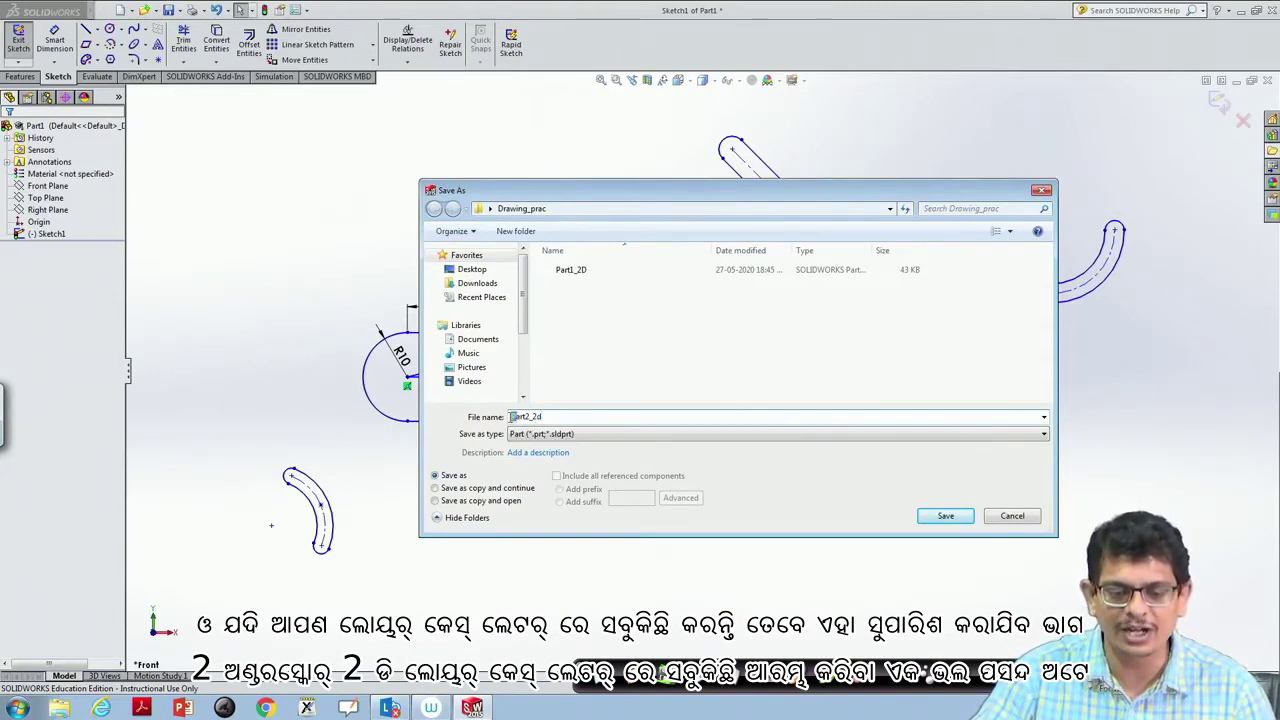
pyautogui.write('p')
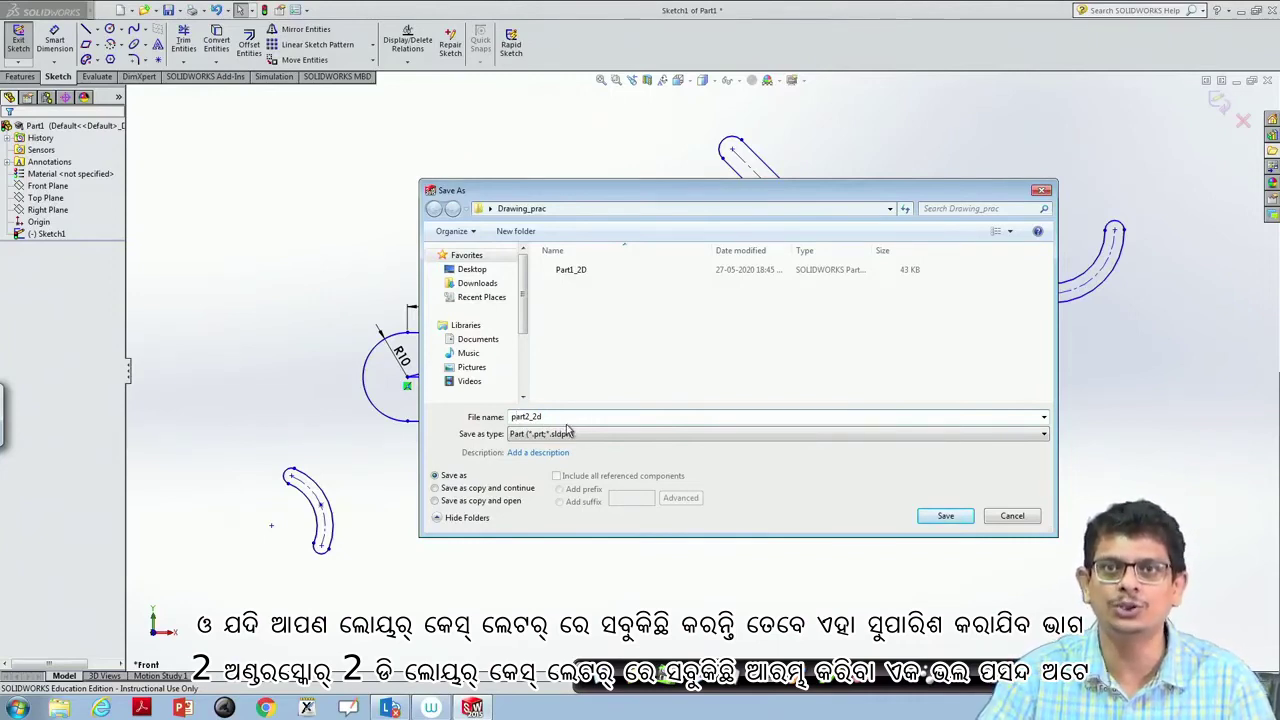
pyautogui.click(945, 517)
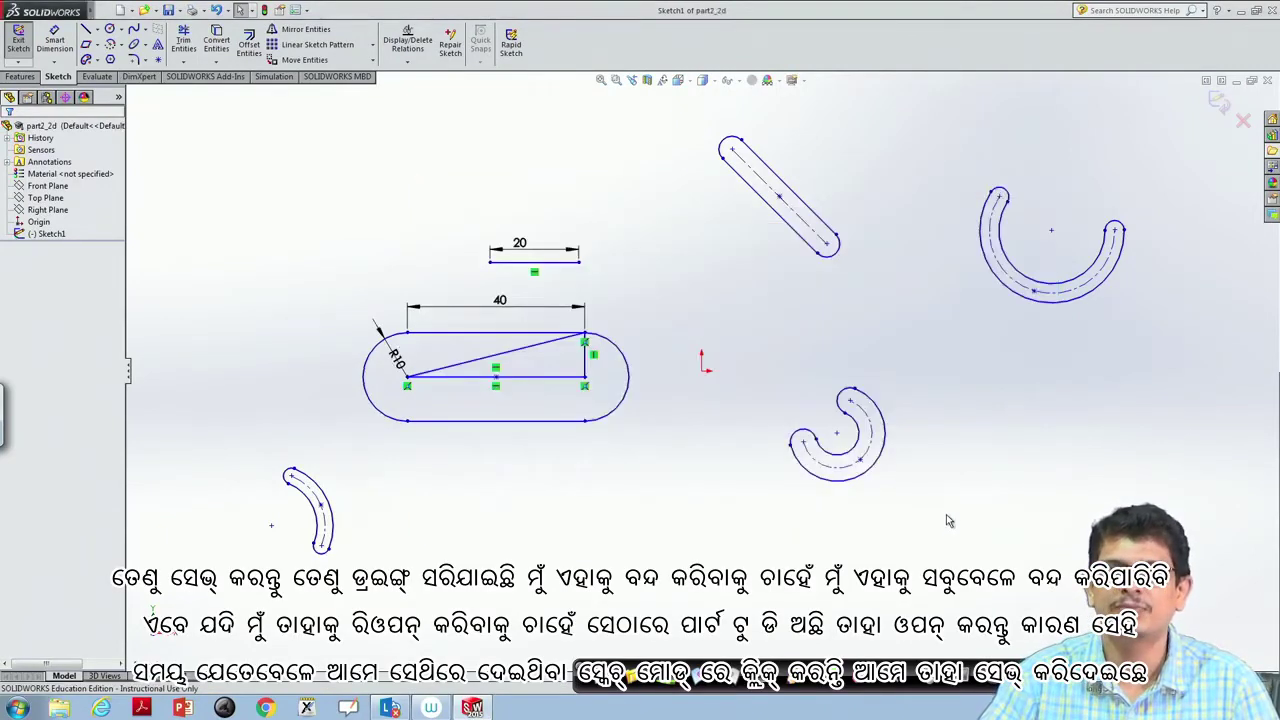
# Exit the sketch, discarding all the drawn geometry
pyautogui.click(1243, 123)
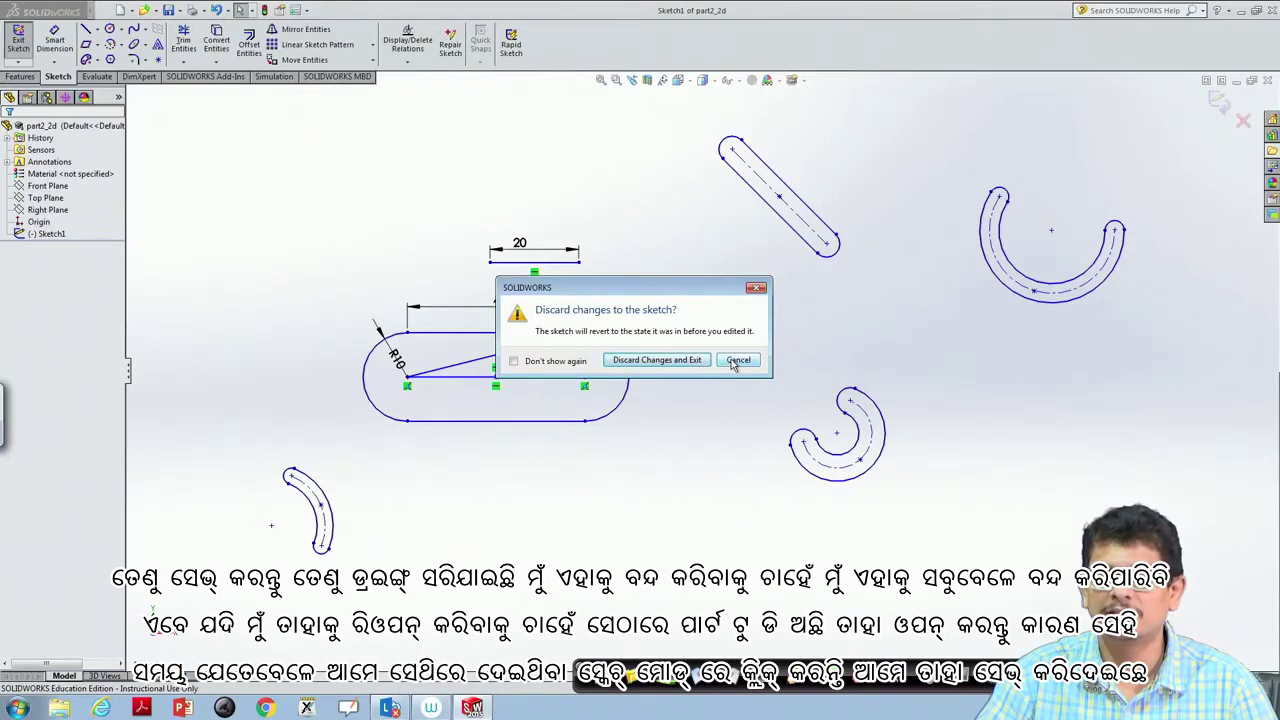
pyautogui.click(685, 361)
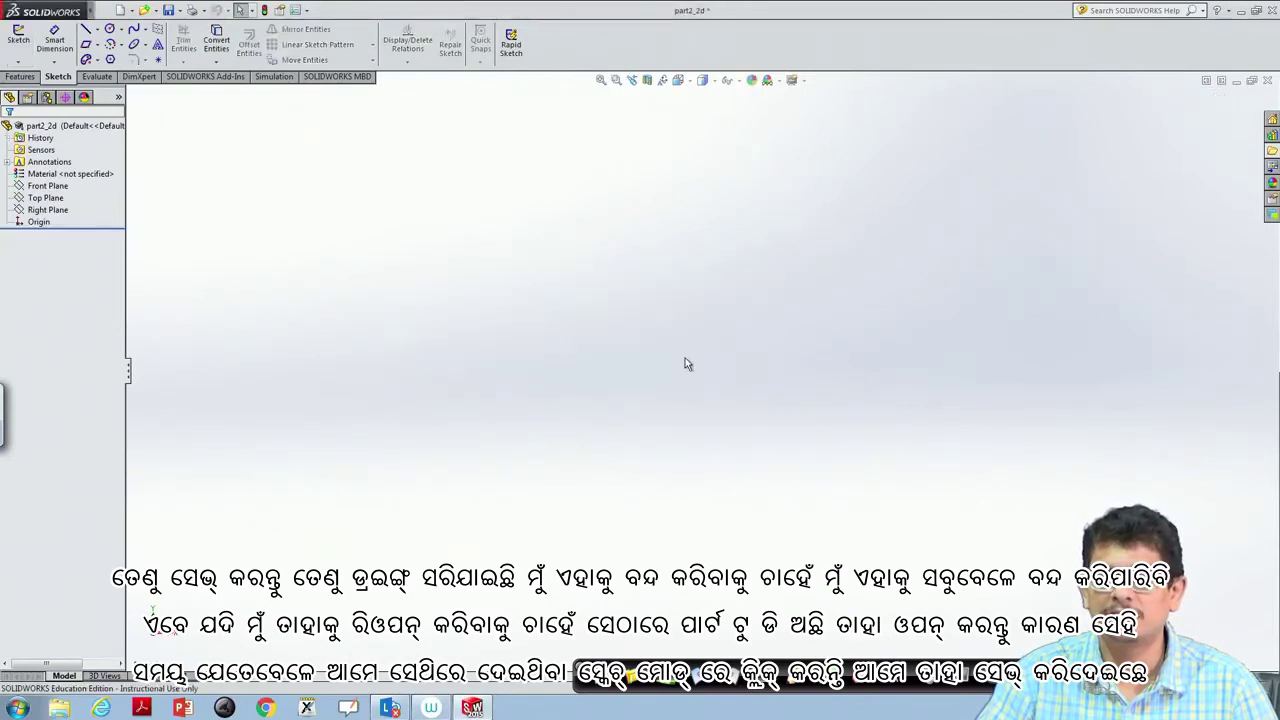
pyautogui.click(105, 10)
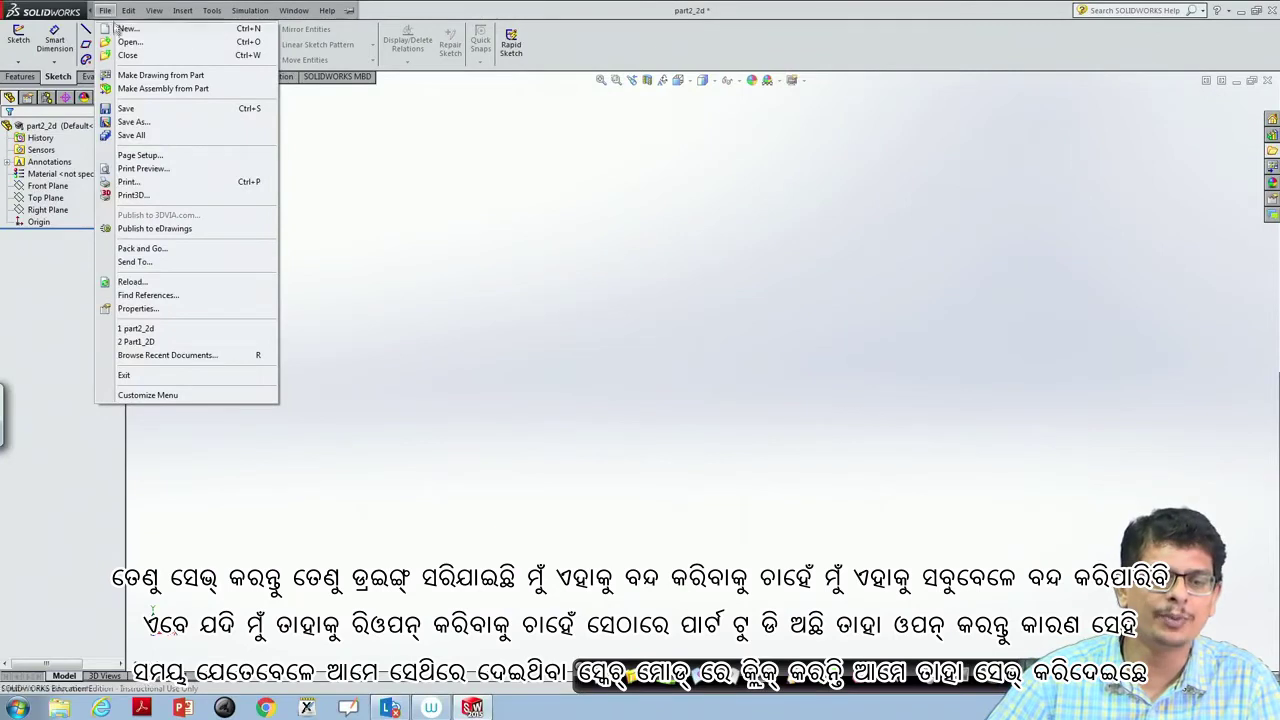
# Open part2_2d from the Drawing_prac folder and save it with Ctrl+S
pyautogui.click(130, 41)
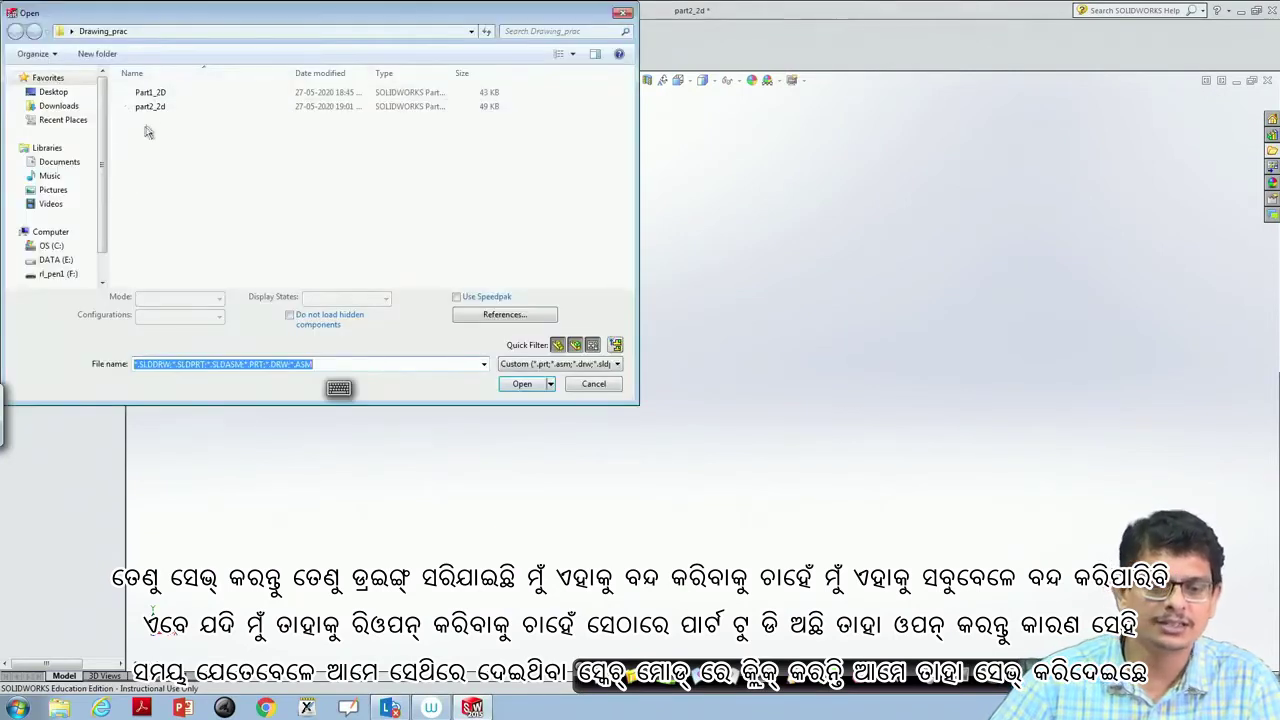
pyautogui.click(154, 110)
pyautogui.click(524, 380)
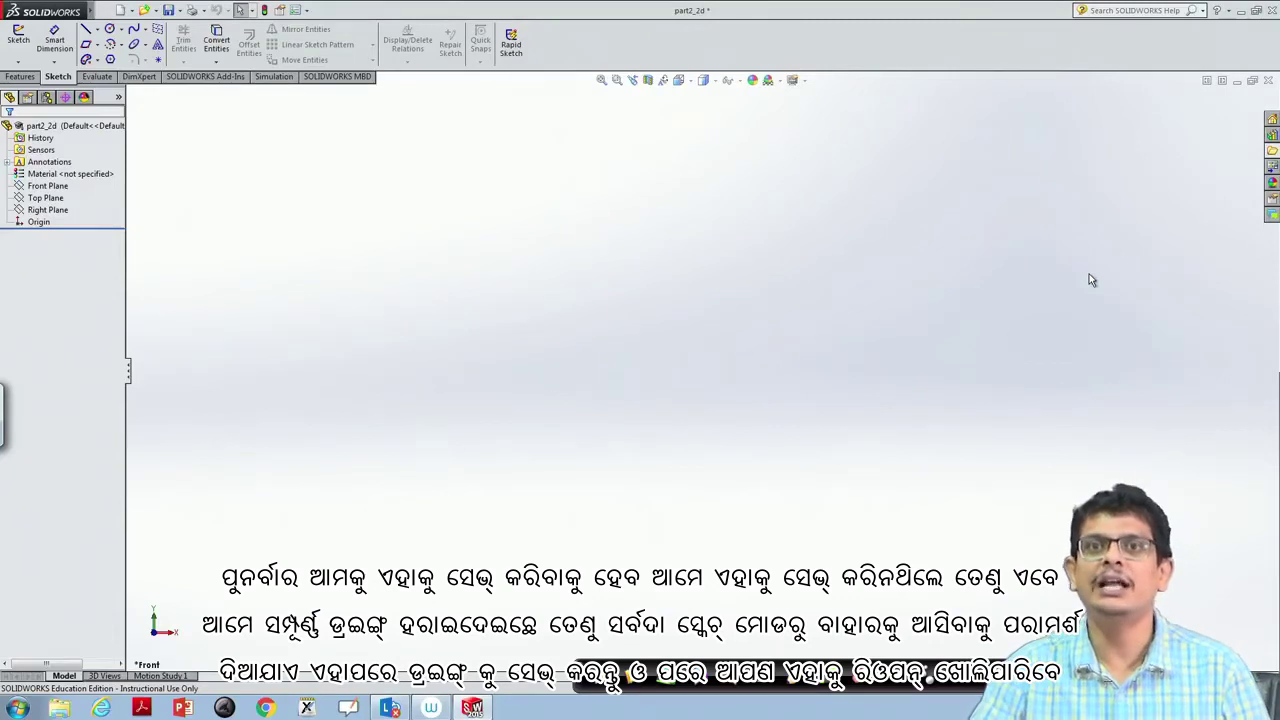
pyautogui.hotkey('ctrl', 's')
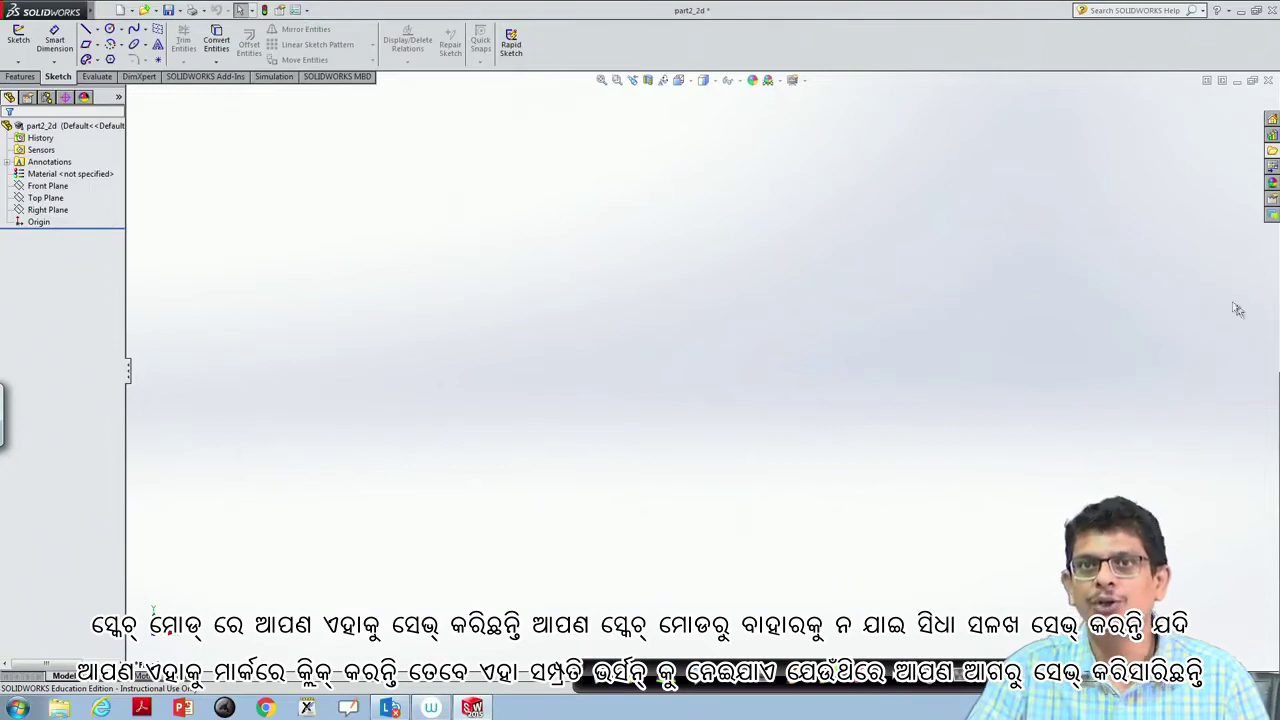
pyautogui.hotkey('ctrl', 's')
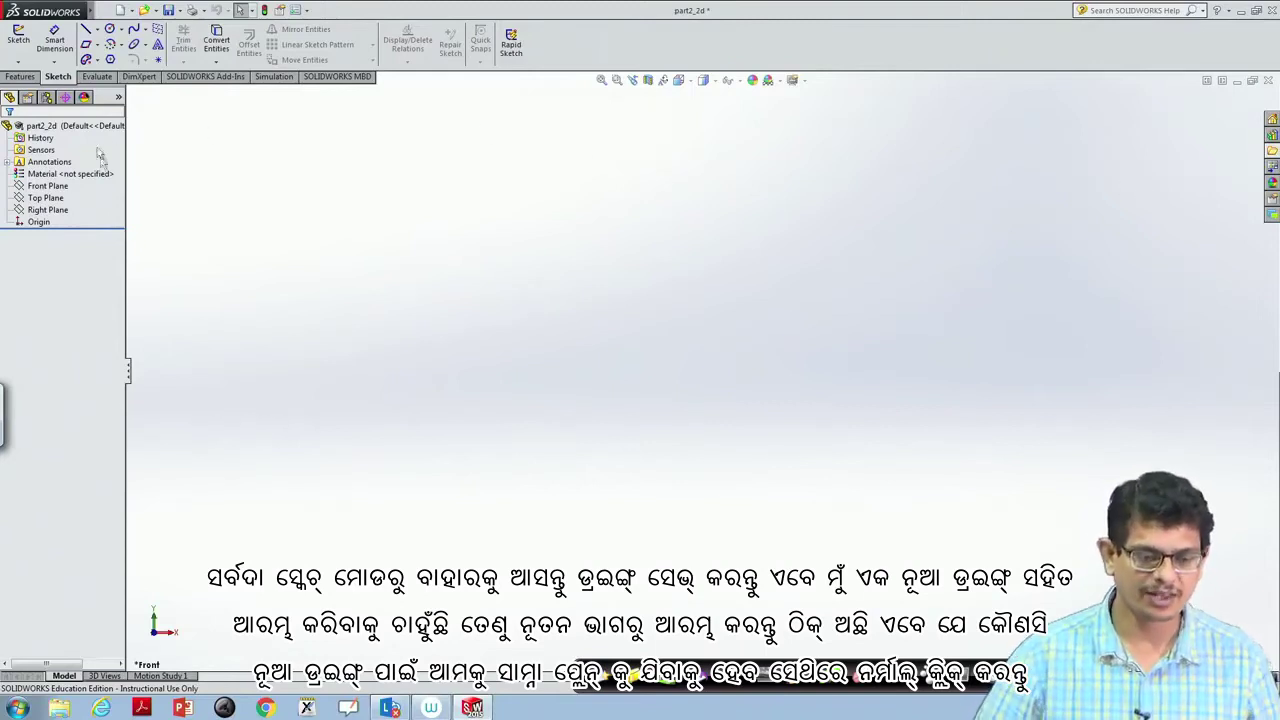
# Create a new blank part, Part2, and view its Front Plane face-on
pyautogui.click(131, 12)
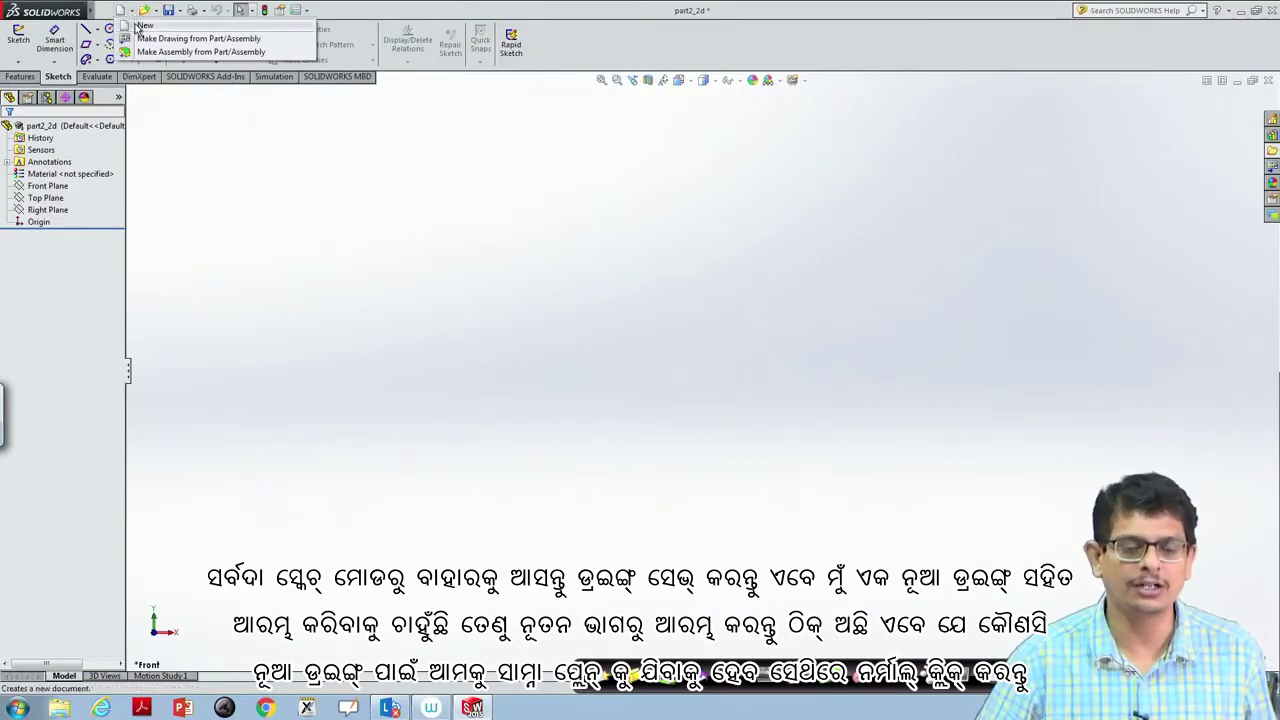
pyautogui.click(140, 26)
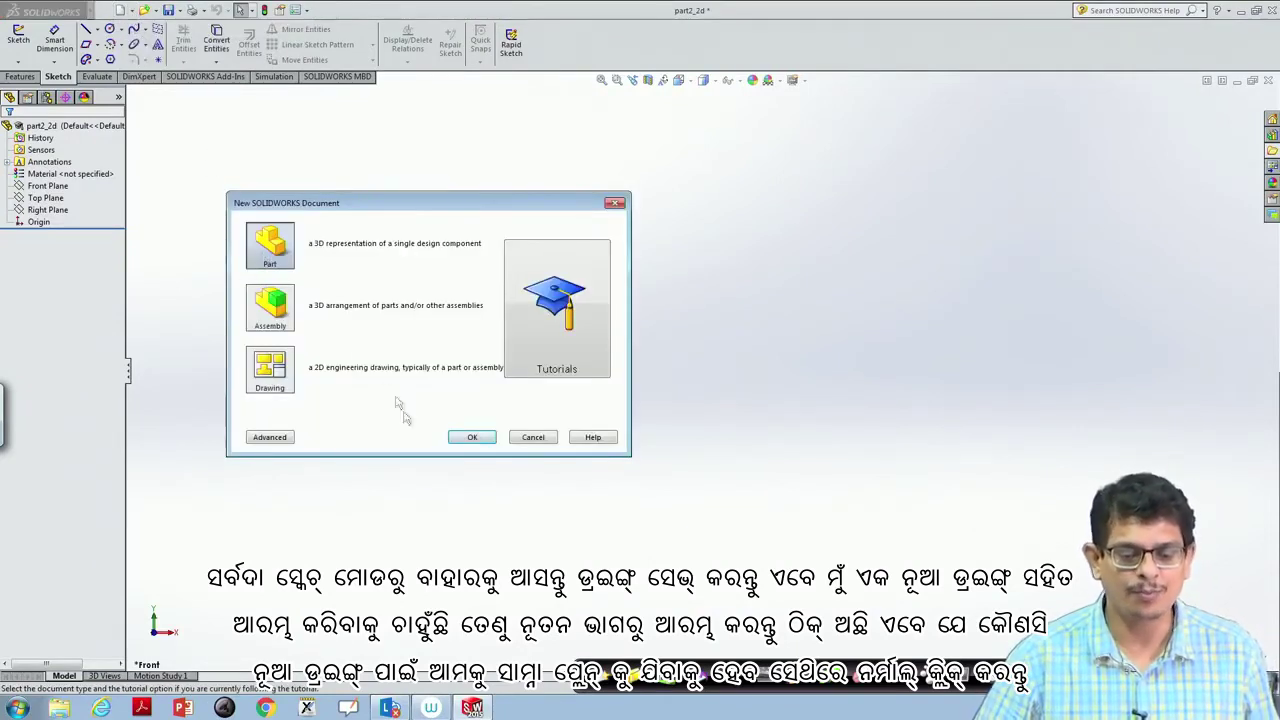
pyautogui.click(466, 437)
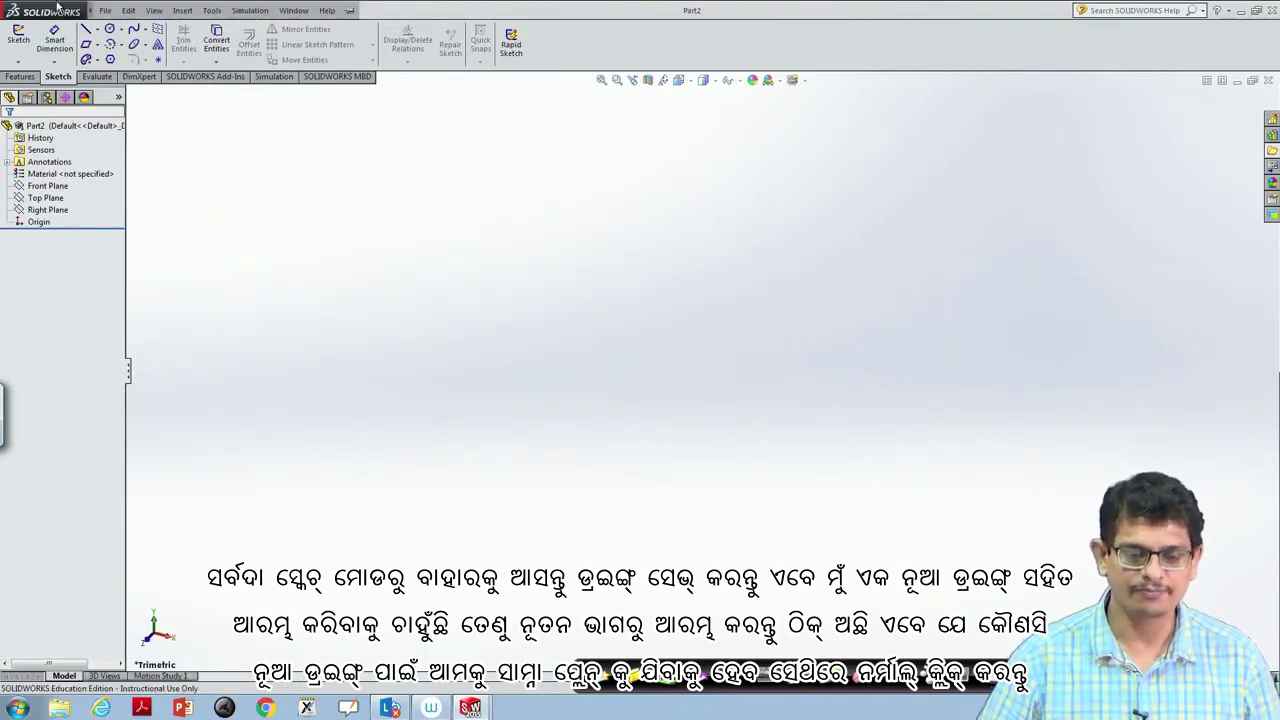
pyautogui.click(105, 10)
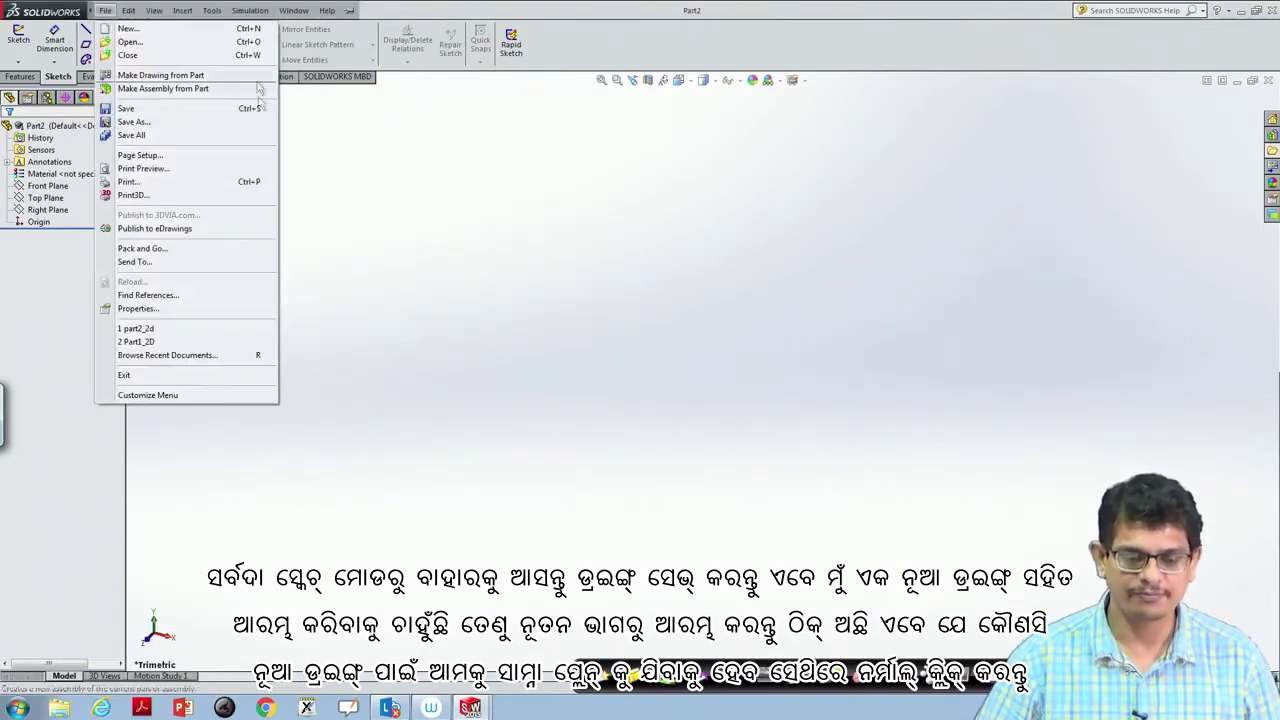
pyautogui.click(45, 188)
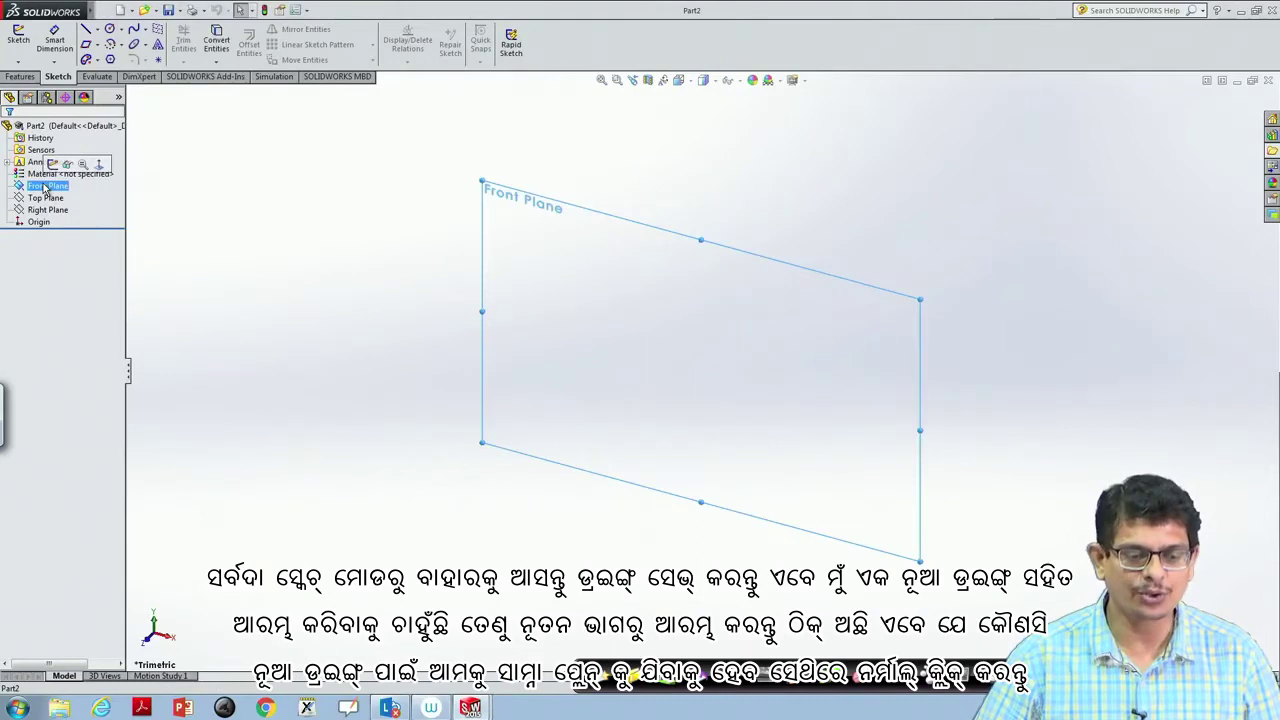
pyautogui.click(99, 164)
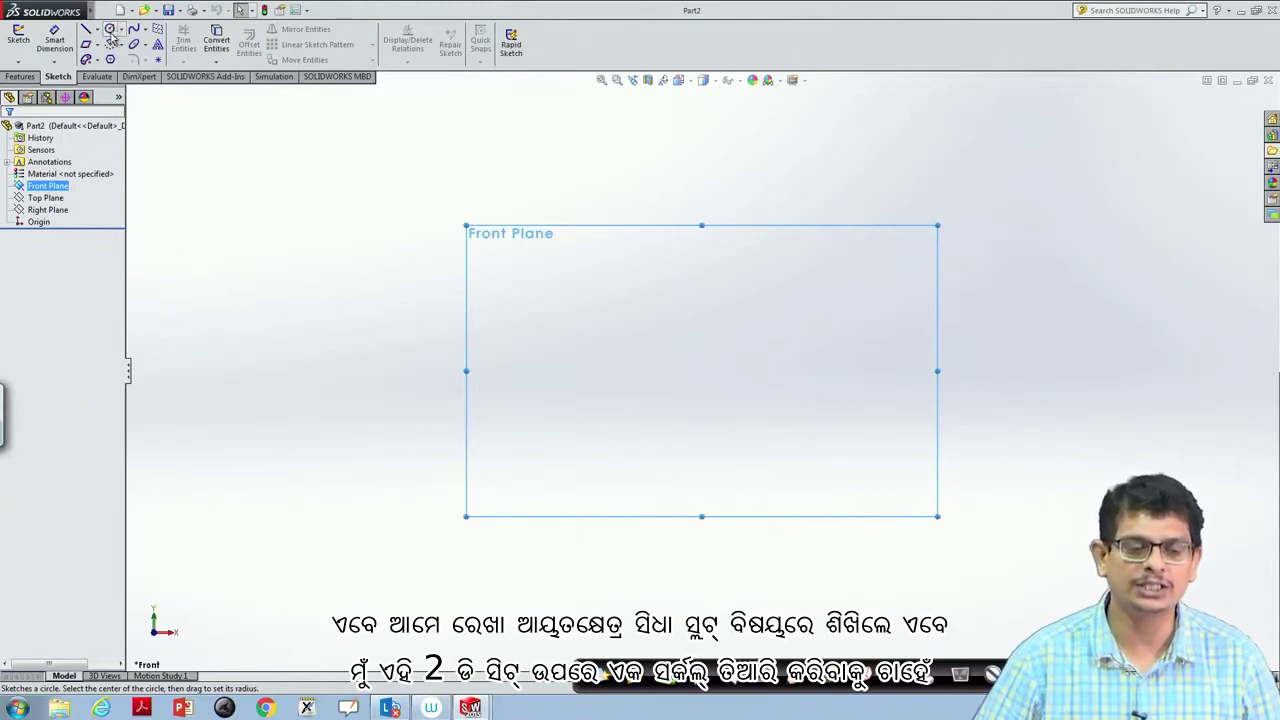
# Draw a radius-38.76 circle left of the origin and a radius-19.07 circle centred on its right edge
pyautogui.click(121, 31)
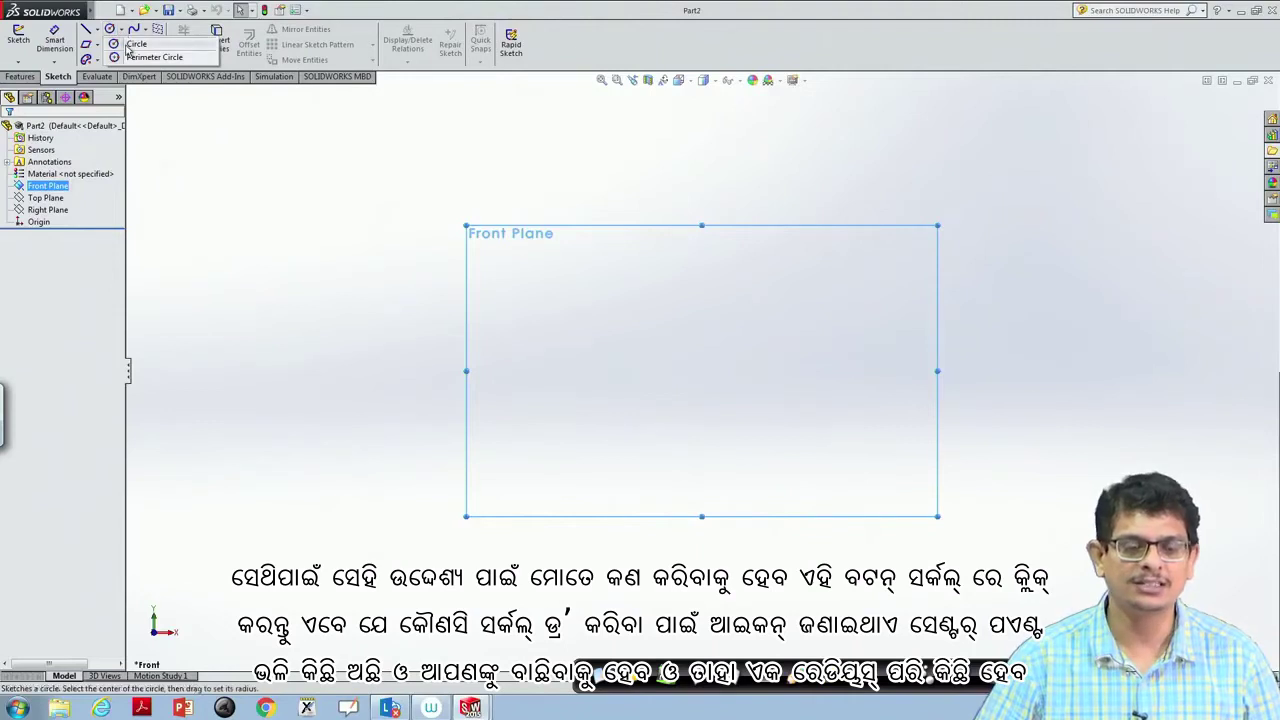
pyautogui.click(130, 46)
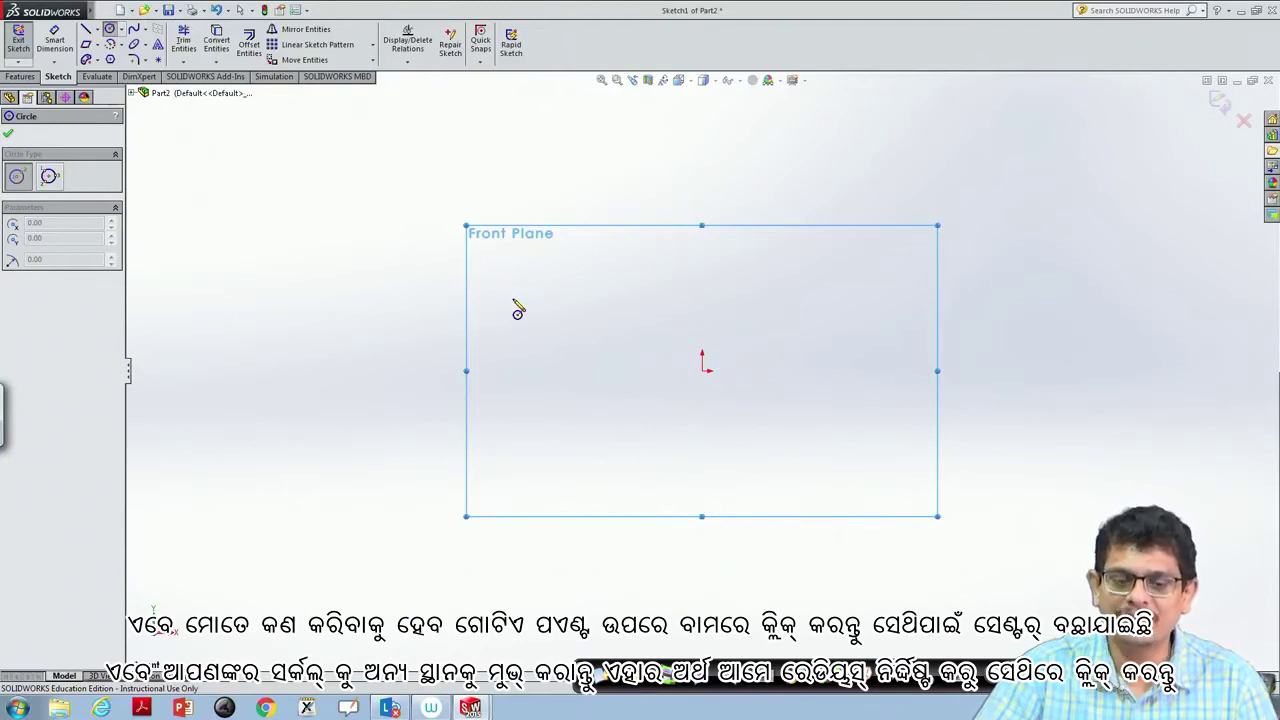
pyautogui.click(514, 303)
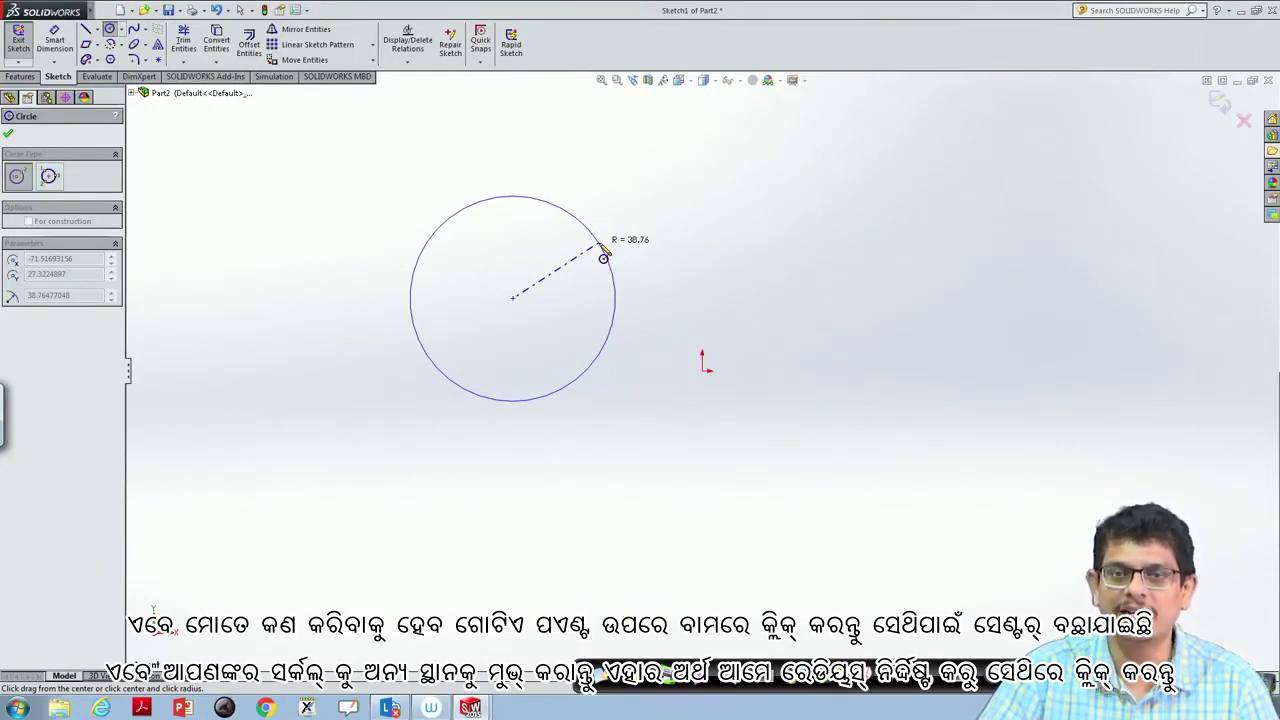
pyautogui.click(603, 257)
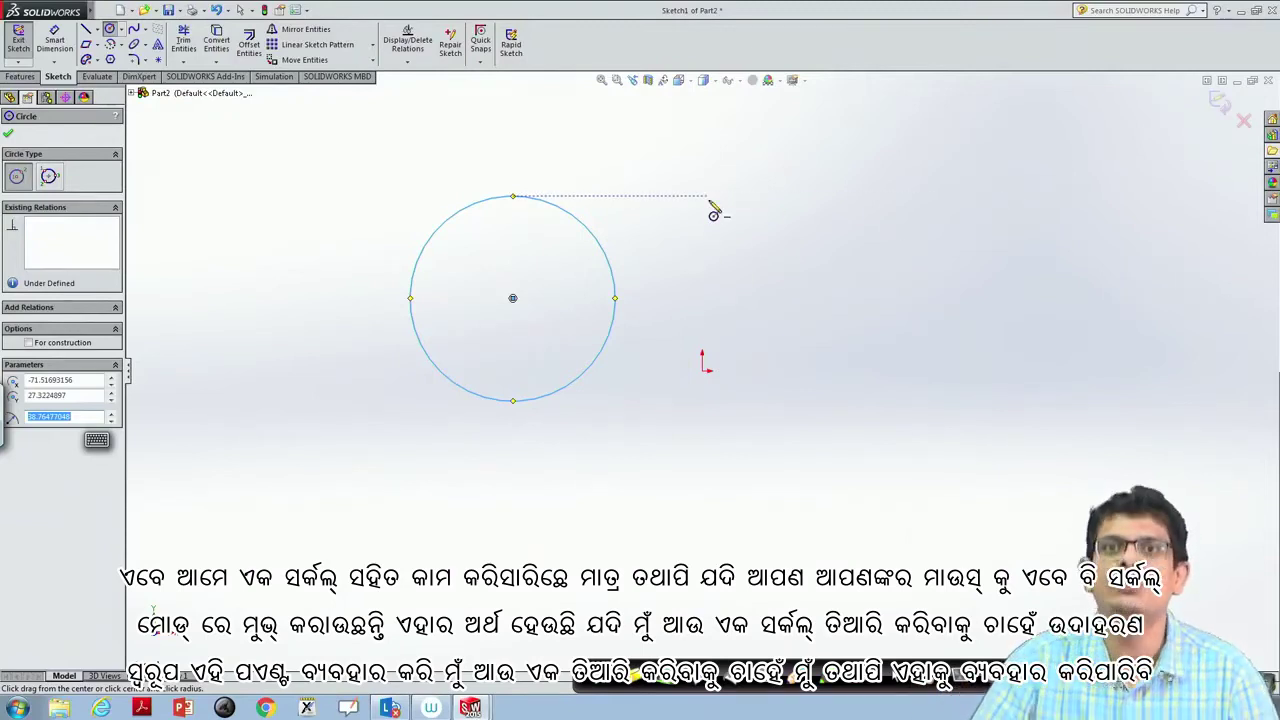
pyautogui.click(614, 298)
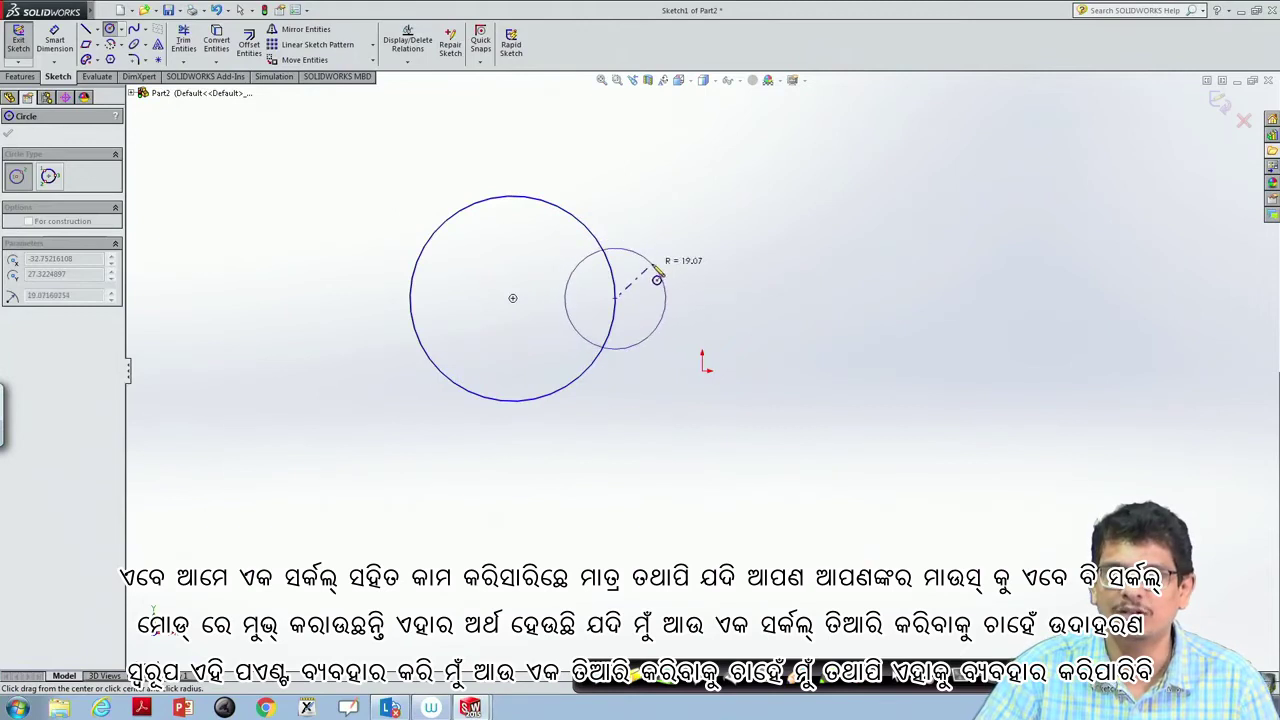
pyautogui.click(657, 279)
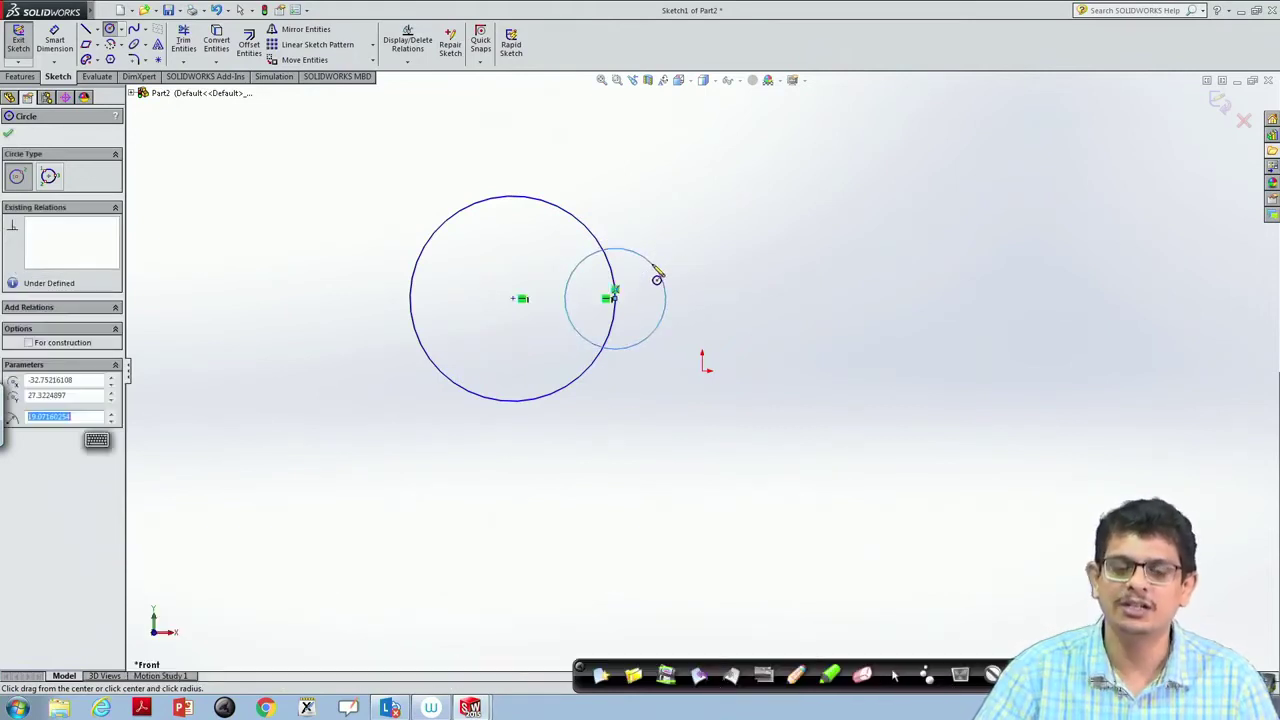
pyautogui.press('Escape')
pyautogui.press('Escape')
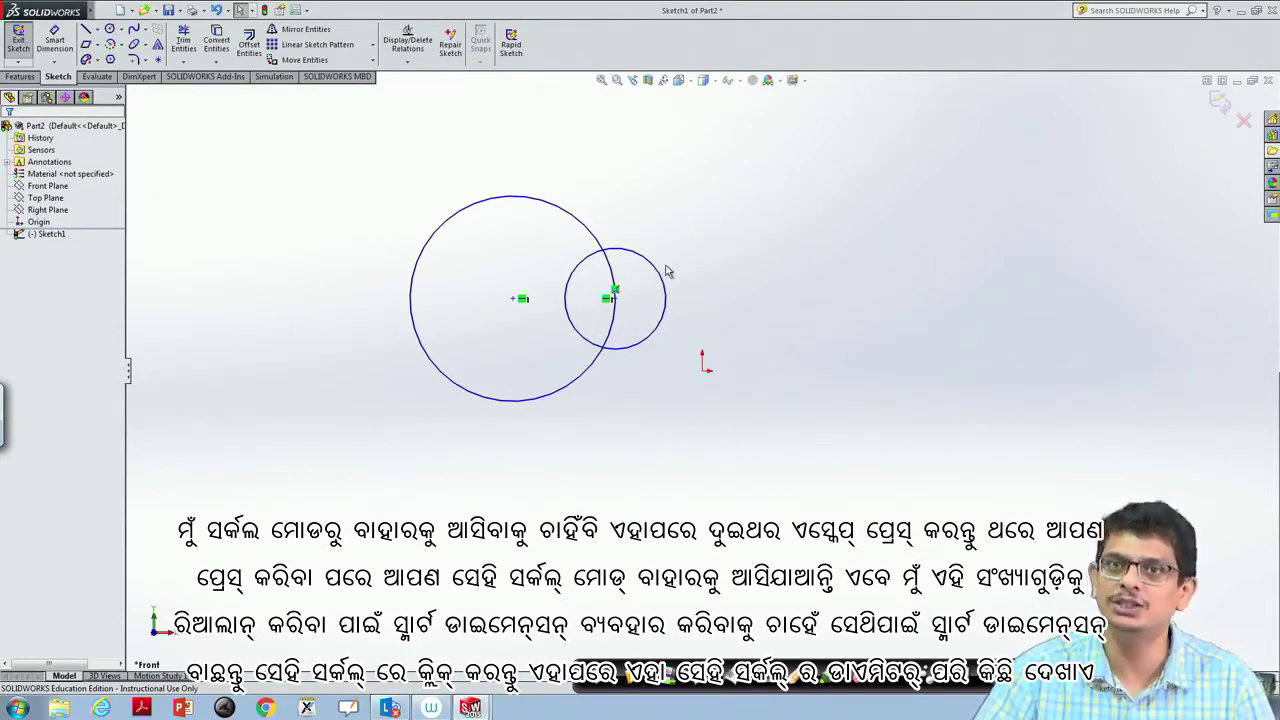
# Dimension the large circle's diameter as 75 mm
pyautogui.click(53, 44)
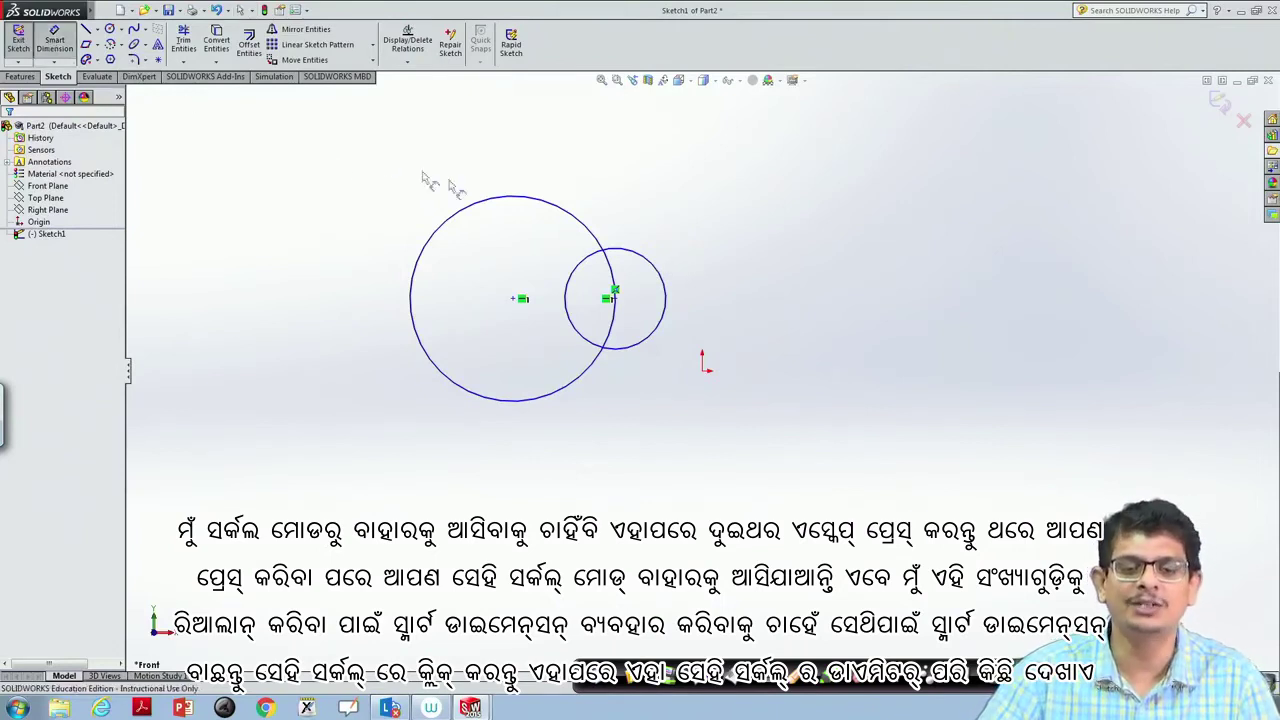
pyautogui.click(476, 207)
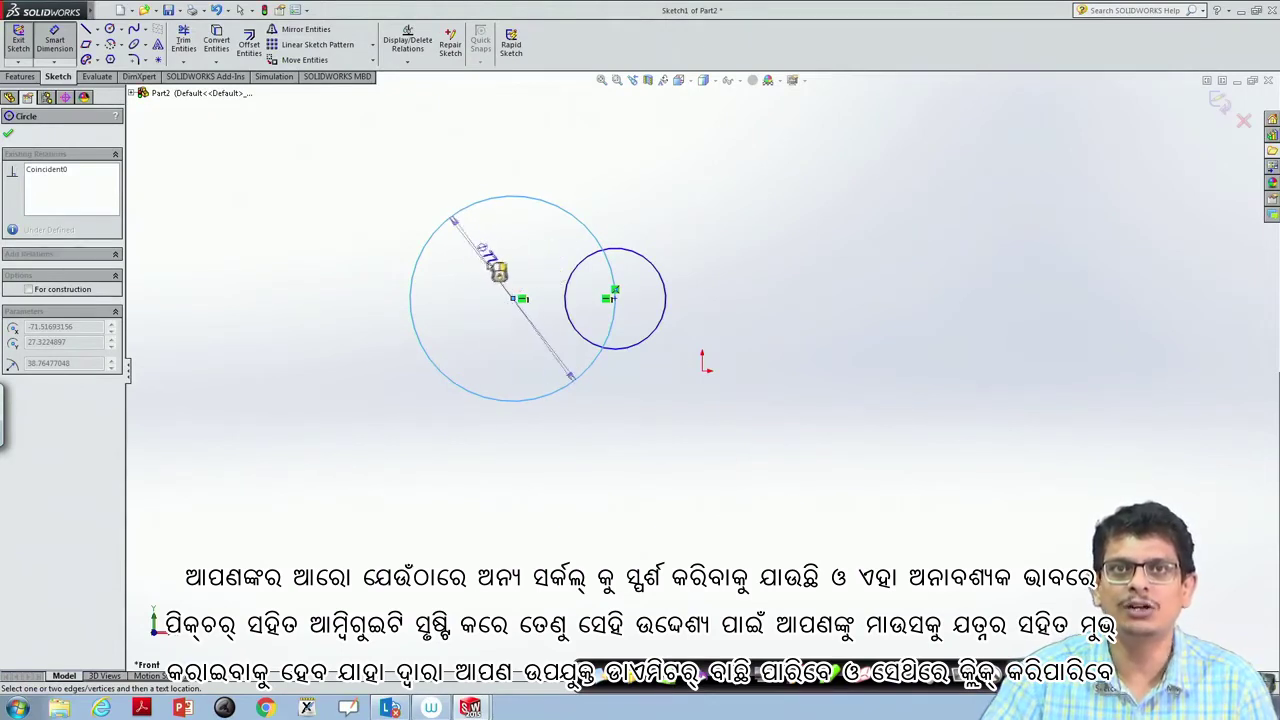
pyautogui.click(505, 265)
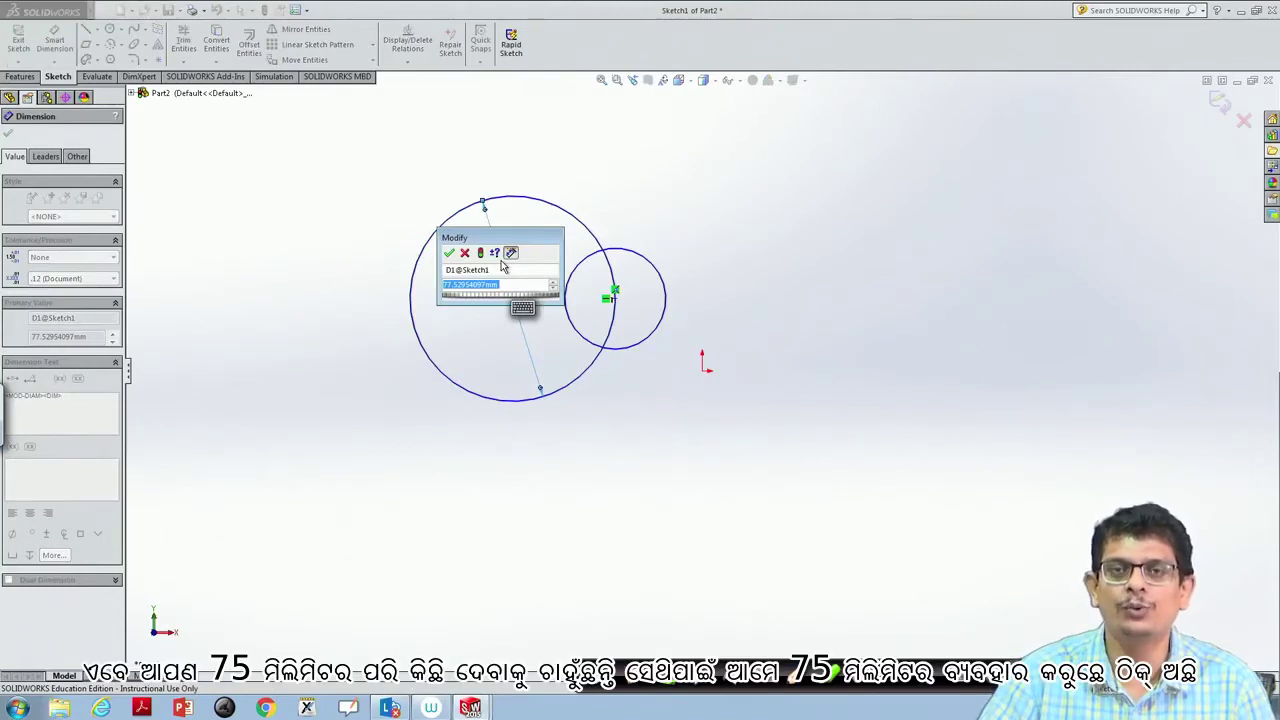
pyautogui.write('75')
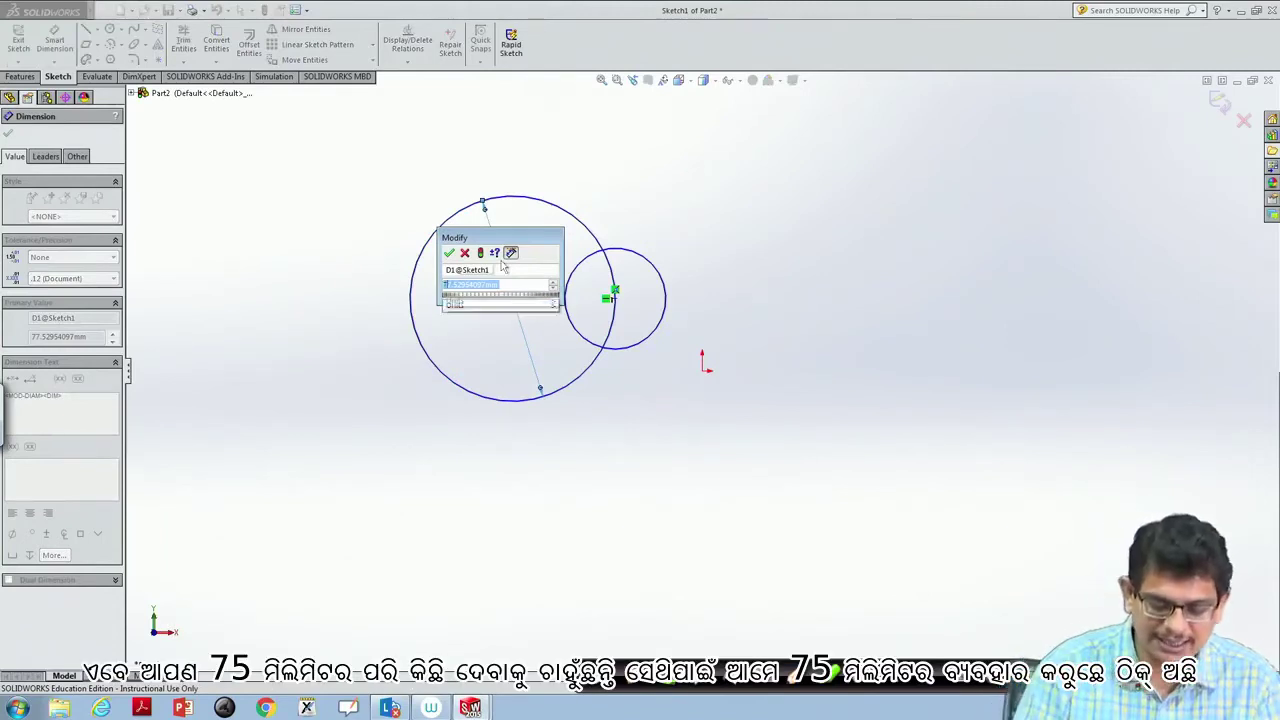
pyautogui.click(552, 305)
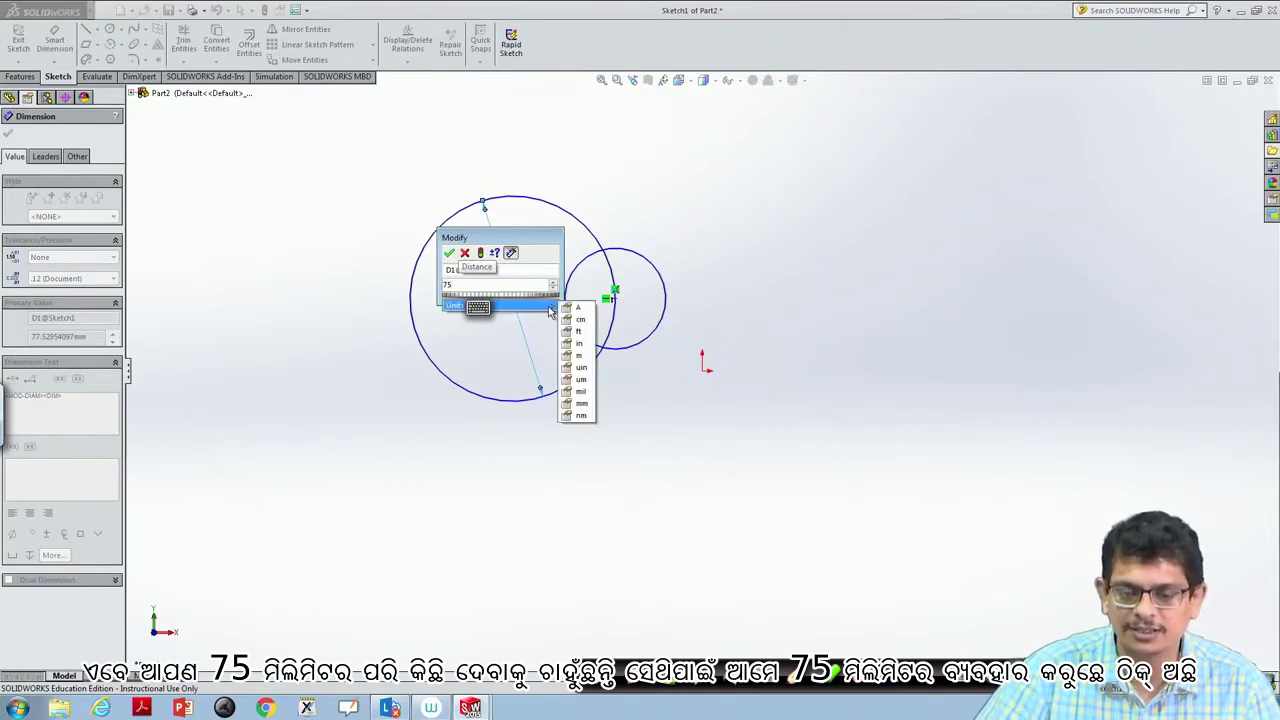
pyautogui.click(587, 404)
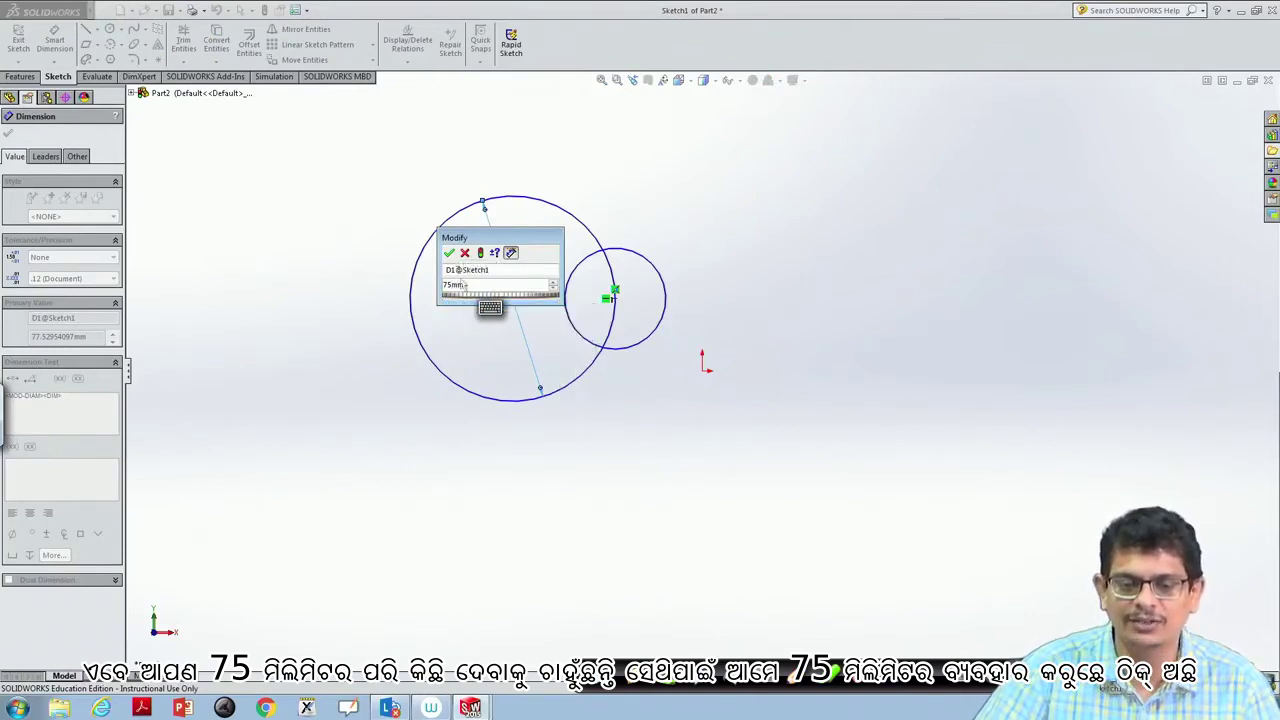
pyautogui.click(449, 254)
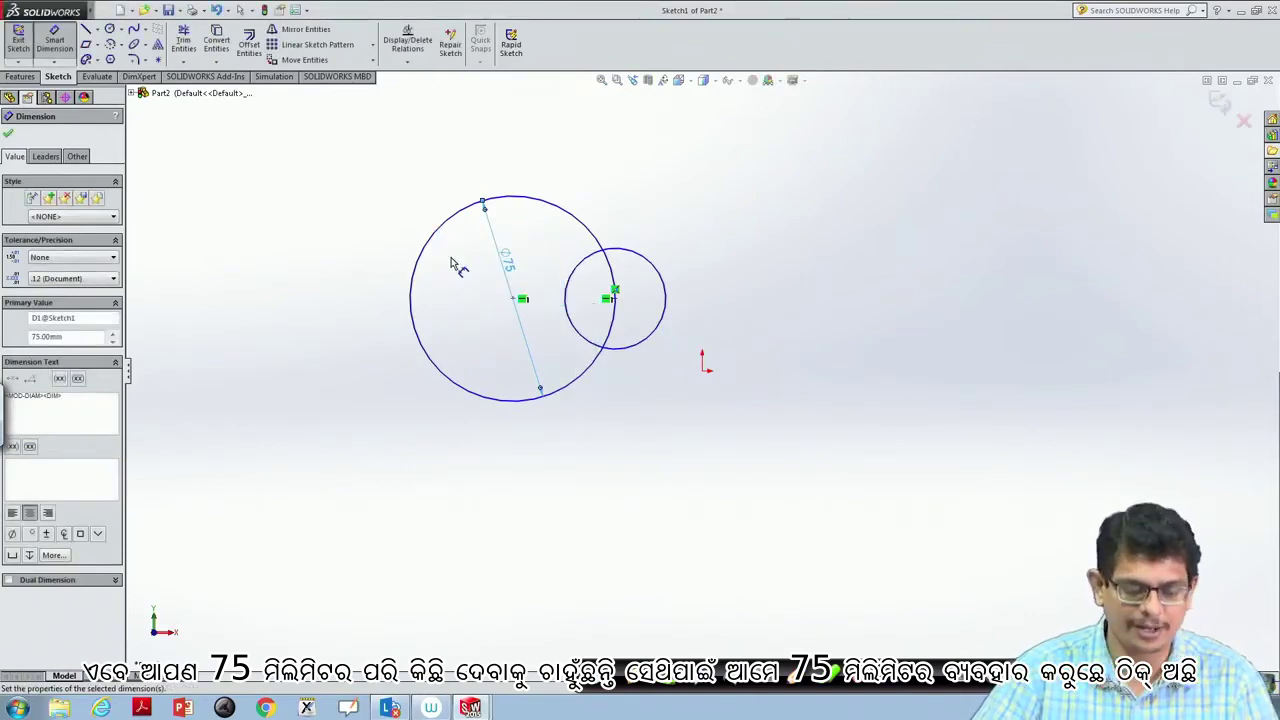
pyautogui.press('Escape')
pyautogui.press('Escape')
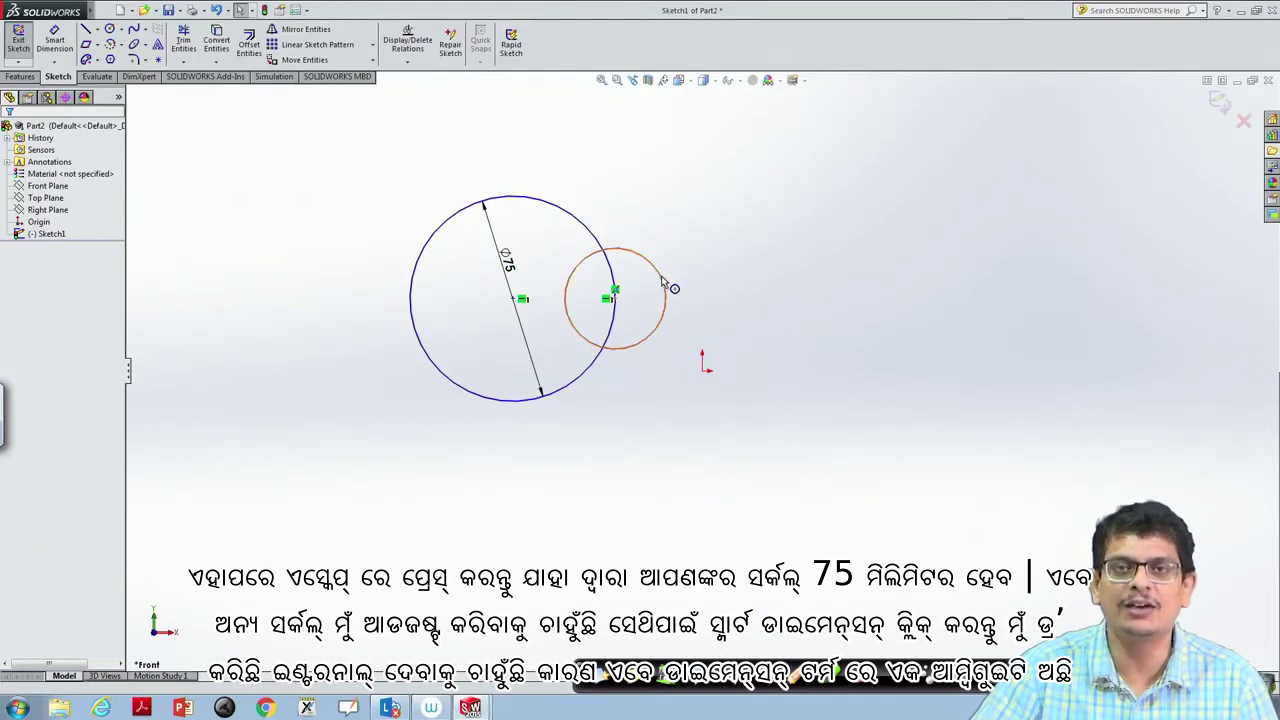
pyautogui.click(54, 40)
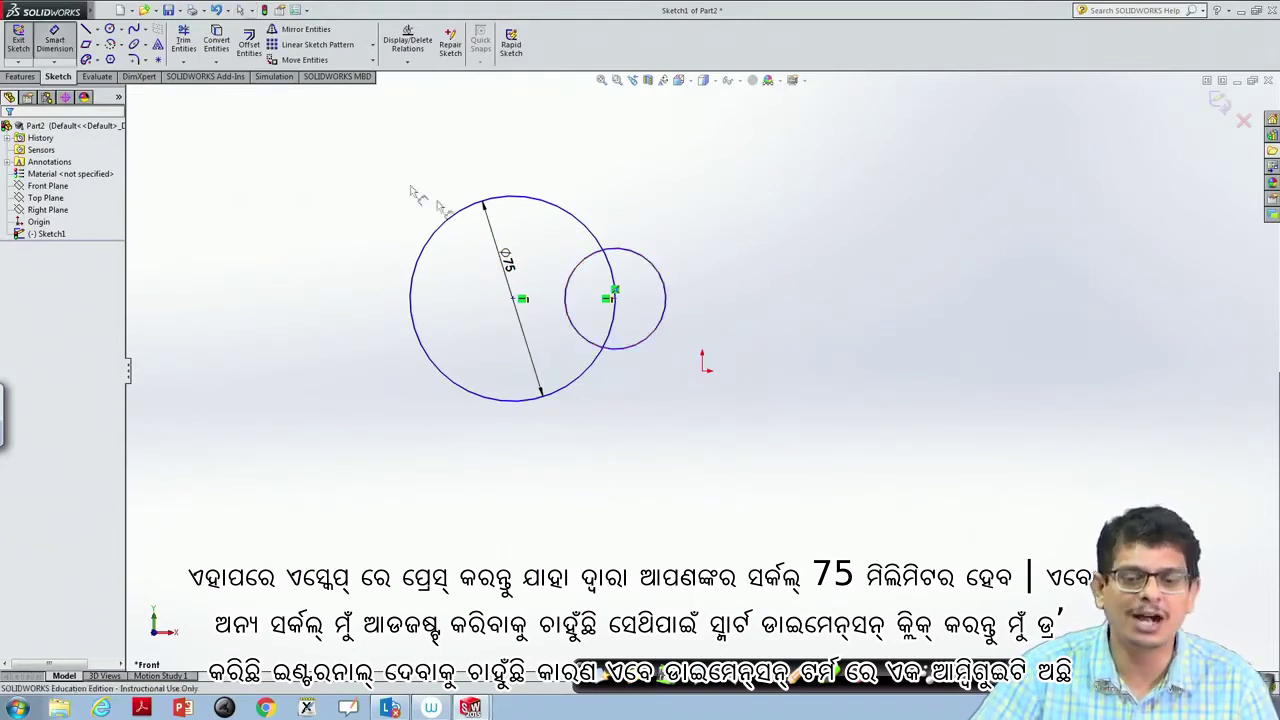
# Dimension the small overlapping circle's diameter as 25
pyautogui.click(625, 254)
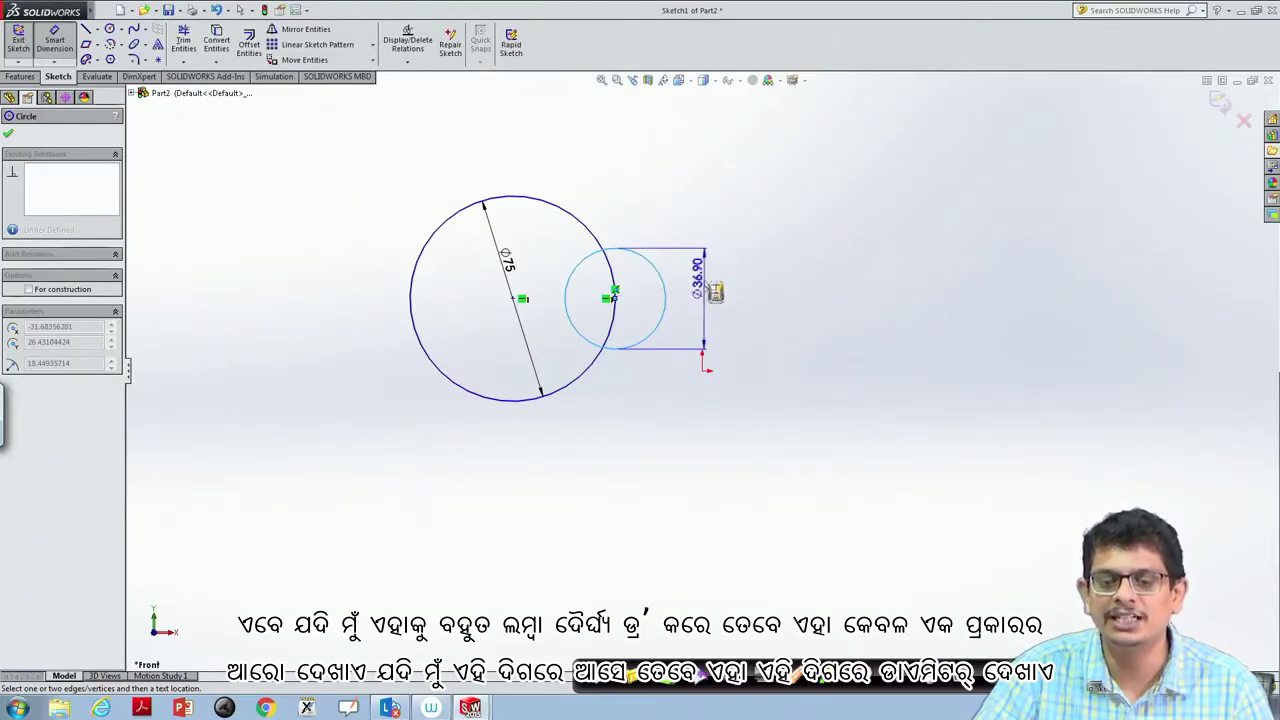
pyautogui.click(688, 310)
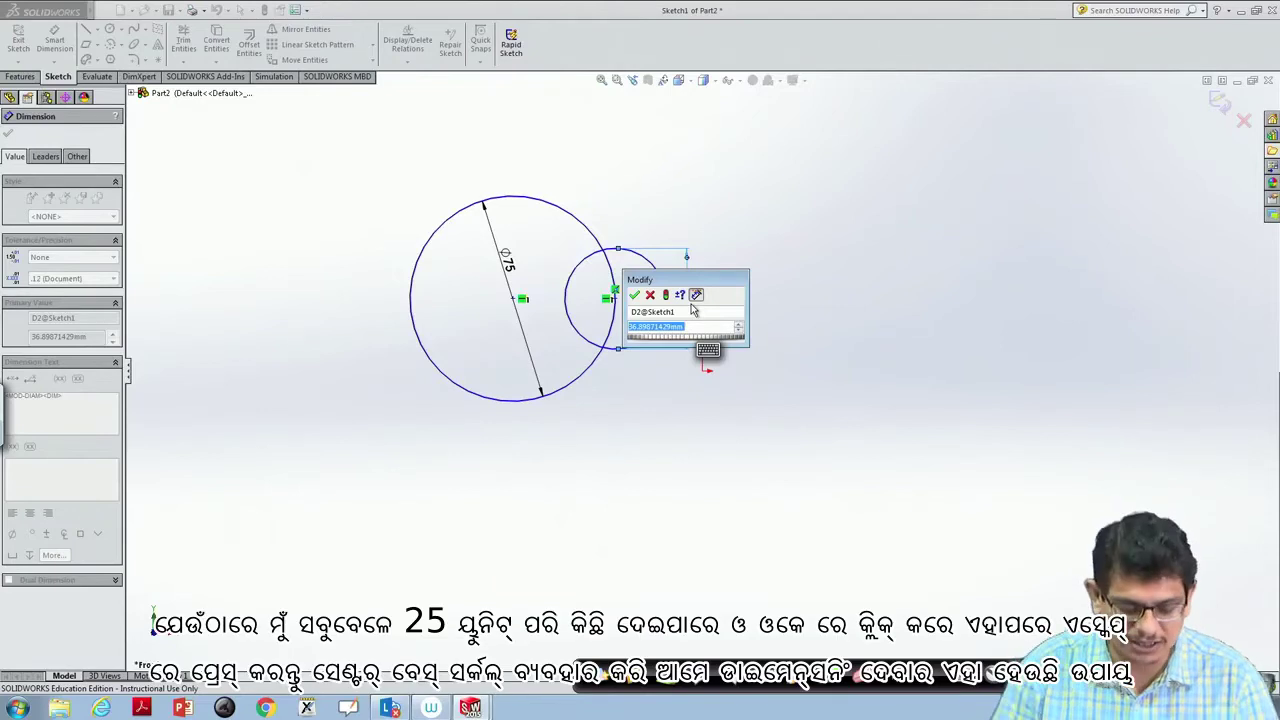
pyautogui.write('25')
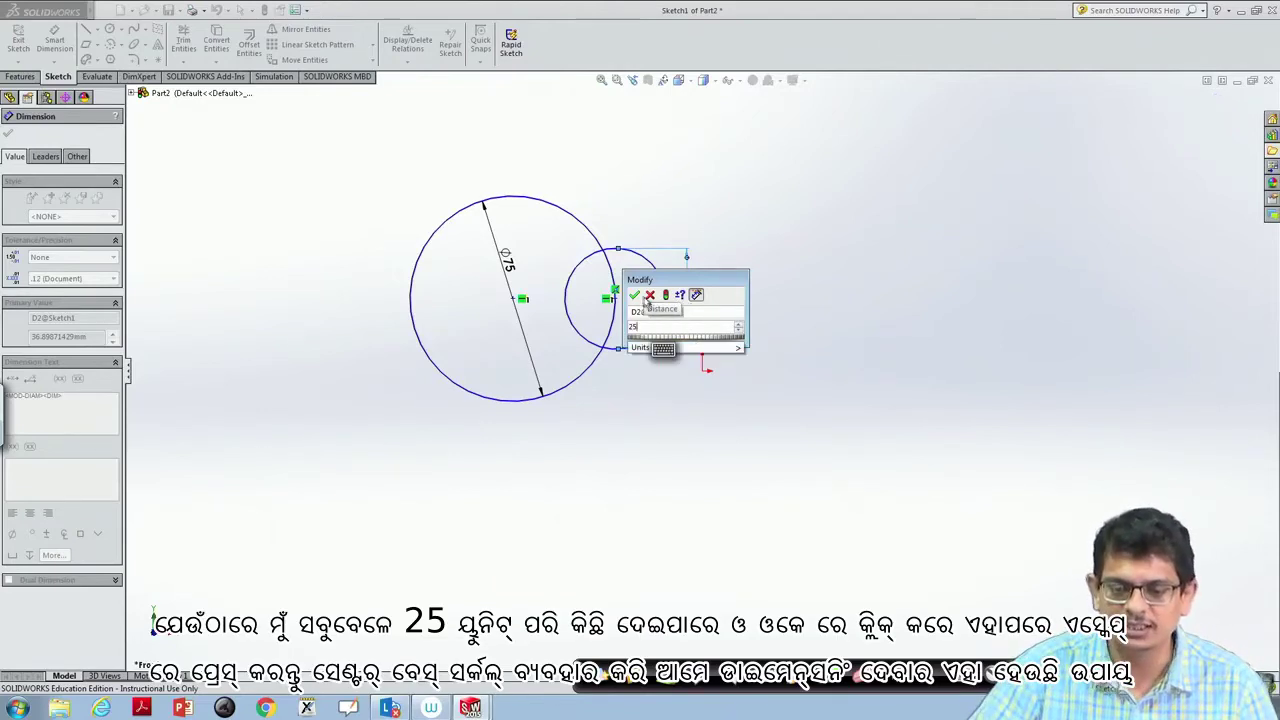
pyautogui.click(634, 295)
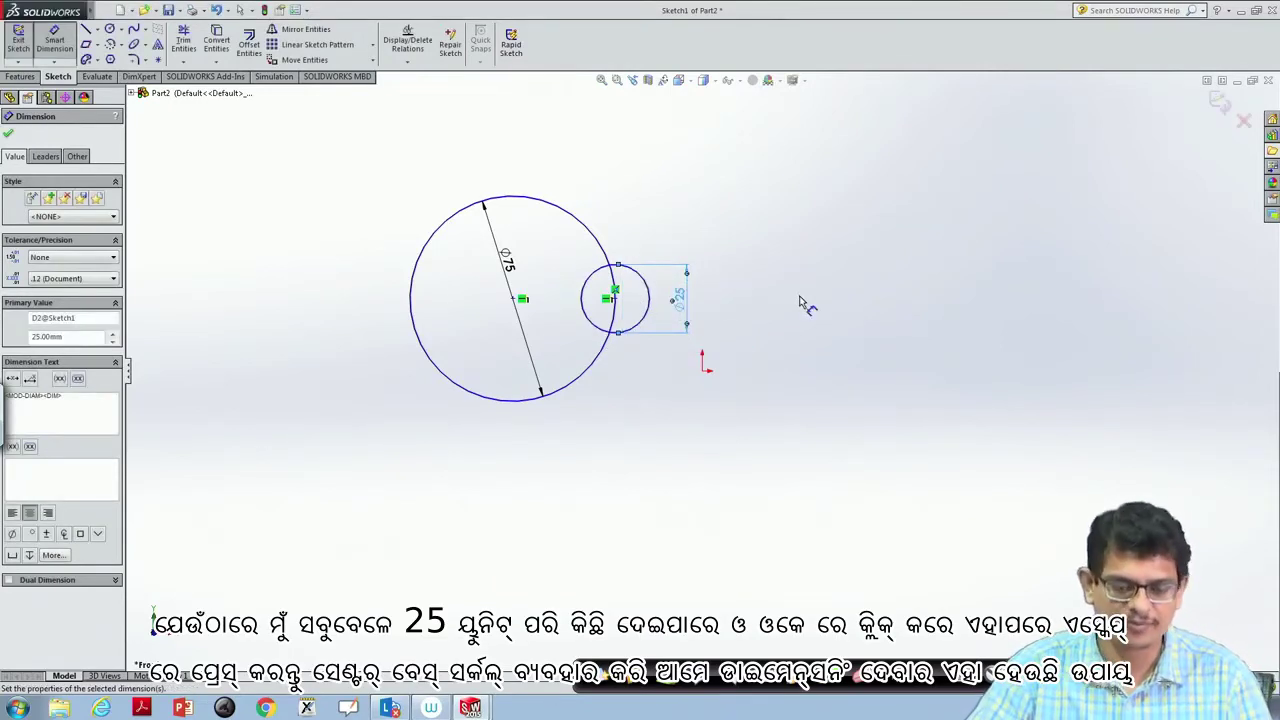
pyautogui.press('Escape')
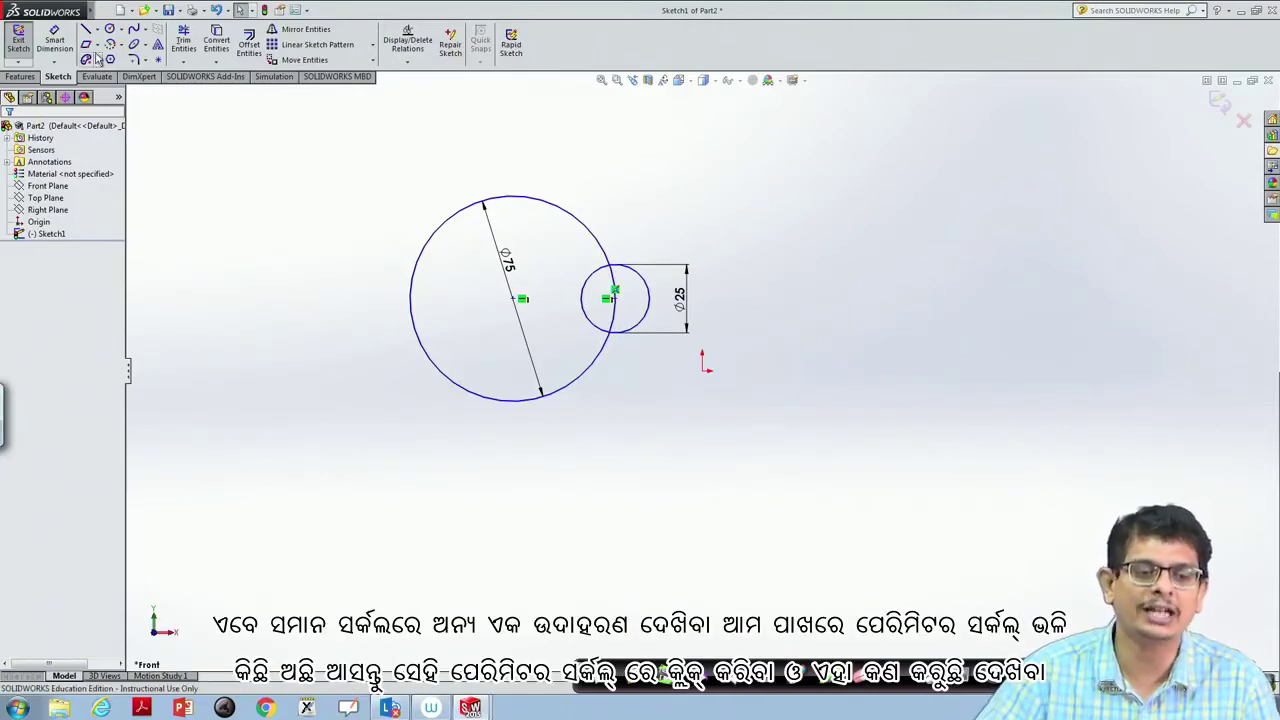
pyautogui.click(120, 32)
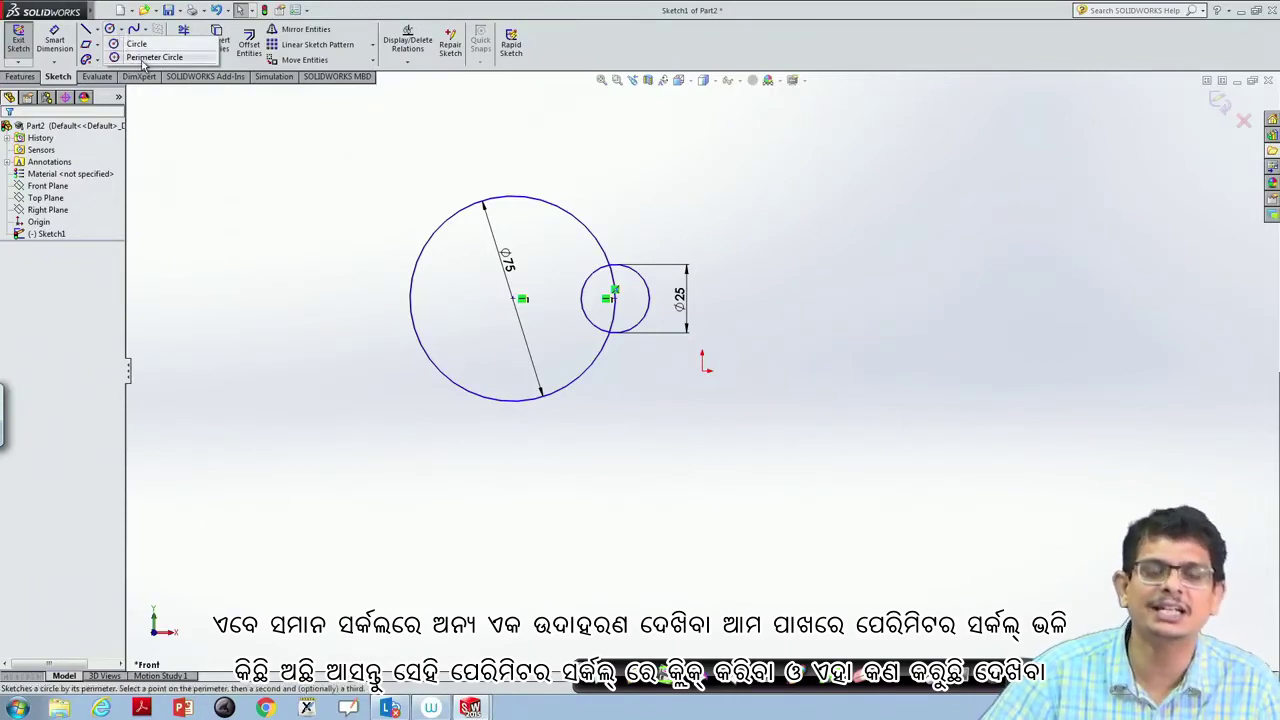
# Switch the circle tool to Perimeter Circle
pyautogui.click(150, 57)
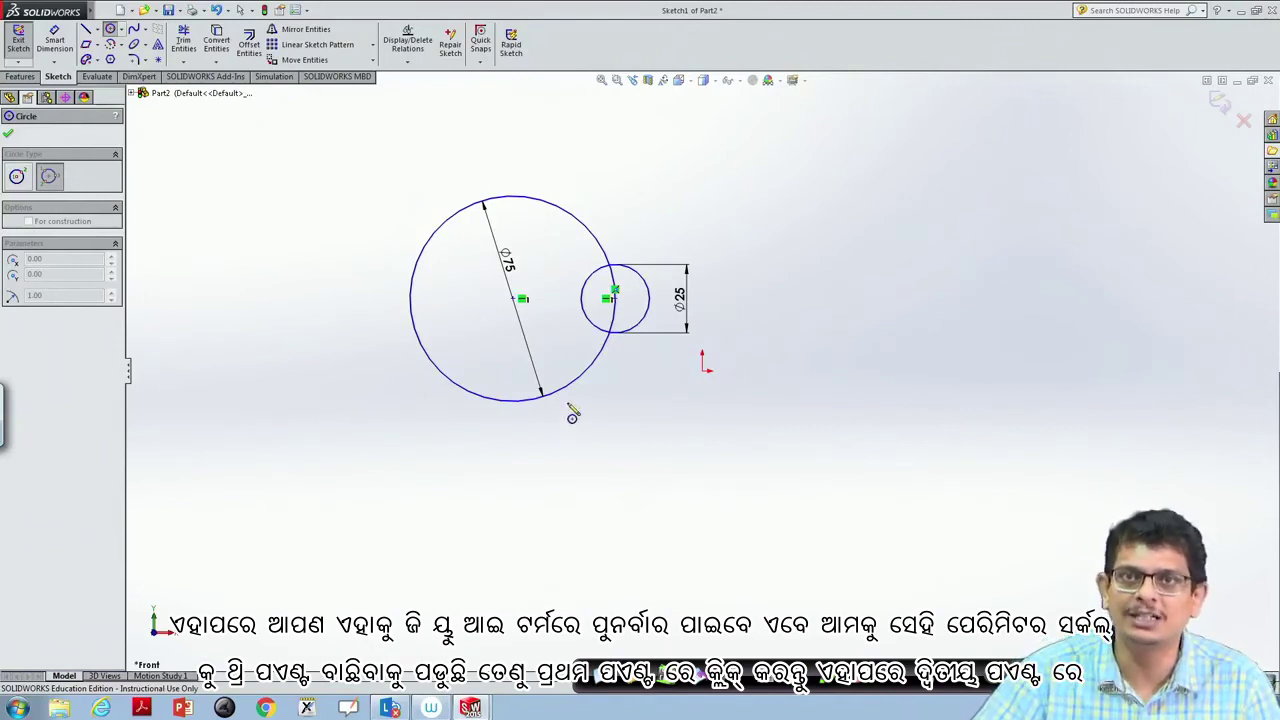
# Draw a three-point perimeter circle to the right of the origin
pyautogui.click(887, 292)
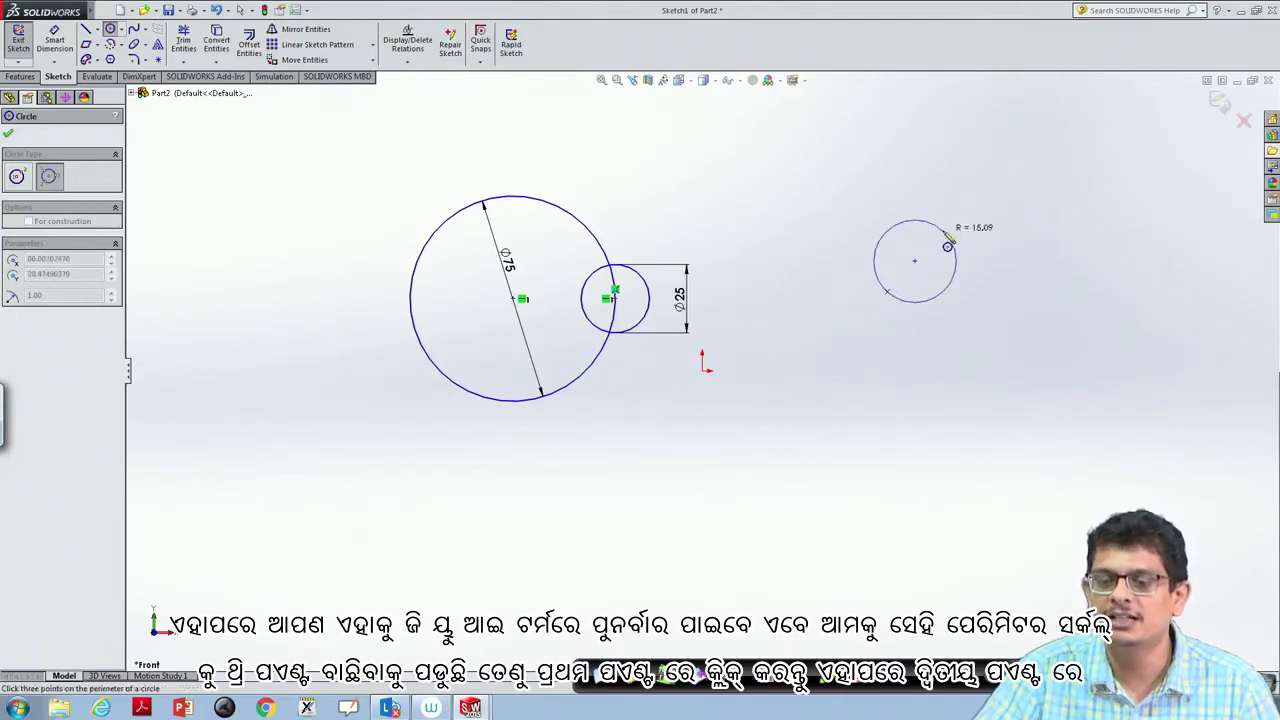
pyautogui.click(943, 231)
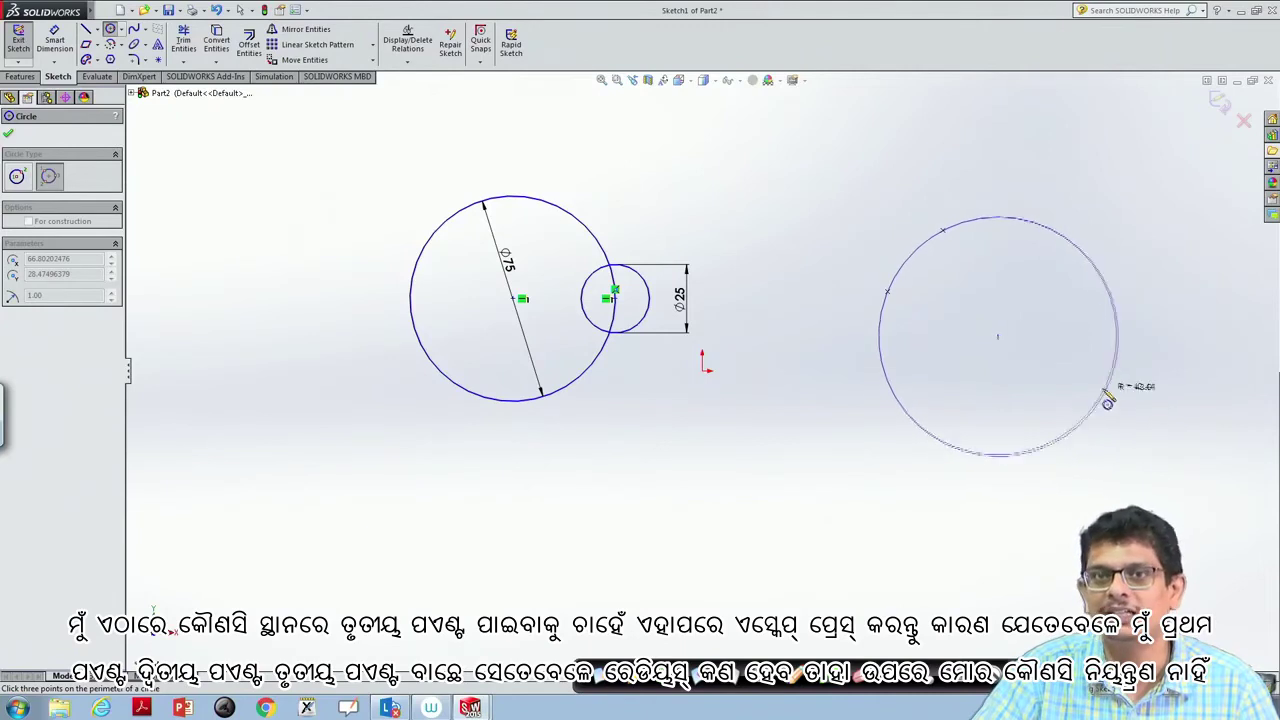
pyautogui.click(995, 336)
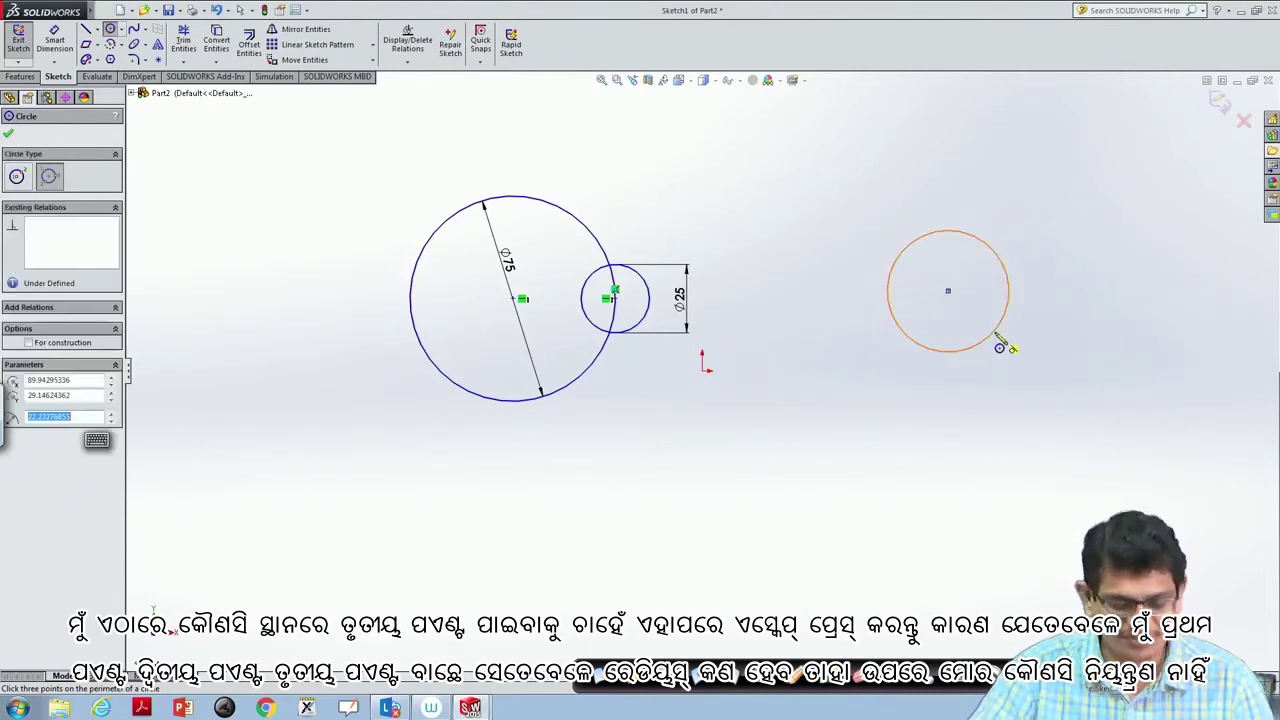
pyautogui.press('Escape')
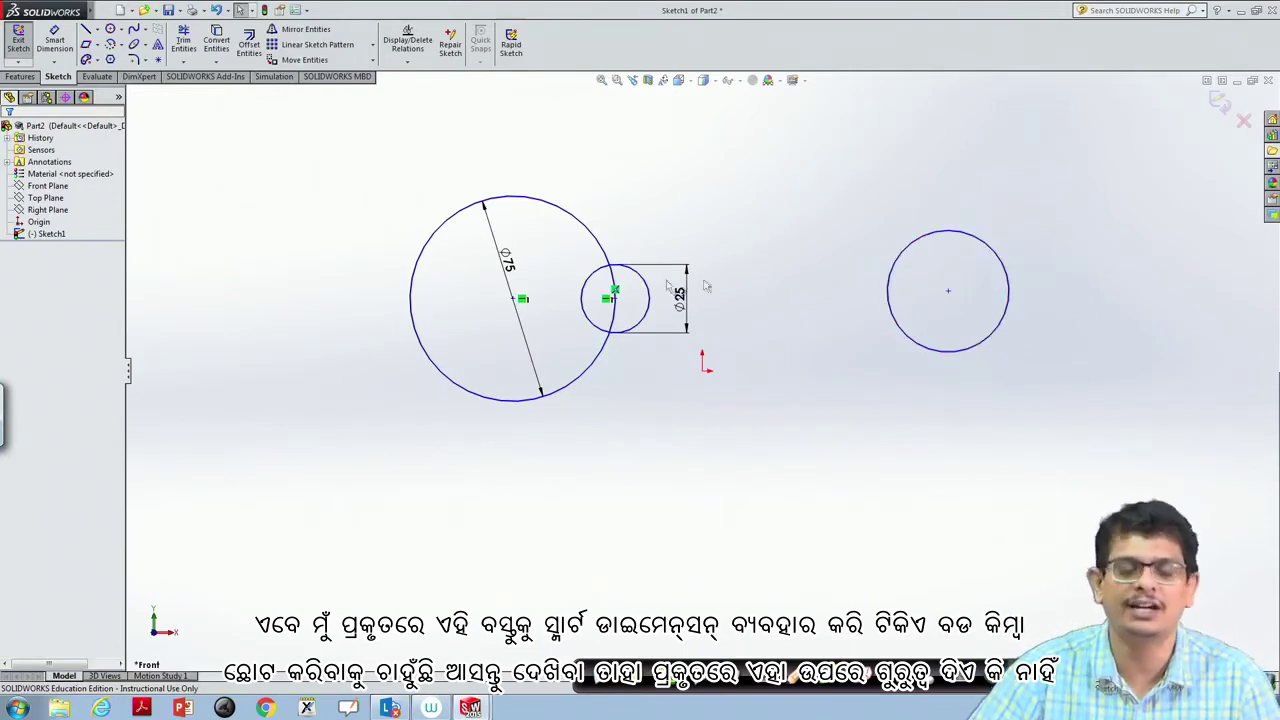
# Give the right-hand circle a 20 mm diameter dimension placed above it
pyautogui.click(56, 38)
pyautogui.click(940, 237)
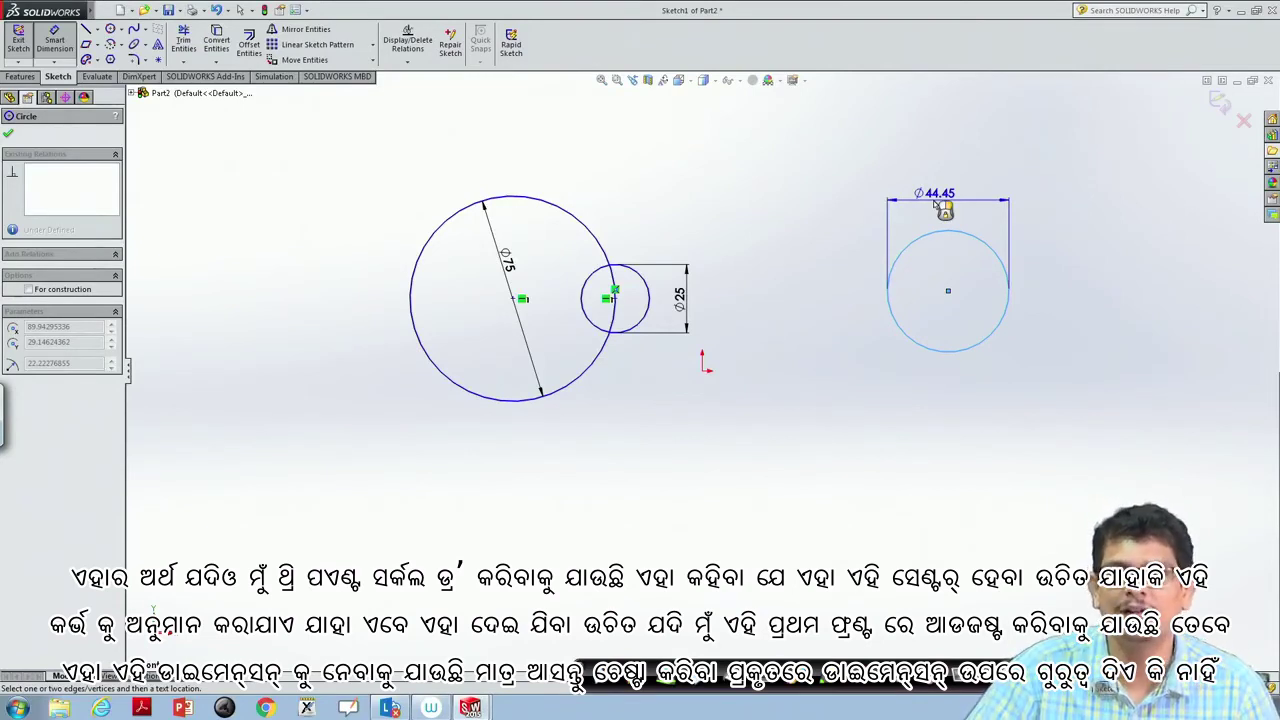
pyautogui.click(936, 204)
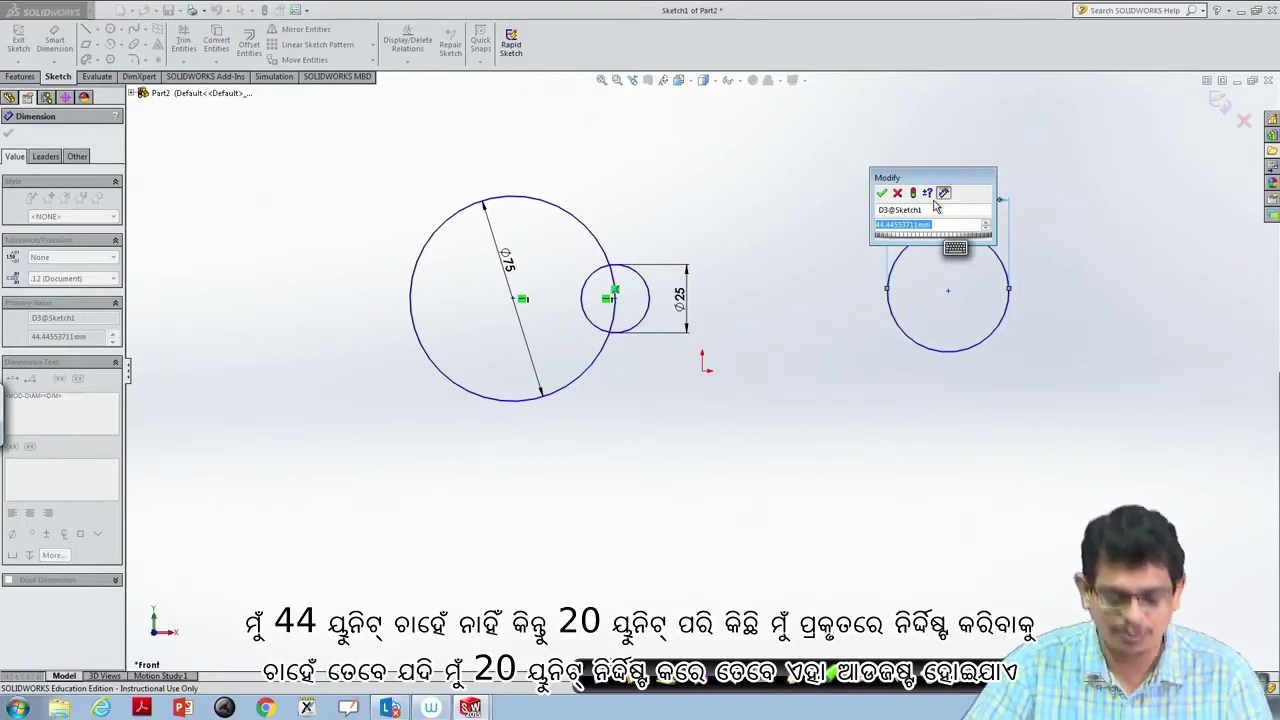
pyautogui.write('20')
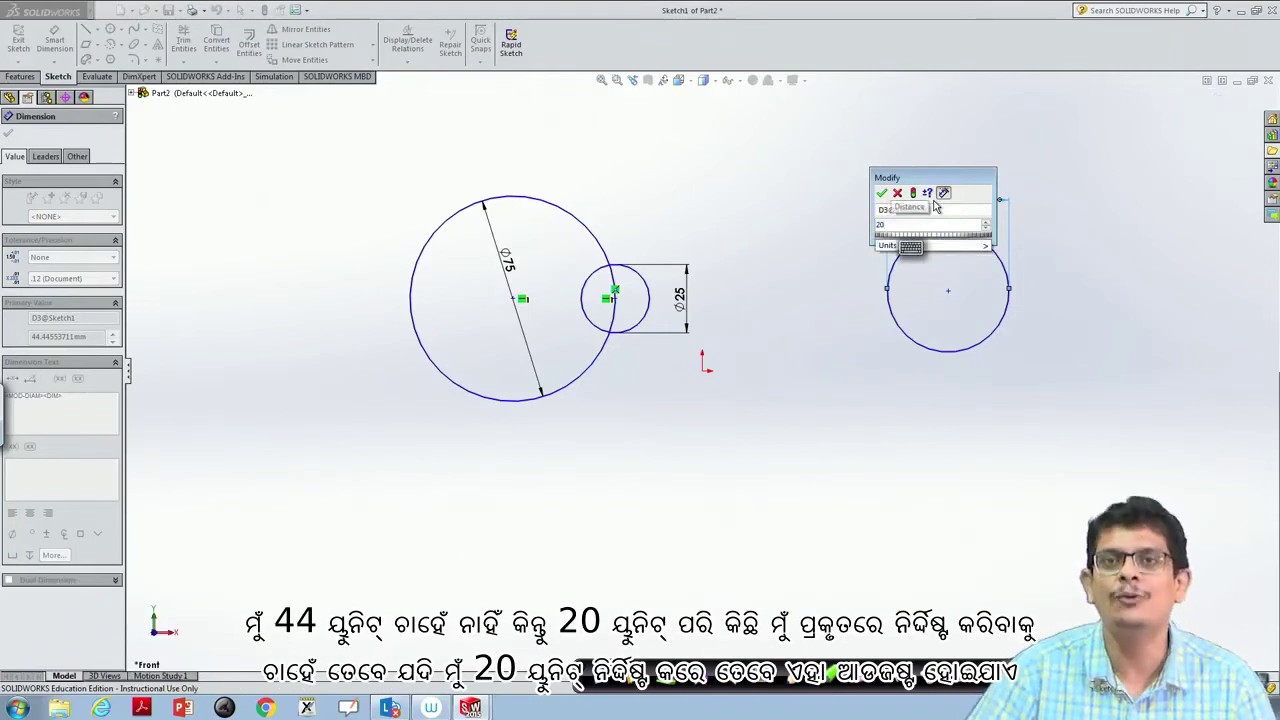
pyautogui.click(879, 194)
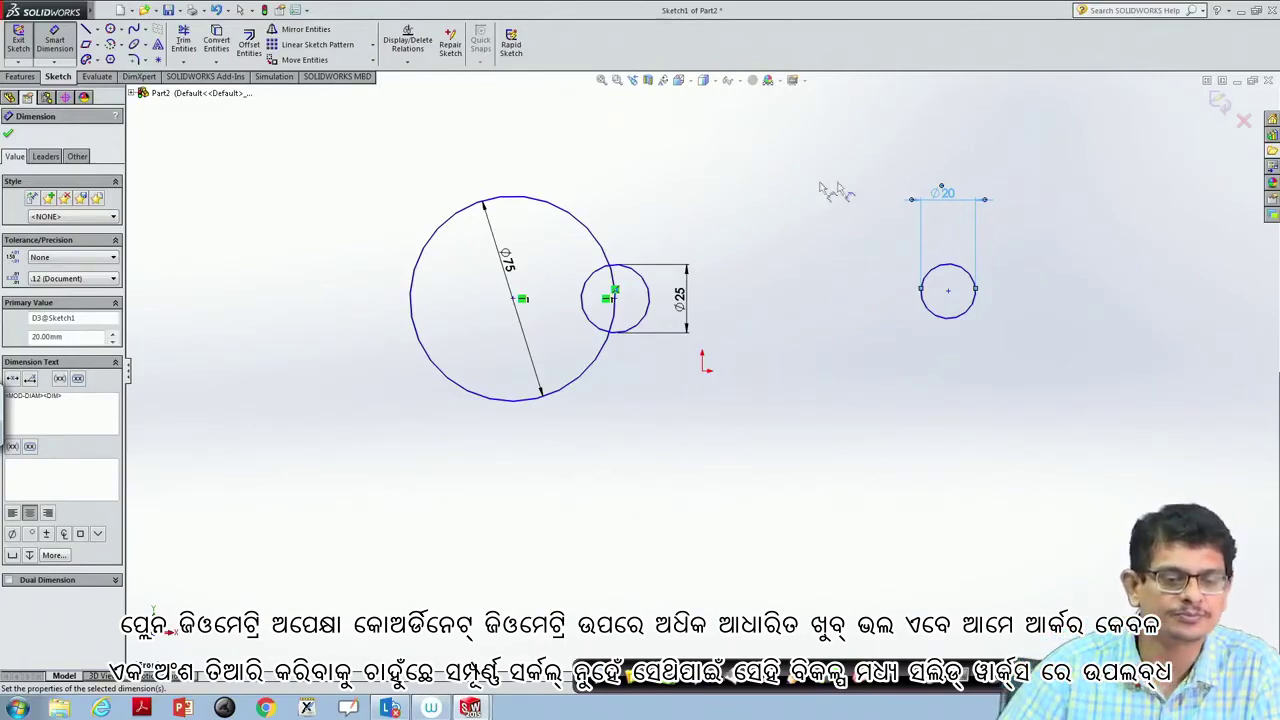
# Draw a roughly 255° centre-point arc at the lower left of the sketch
pyautogui.click(121, 32)
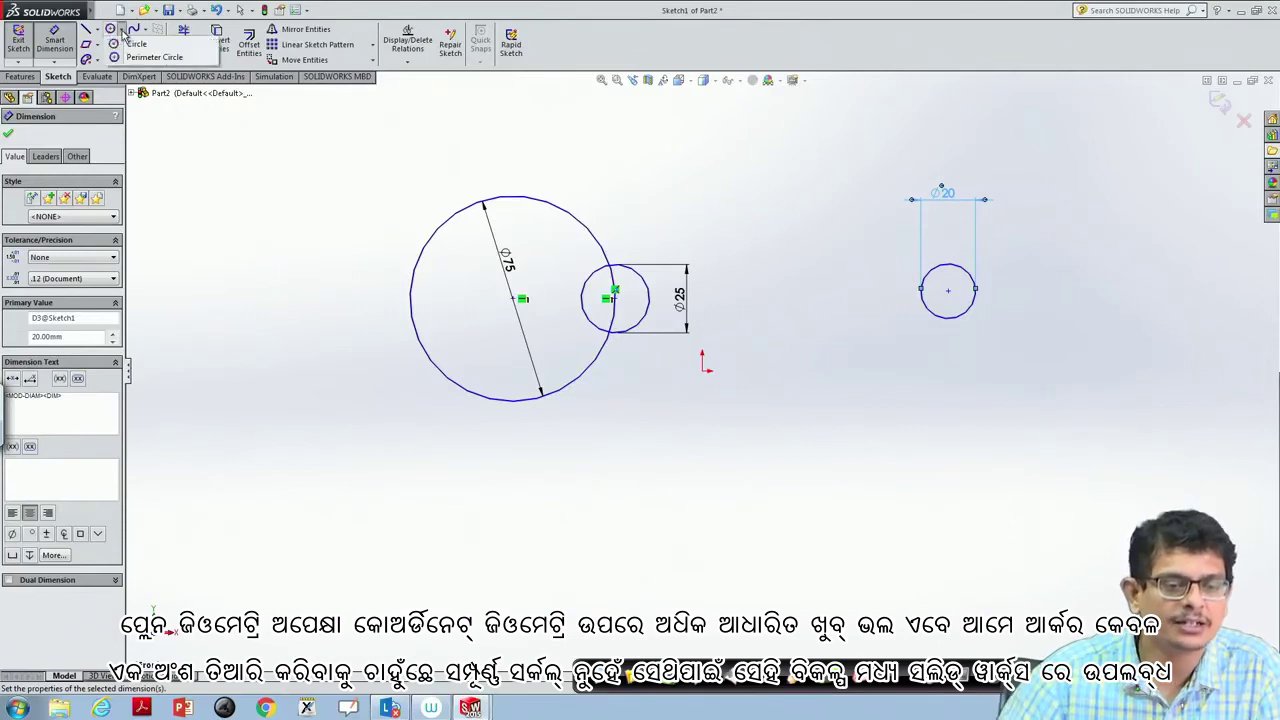
pyautogui.click(121, 45)
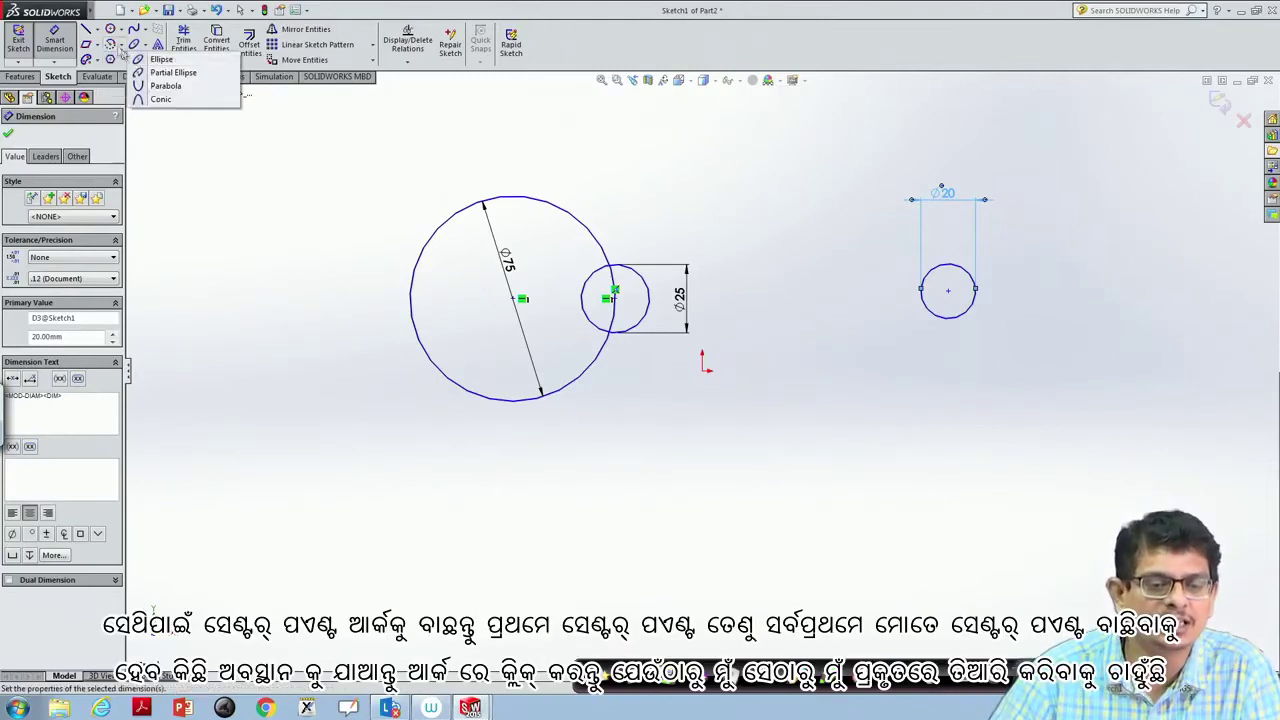
pyautogui.click(150, 59)
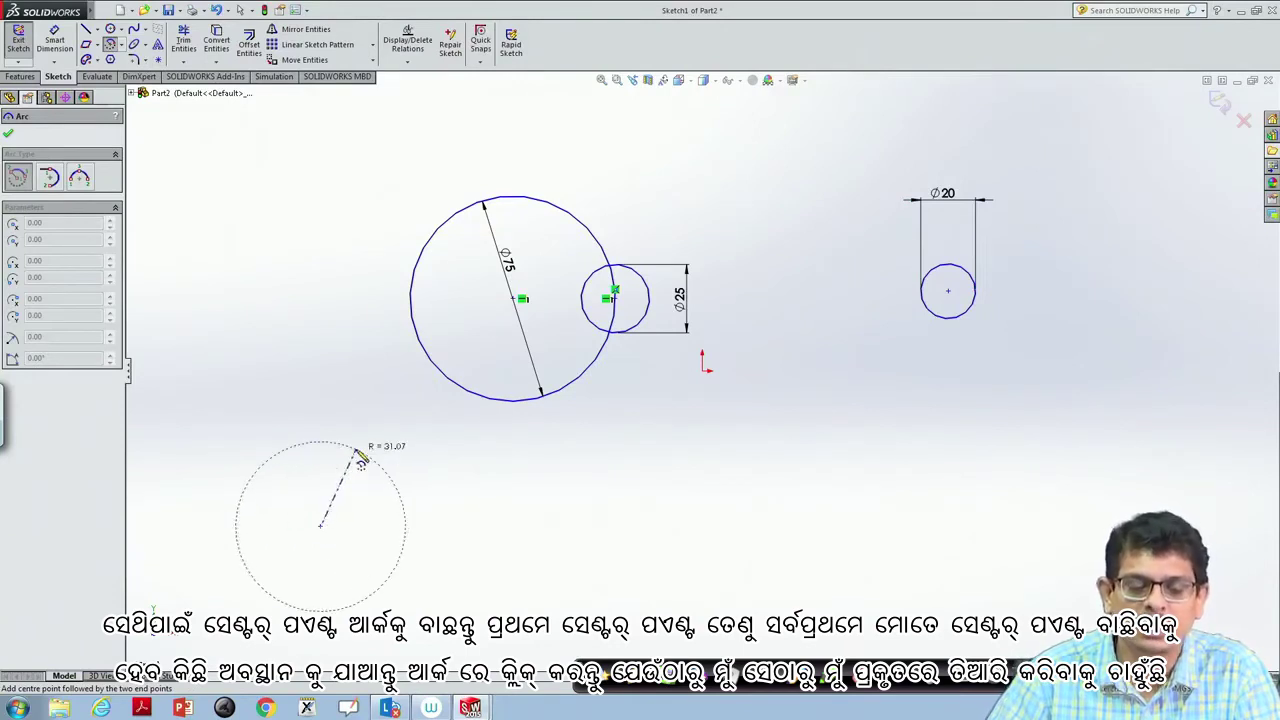
pyautogui.click(357, 449)
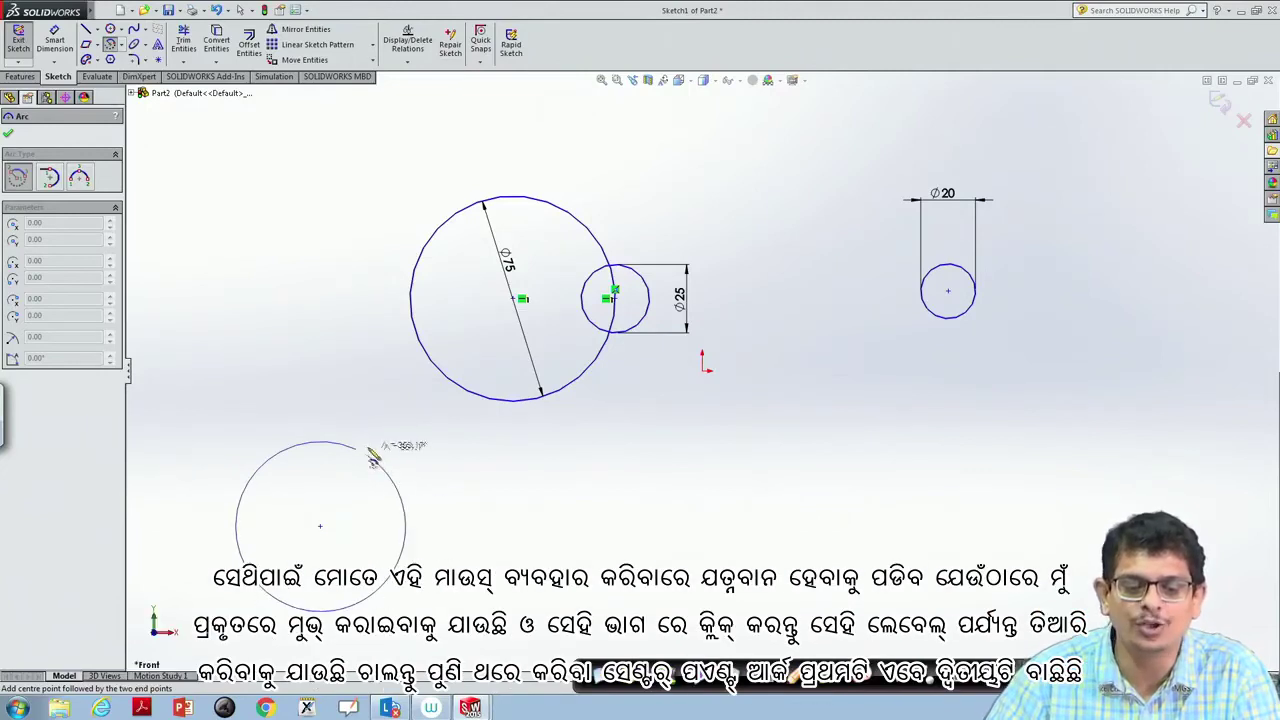
pyautogui.click(236, 513)
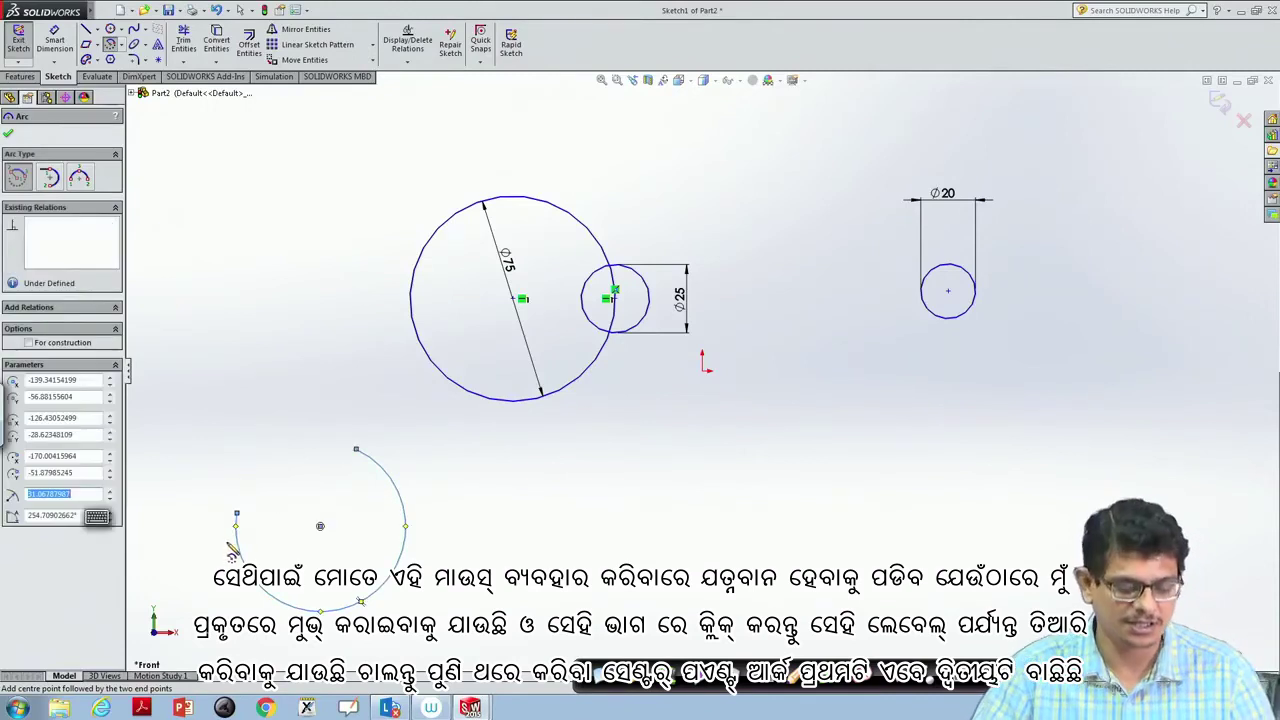
pyautogui.press('Escape')
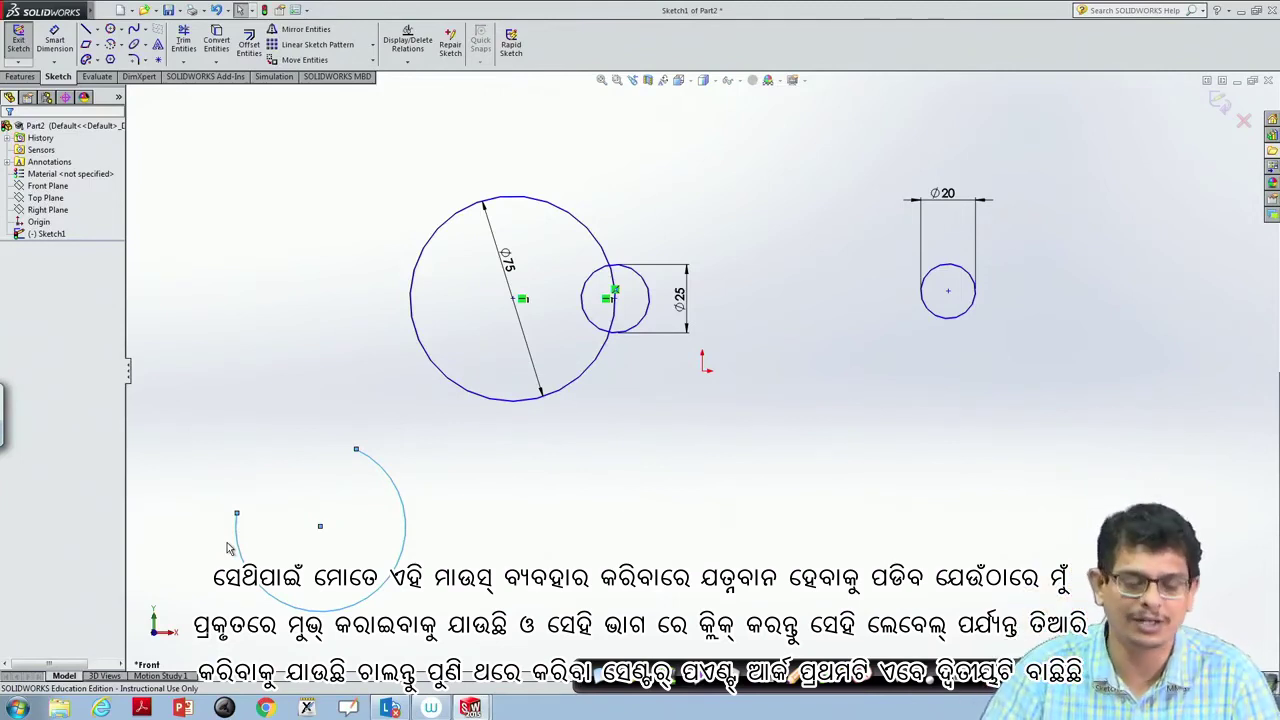
# Draw a centre-point arc below the origin, bowing upward, centred in the lower middle
pyautogui.click(122, 45)
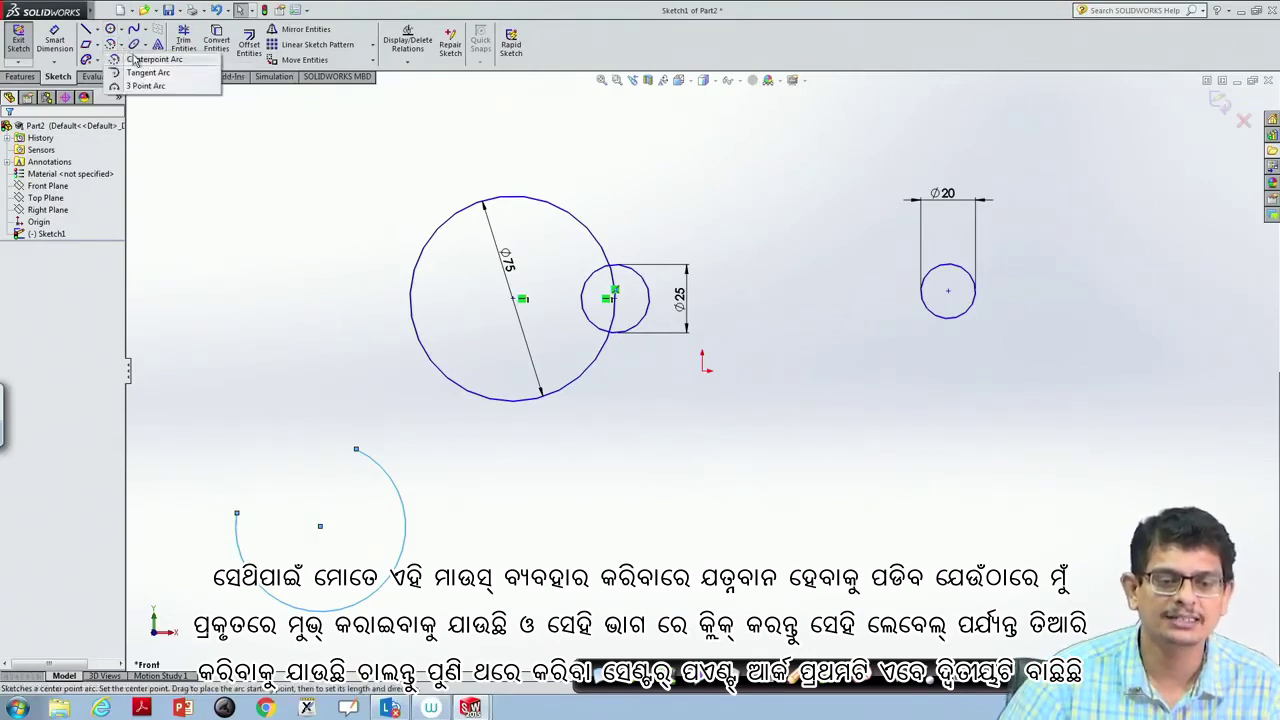
pyautogui.click(150, 59)
pyautogui.click(698, 516)
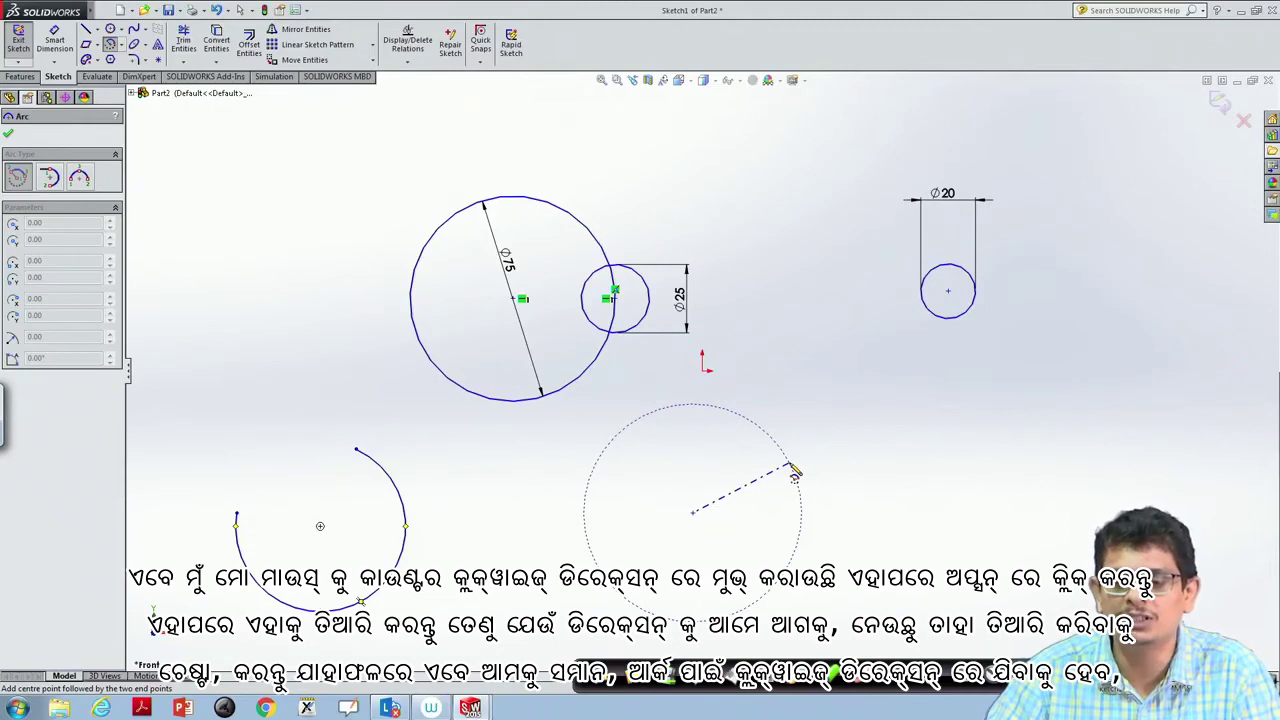
pyautogui.click(794, 472)
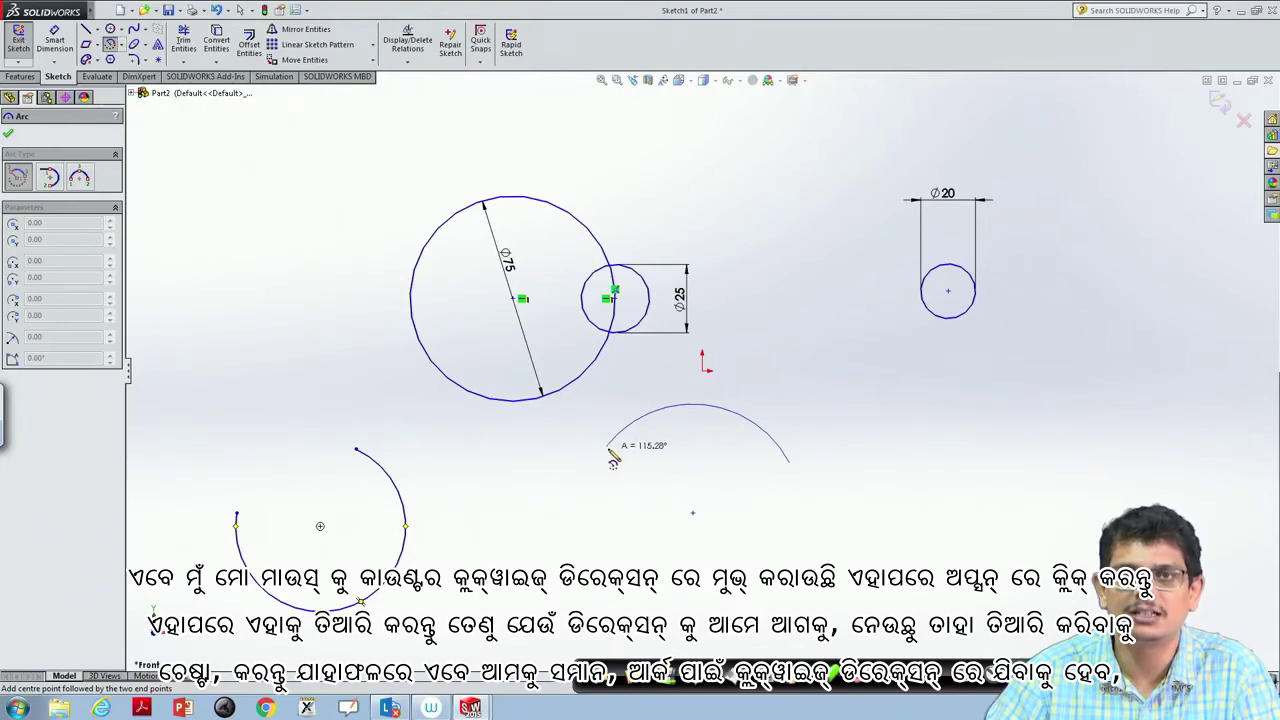
pyautogui.click(607, 449)
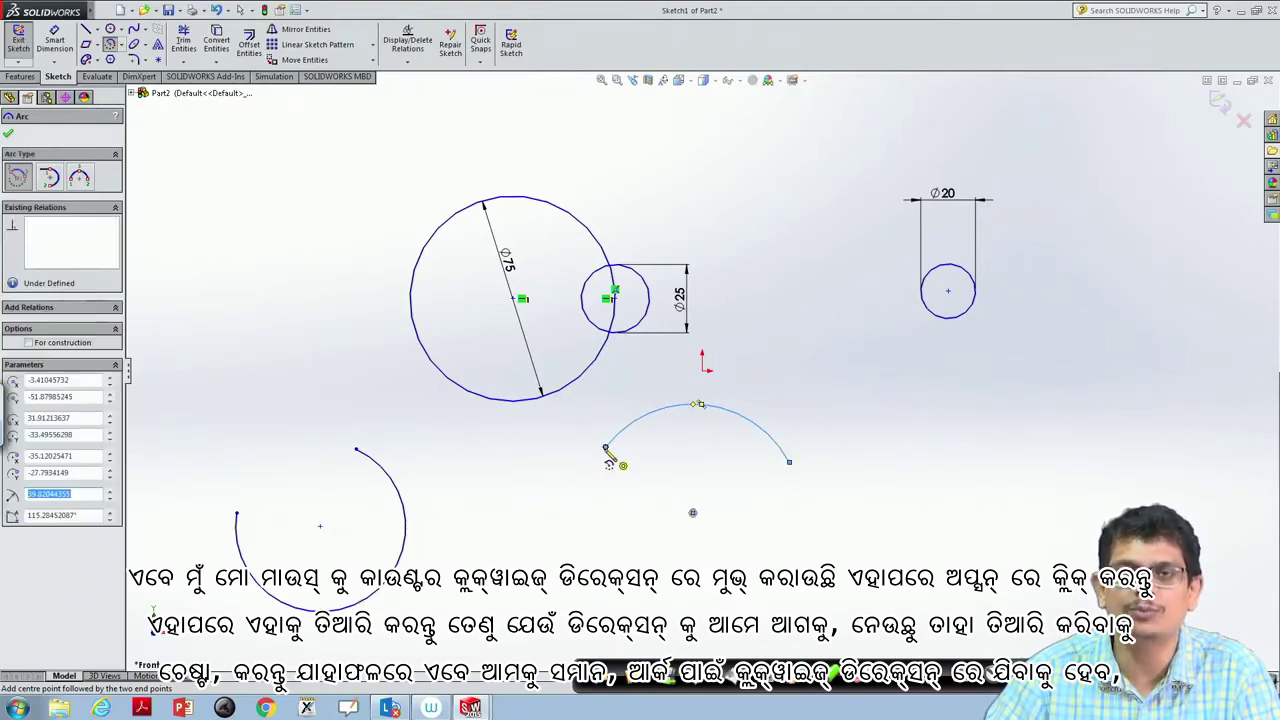
pyautogui.press('Escape')
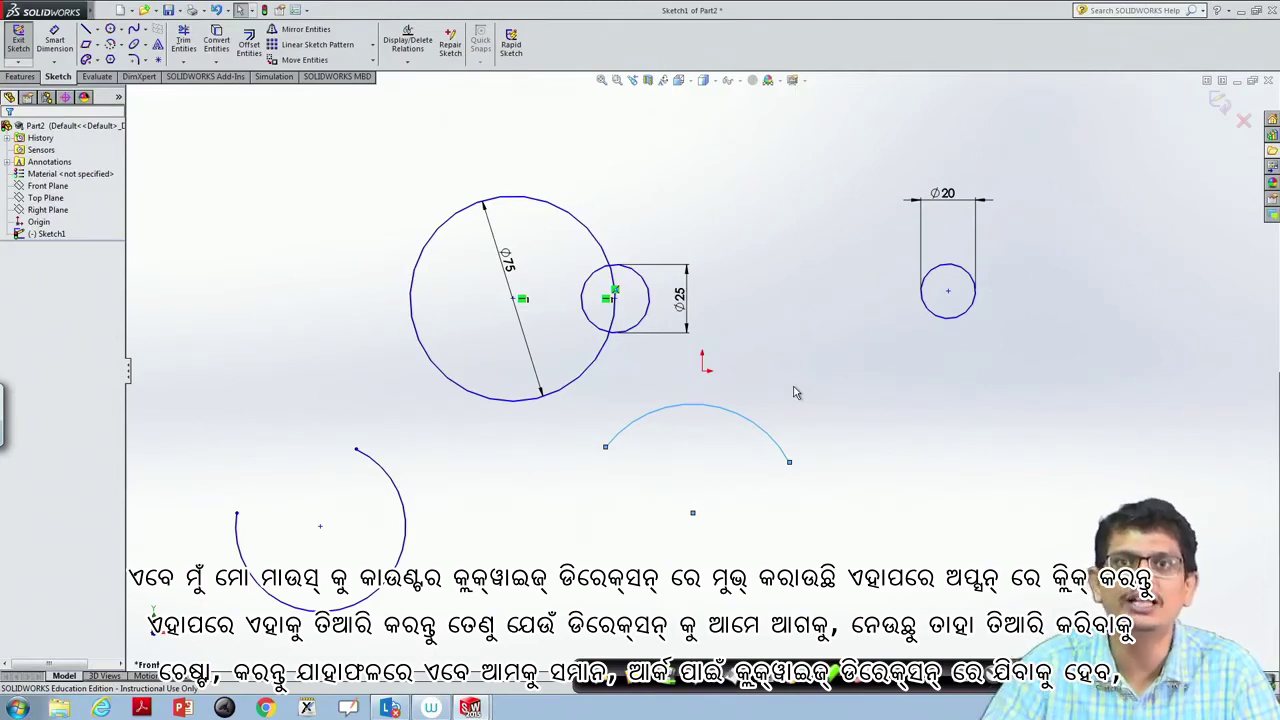
# Start a third centre-point arc on the right, placing its centre and start point
pyautogui.click(121, 47)
pyautogui.click(140, 57)
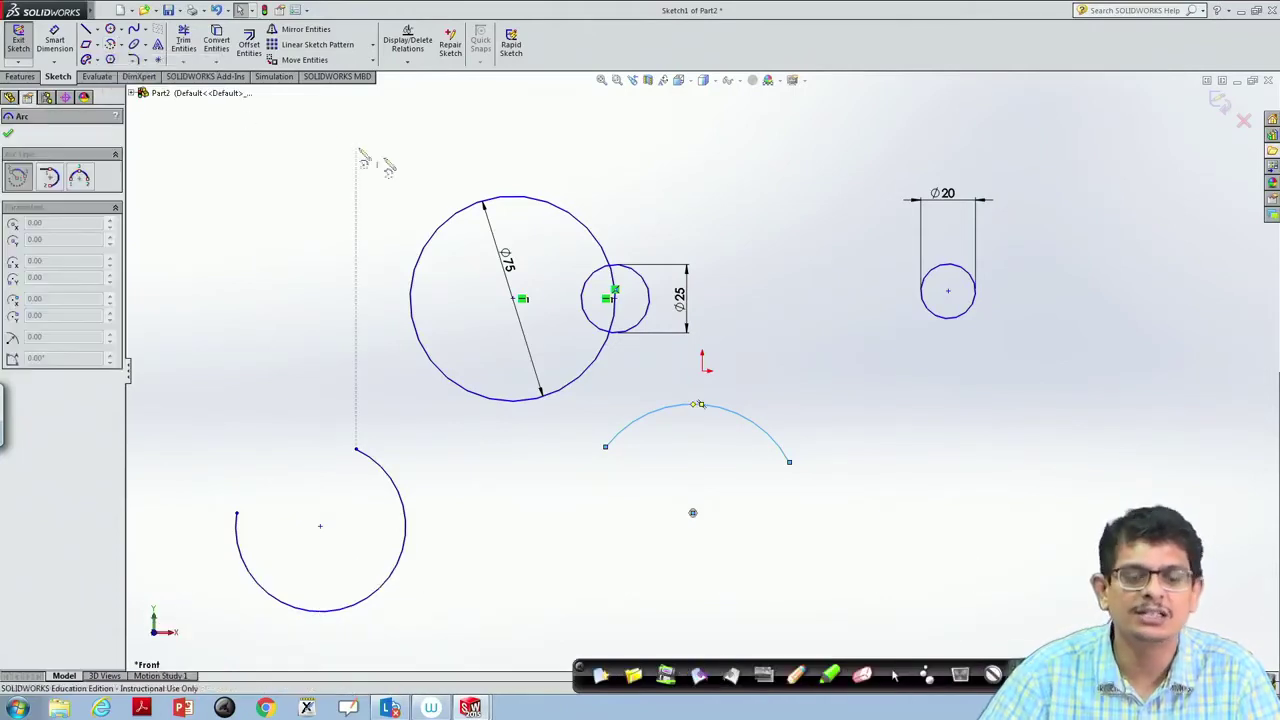
pyautogui.click(919, 427)
pyautogui.click(978, 372)
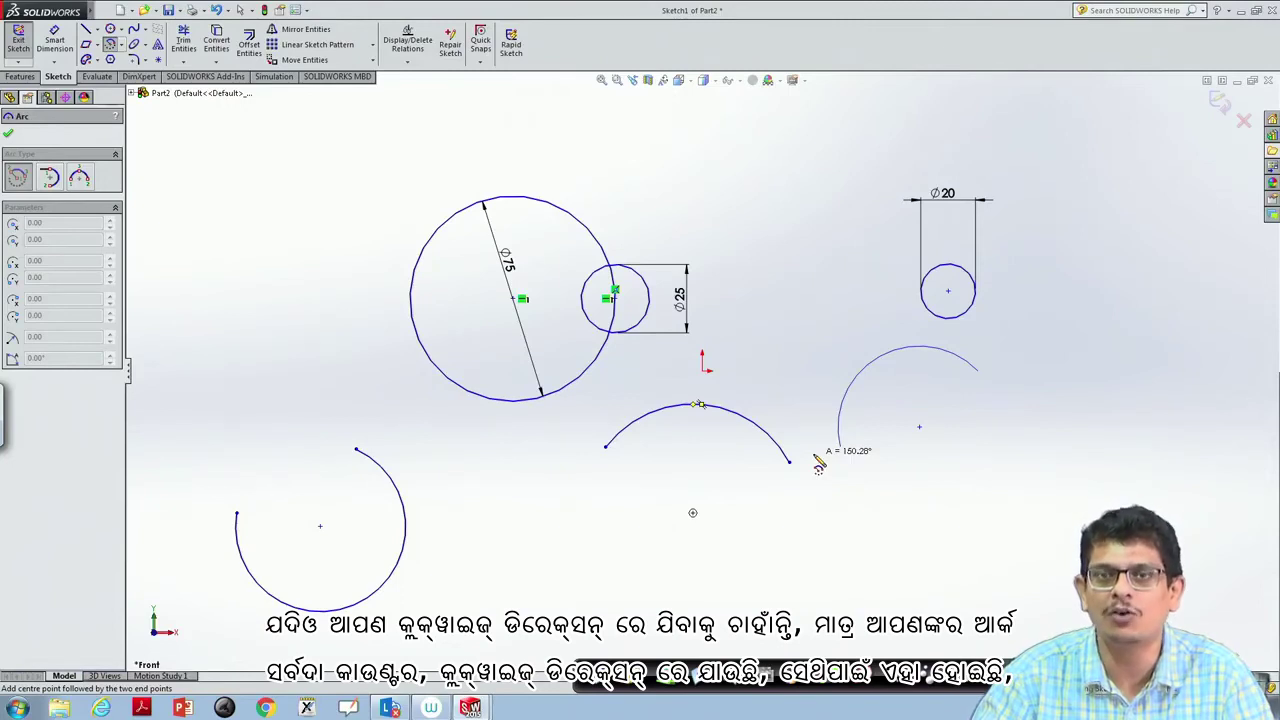
# Finish the right-hand arc and dimension its radius as R10 mm
pyautogui.click(845, 392)
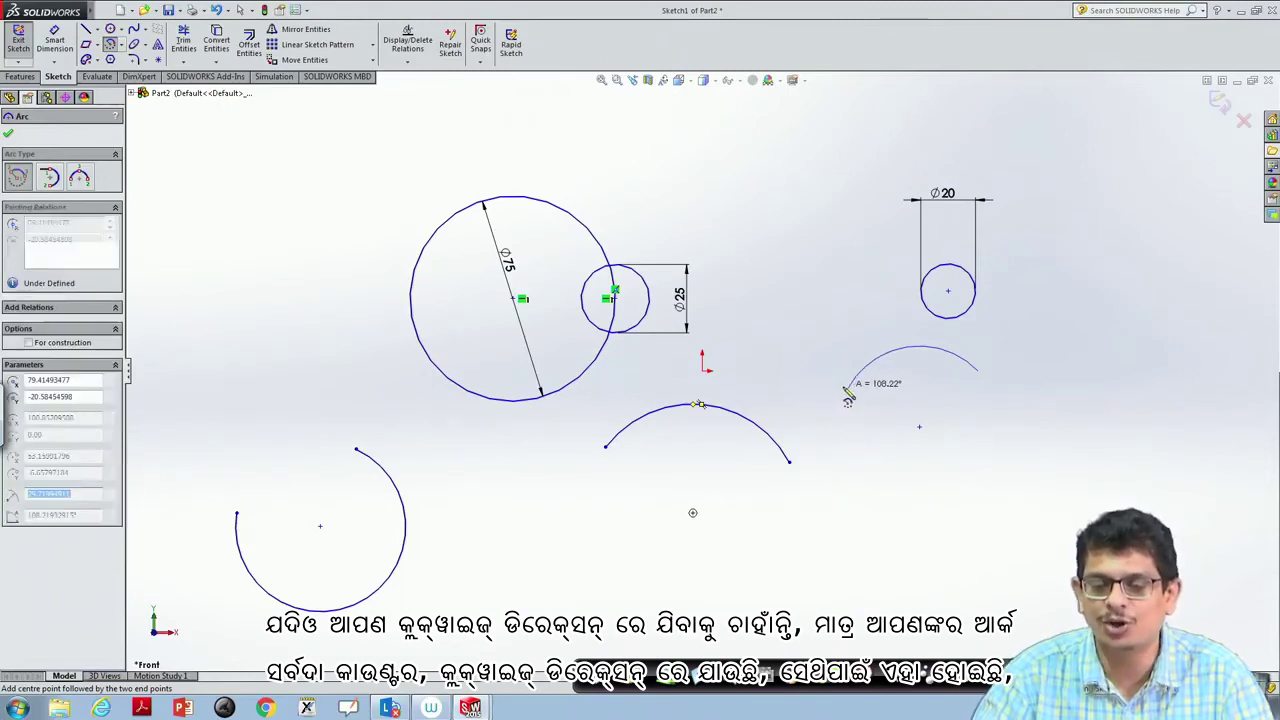
pyautogui.press('Escape')
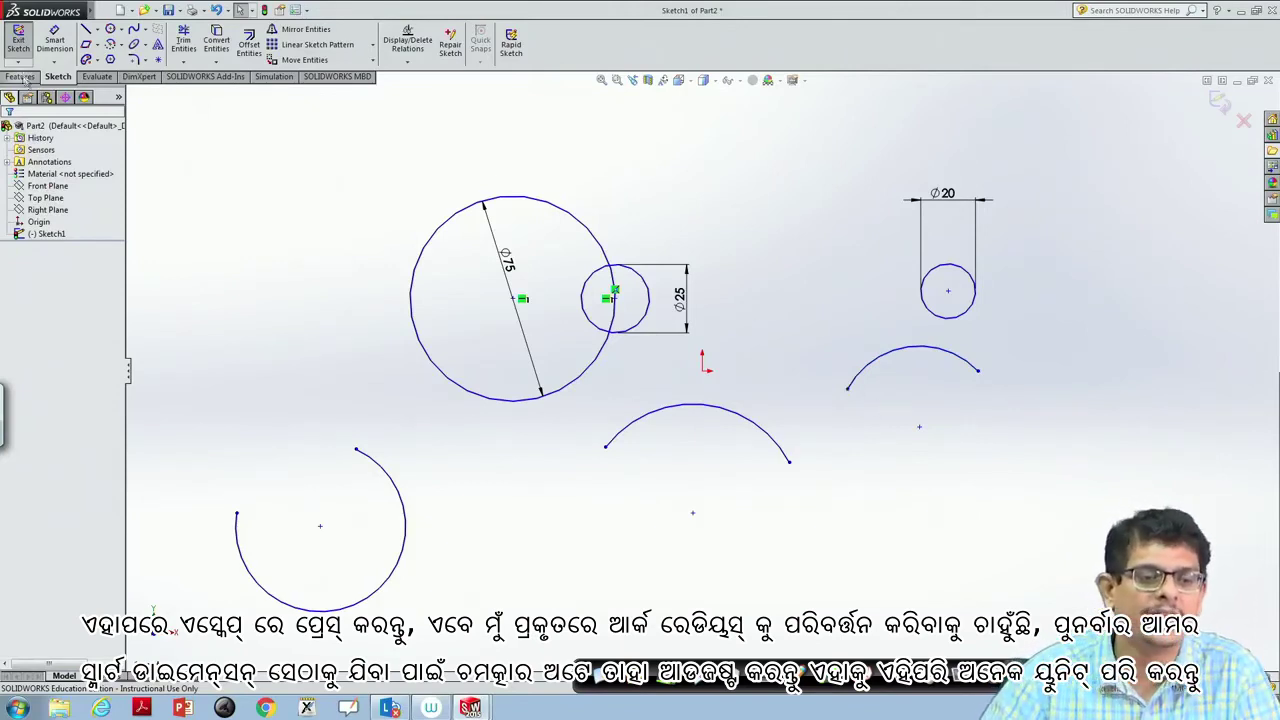
pyautogui.click(54, 40)
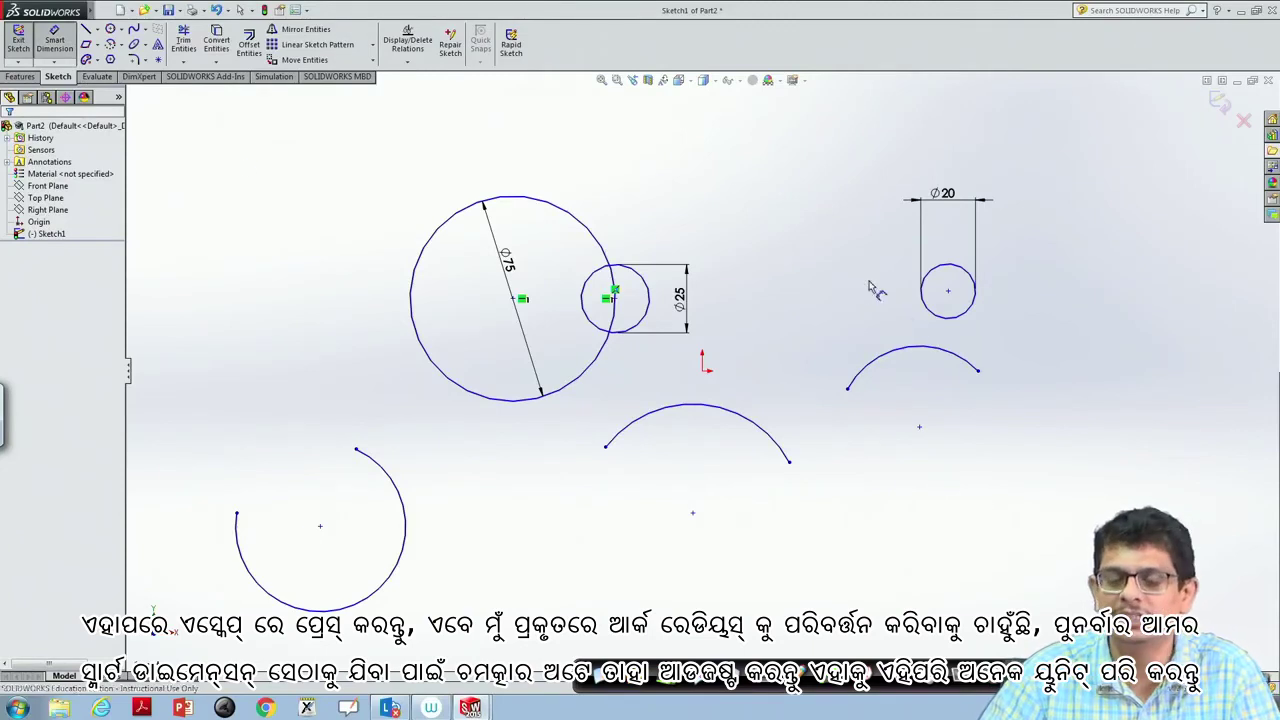
pyautogui.click(915, 347)
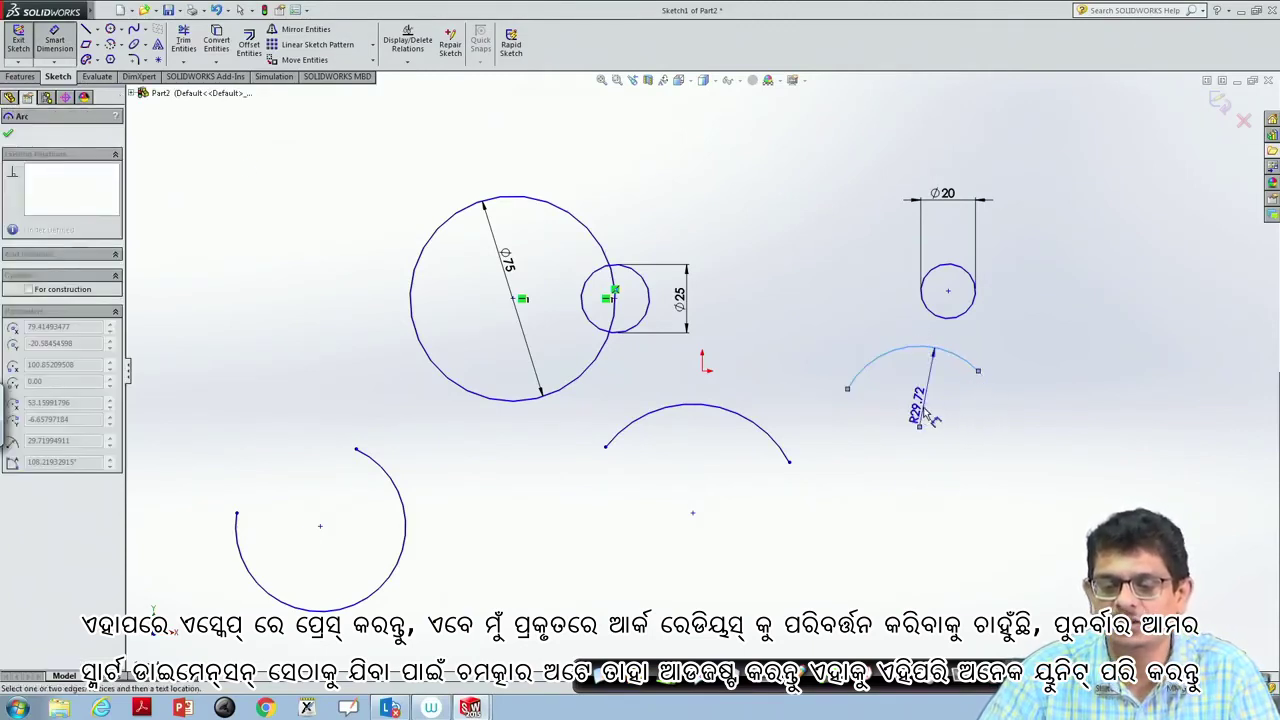
pyautogui.click(930, 405)
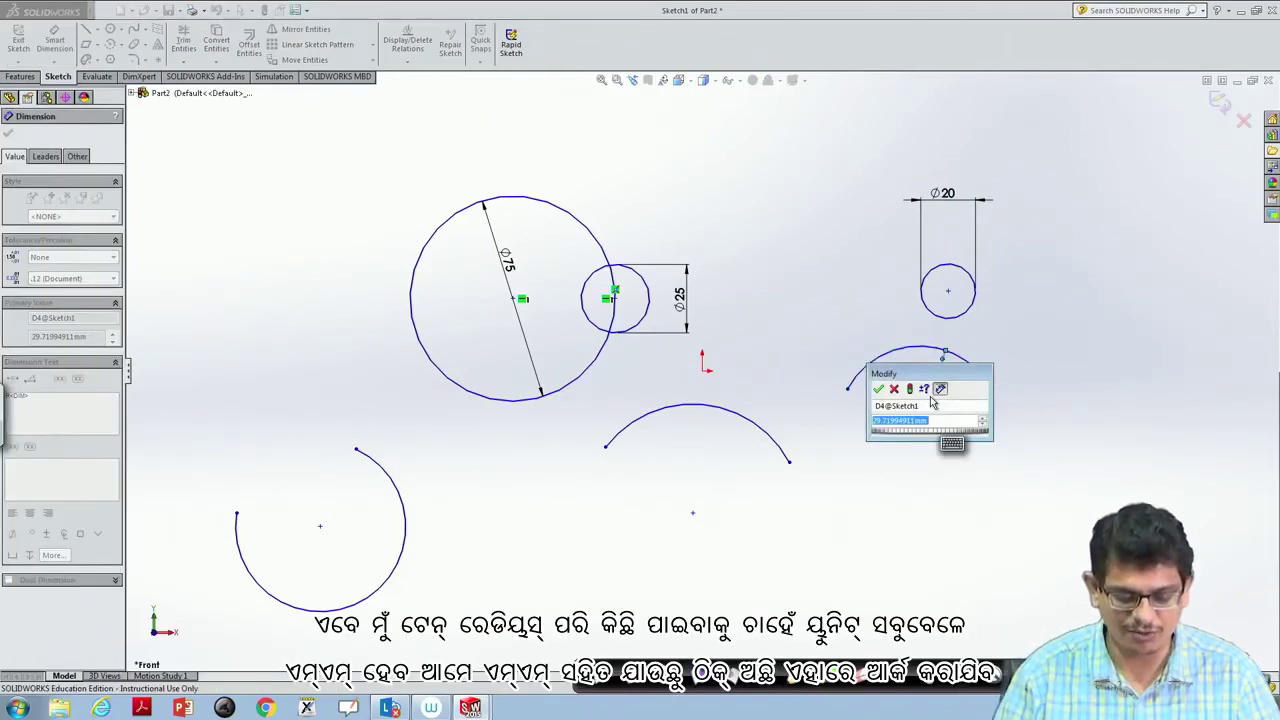
pyautogui.write('10')
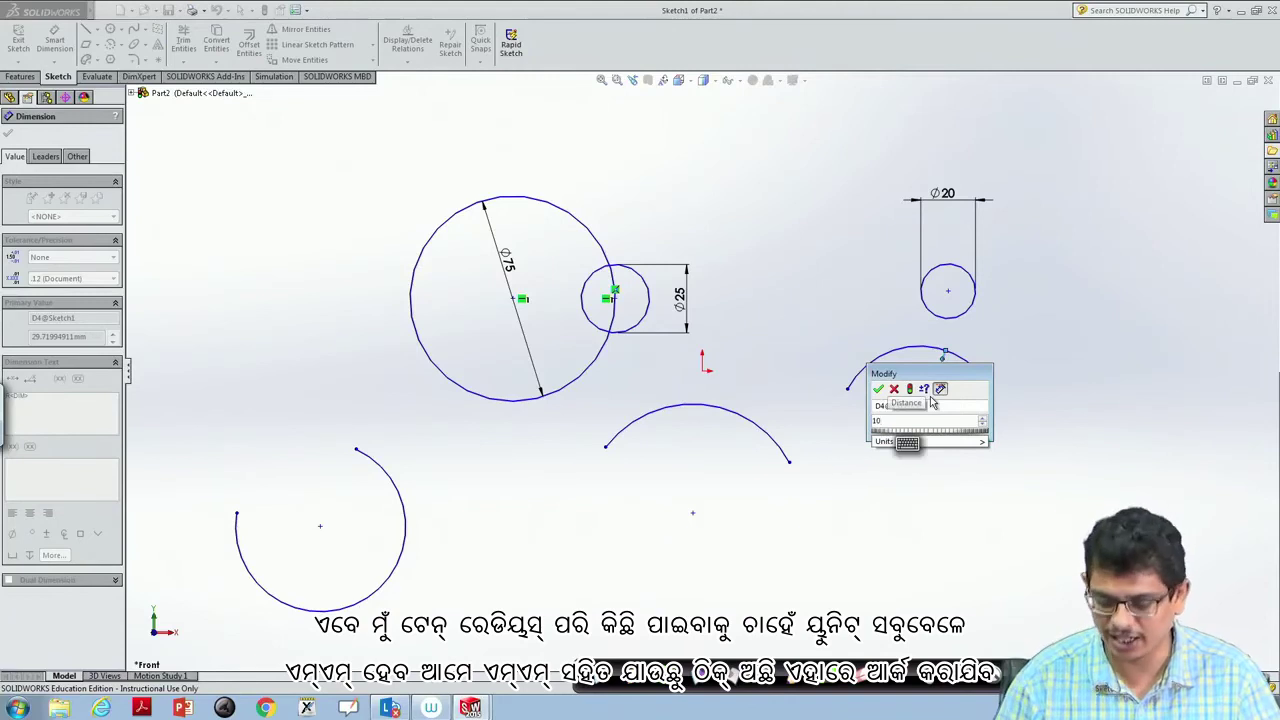
pyautogui.click(978, 441)
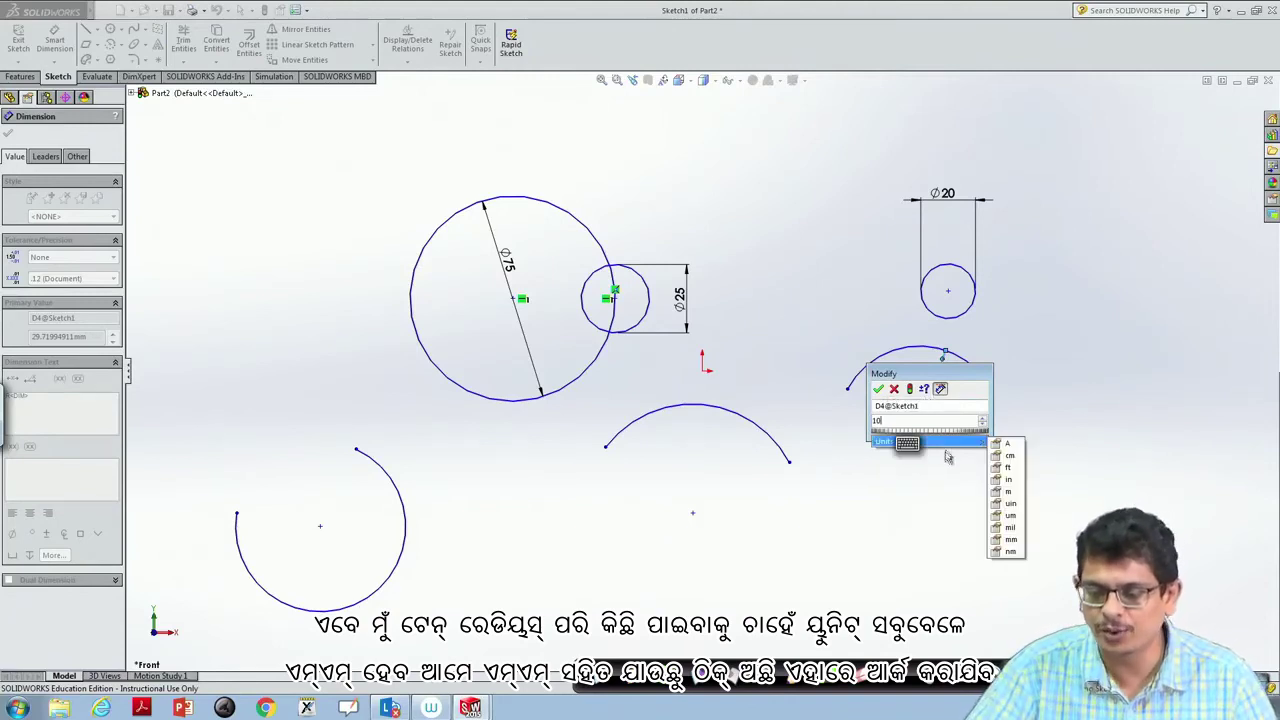
pyautogui.click(1013, 541)
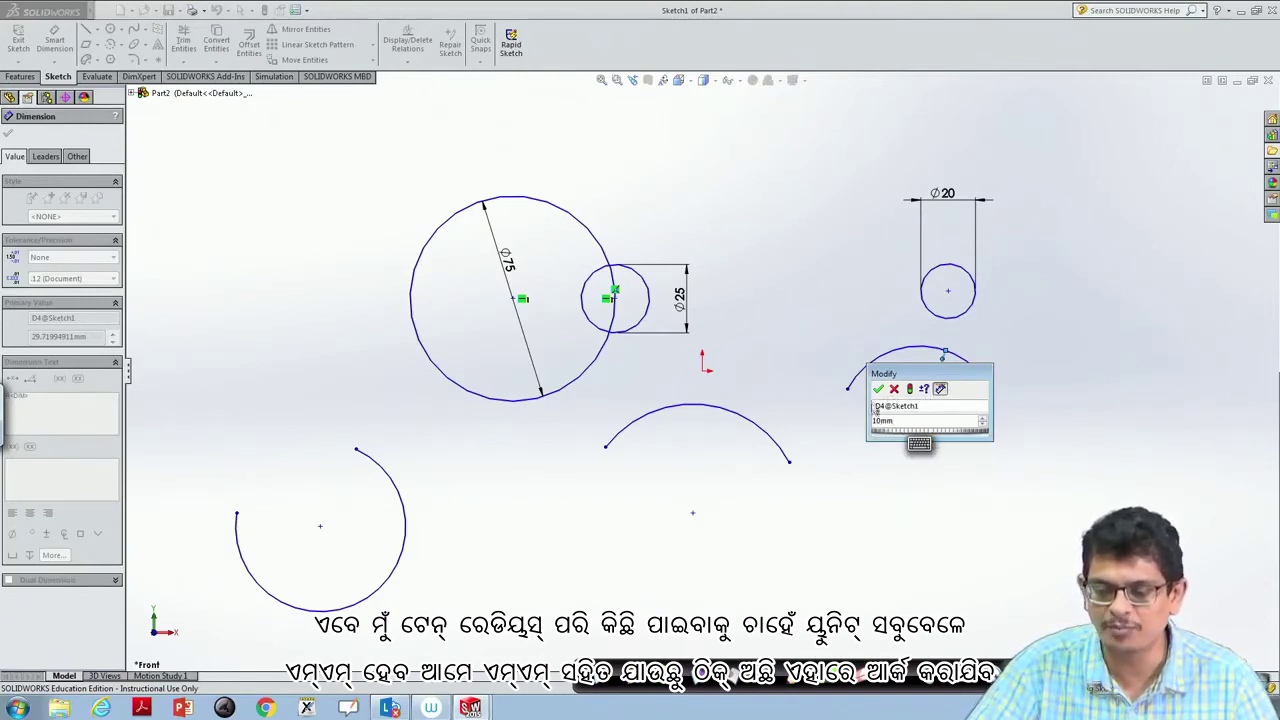
pyautogui.click(878, 389)
pyautogui.press('Escape')
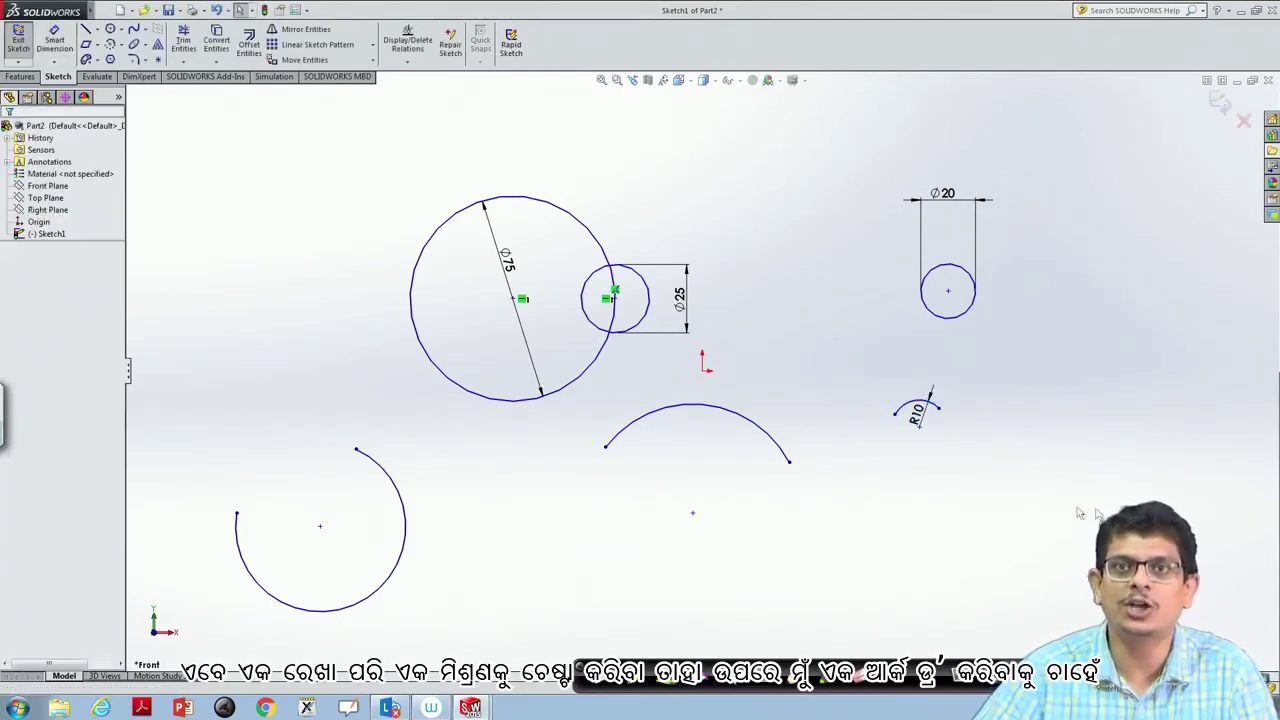
# Draw a horizontal line at the lower right of the sketch
pyautogui.click(98, 31)
pyautogui.click(110, 40)
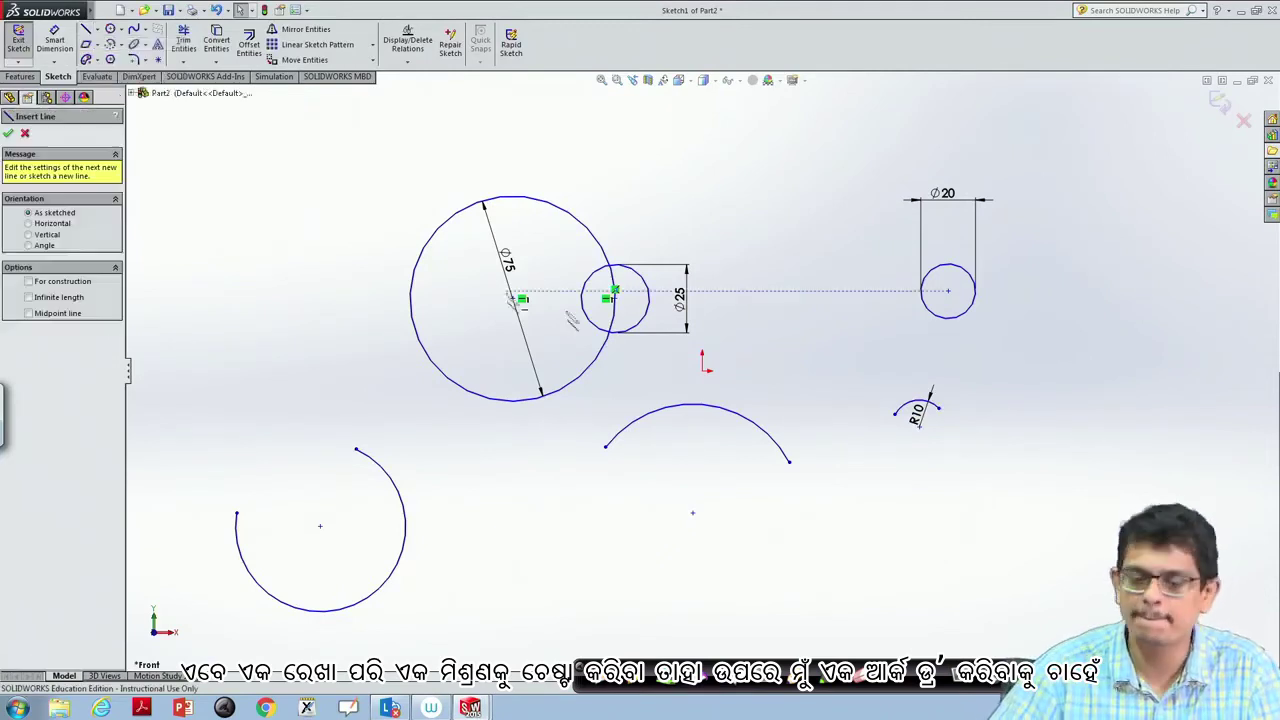
pyautogui.click(912, 526)
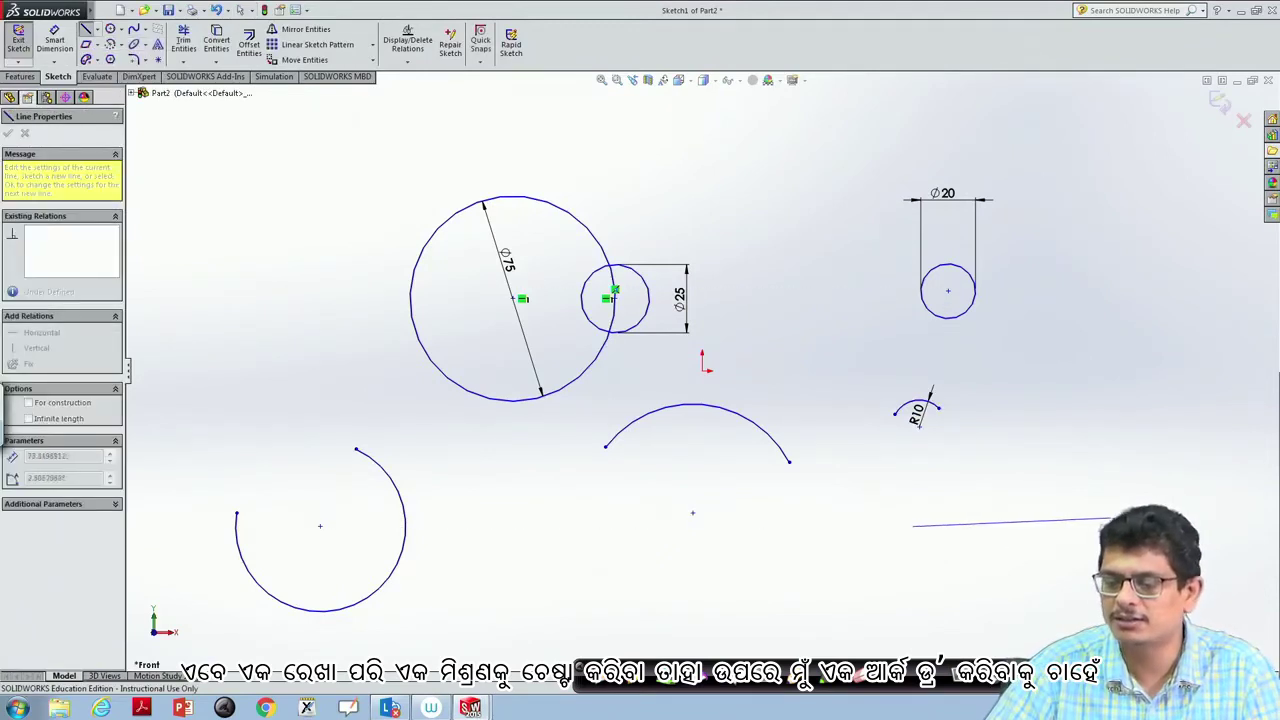
pyautogui.click(1150, 527)
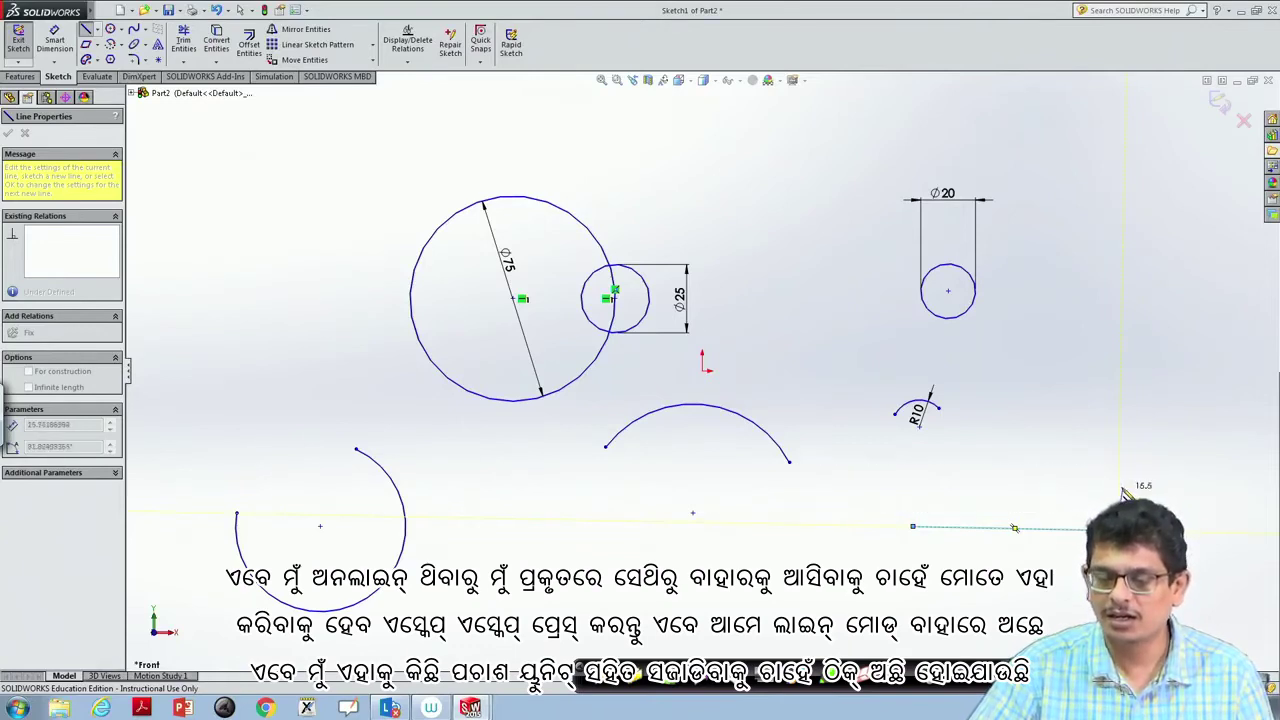
pyautogui.click(1128, 528)
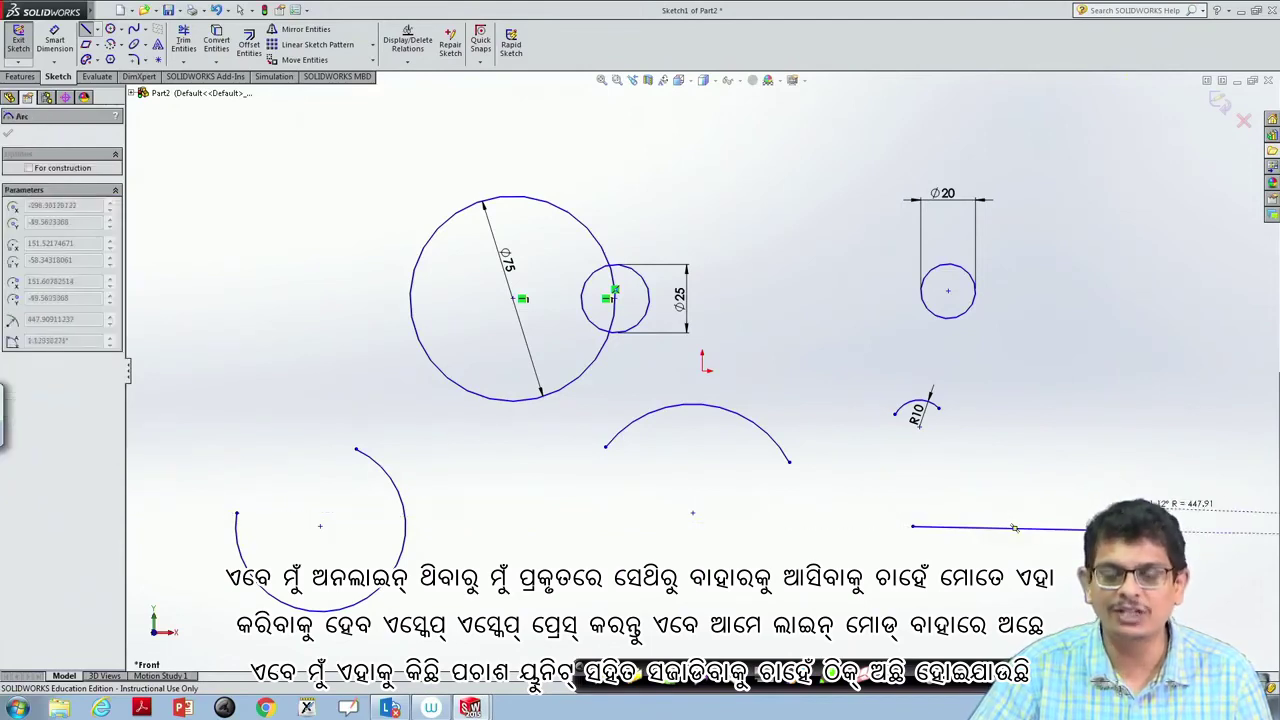
pyautogui.press('Escape')
pyautogui.press('Escape')
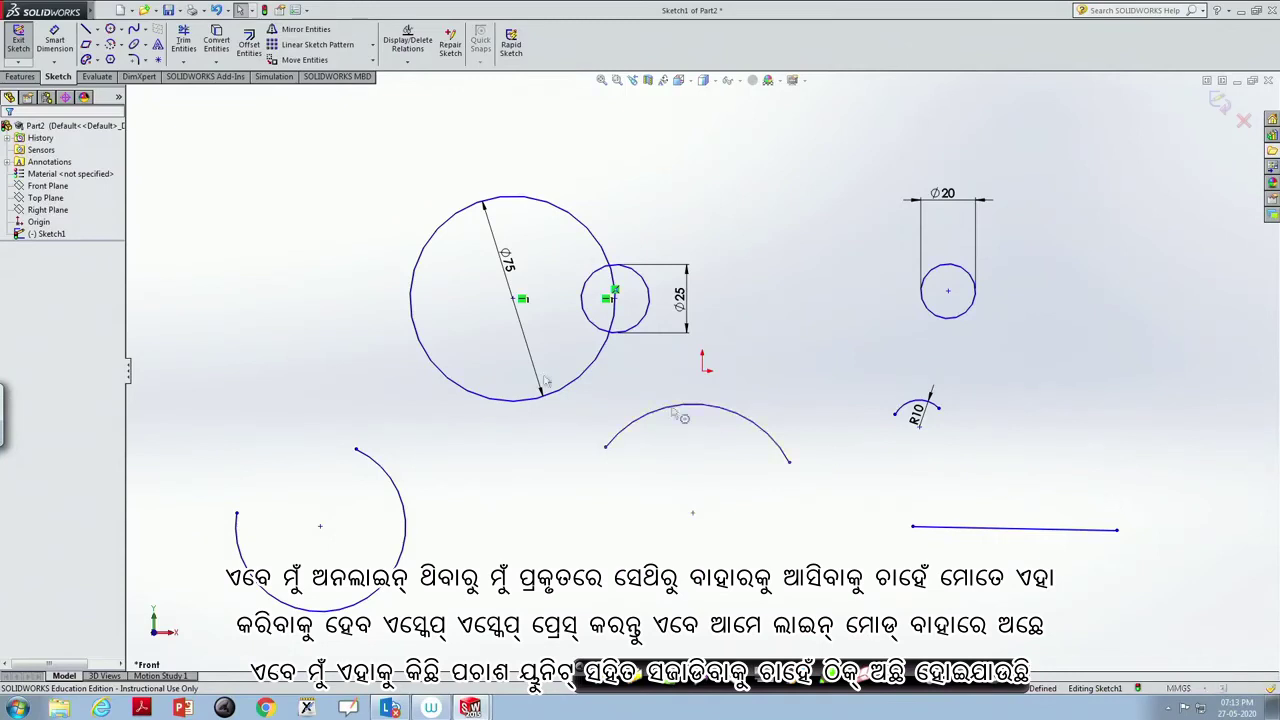
# Dimension the horizontal line's length as 50
pyautogui.click(54, 44)
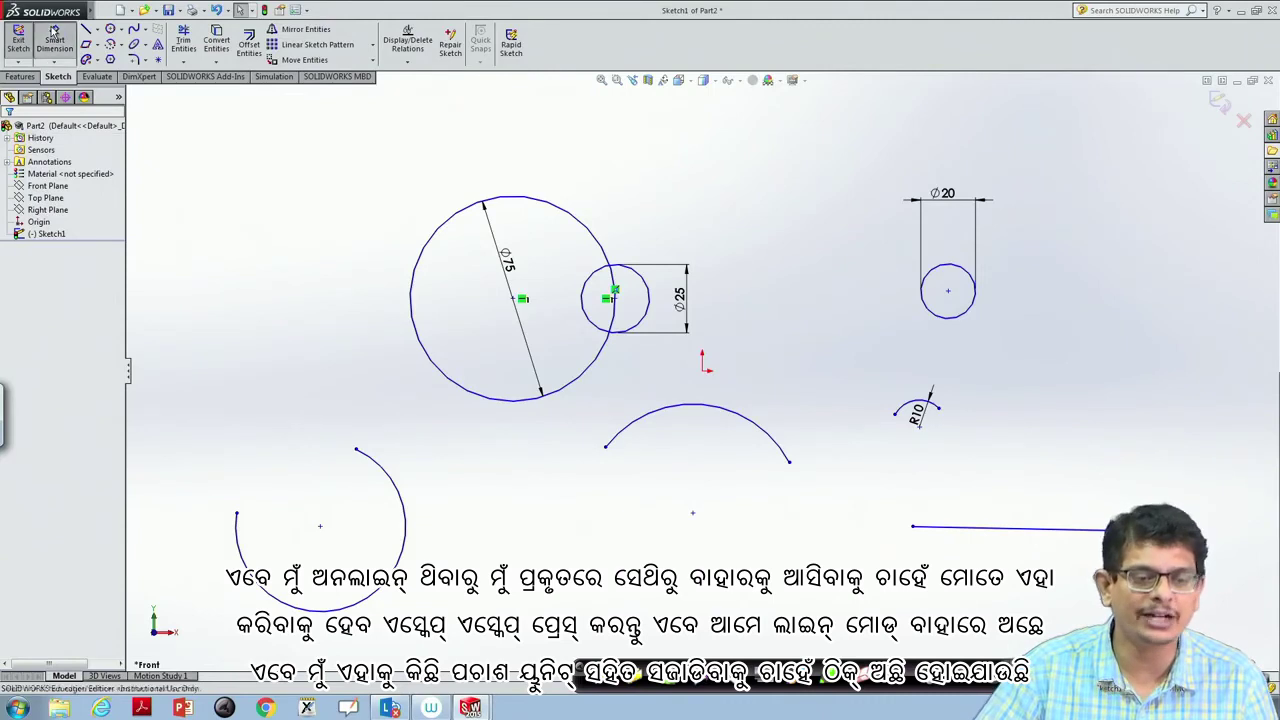
pyautogui.click(1015, 527)
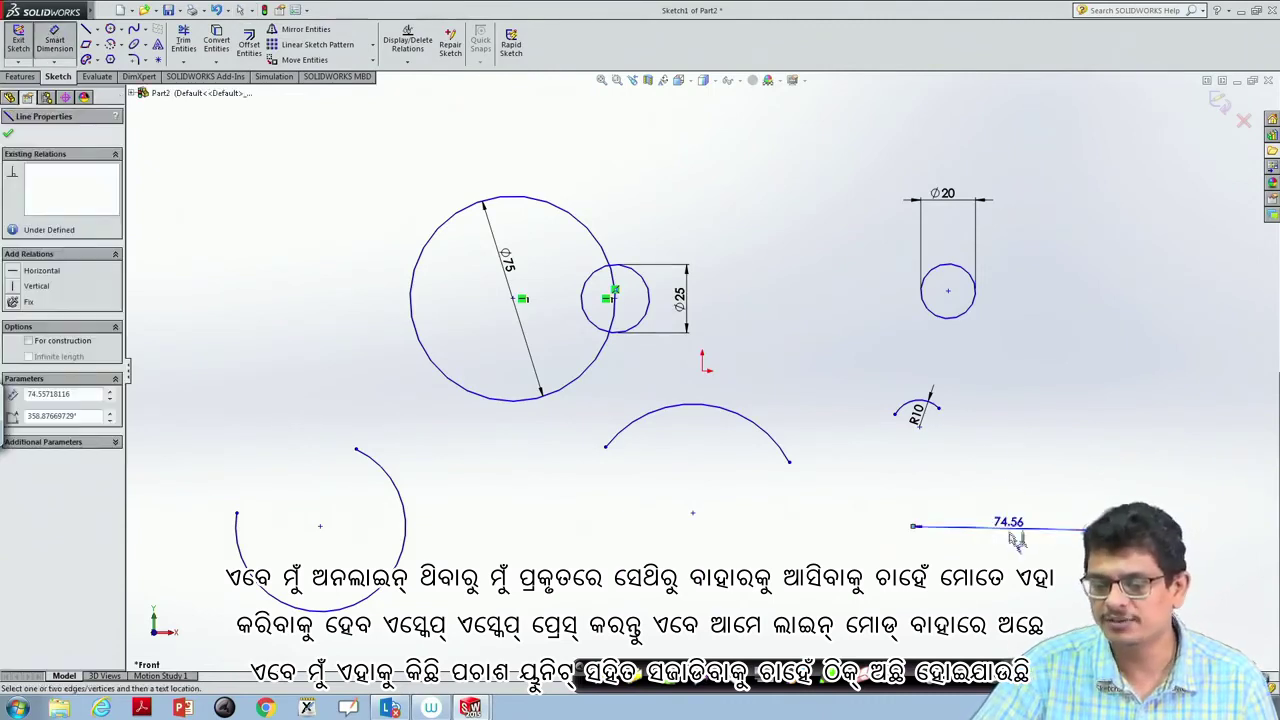
pyautogui.click(1013, 562)
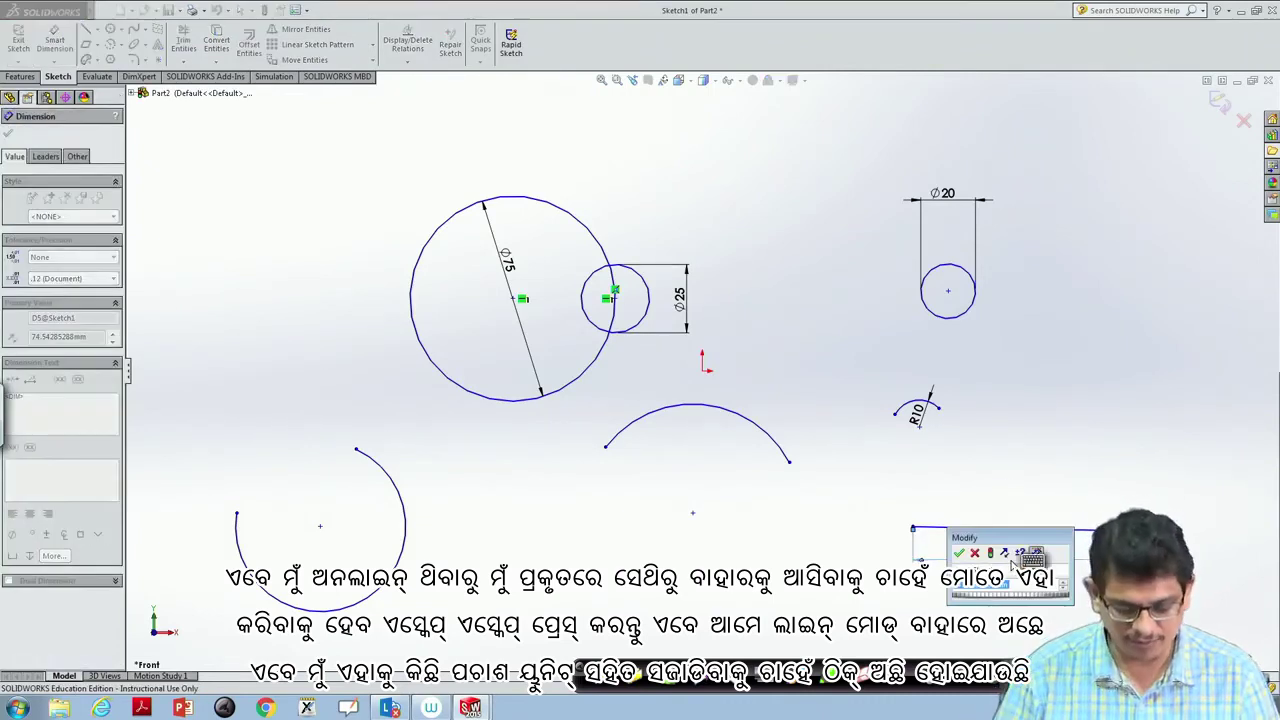
pyautogui.write('50')
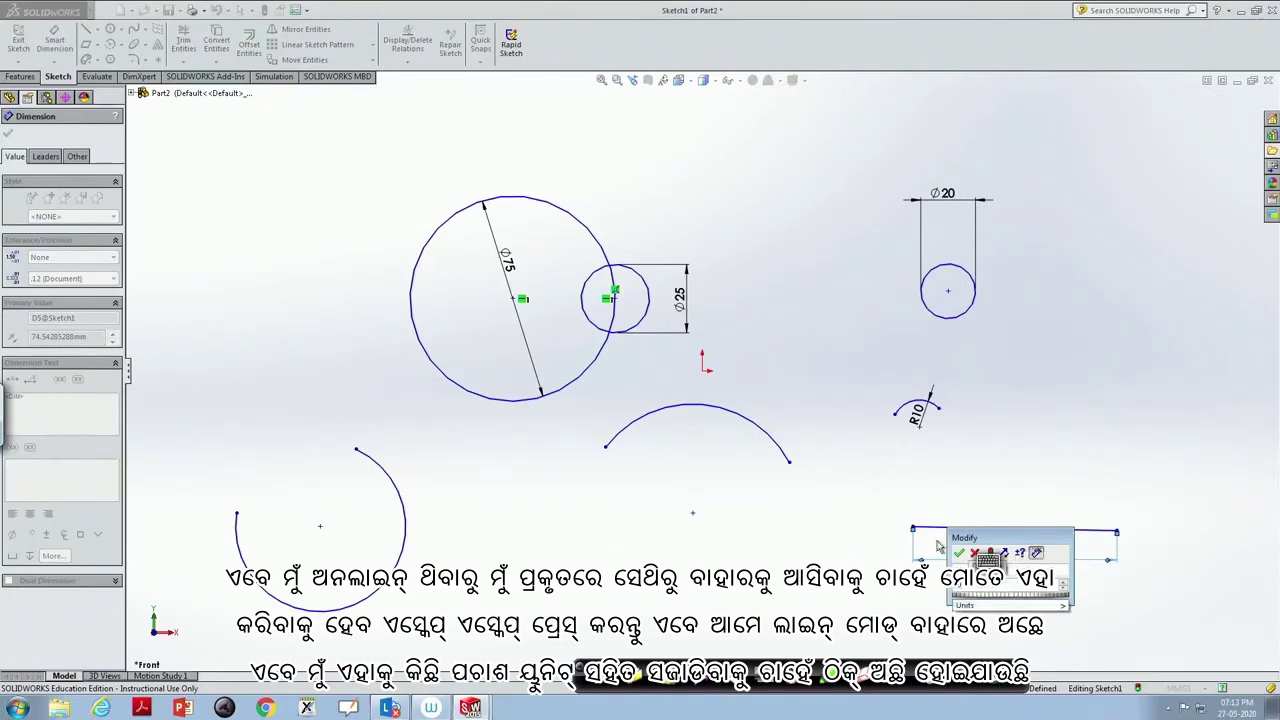
pyautogui.click(960, 553)
pyautogui.press('Escape')
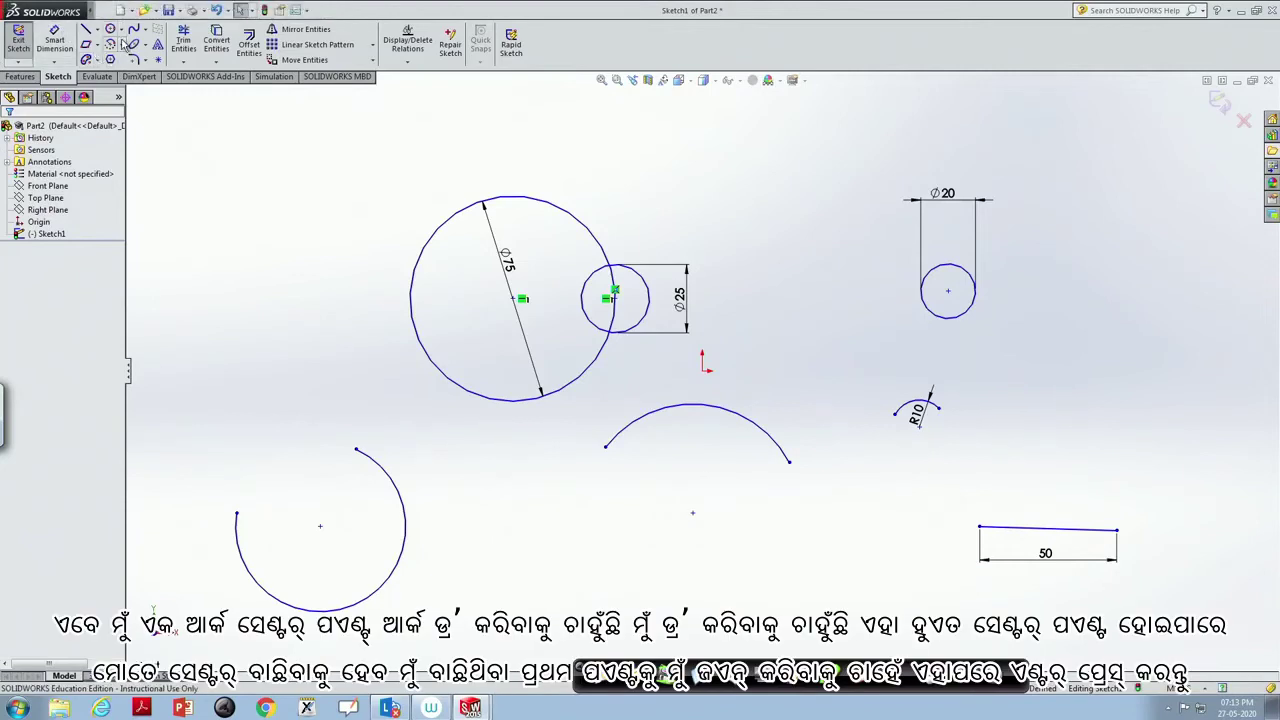
# Draw a 180° centre-point arc from the 50 line's midpoint, spanning its right to left ends
pyautogui.click(122, 45)
pyautogui.click(140, 60)
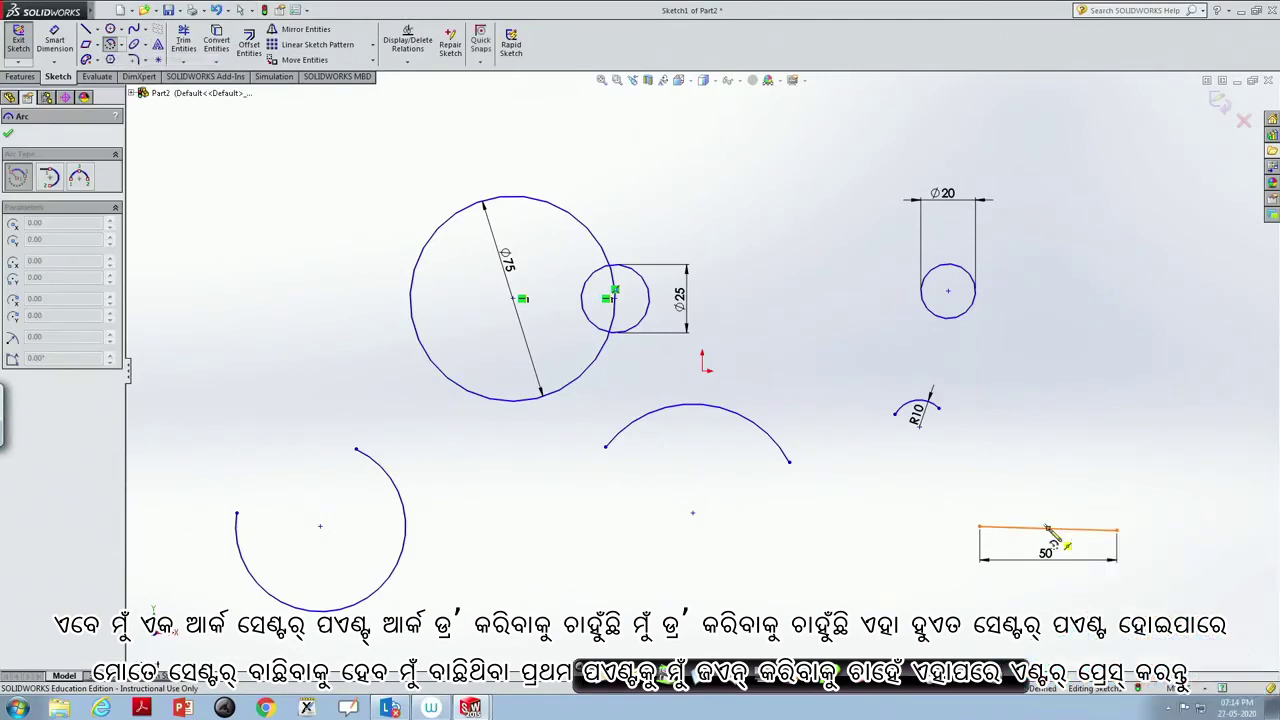
pyautogui.click(1047, 528)
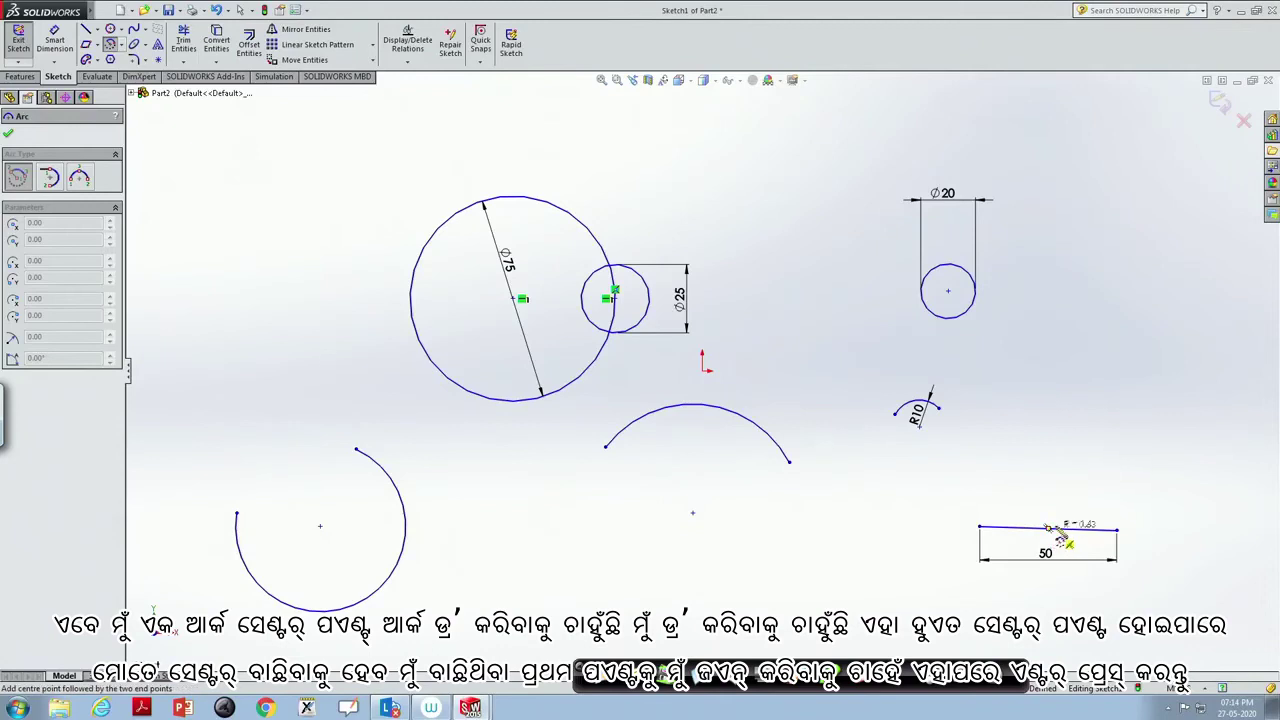
pyautogui.click(1117, 529)
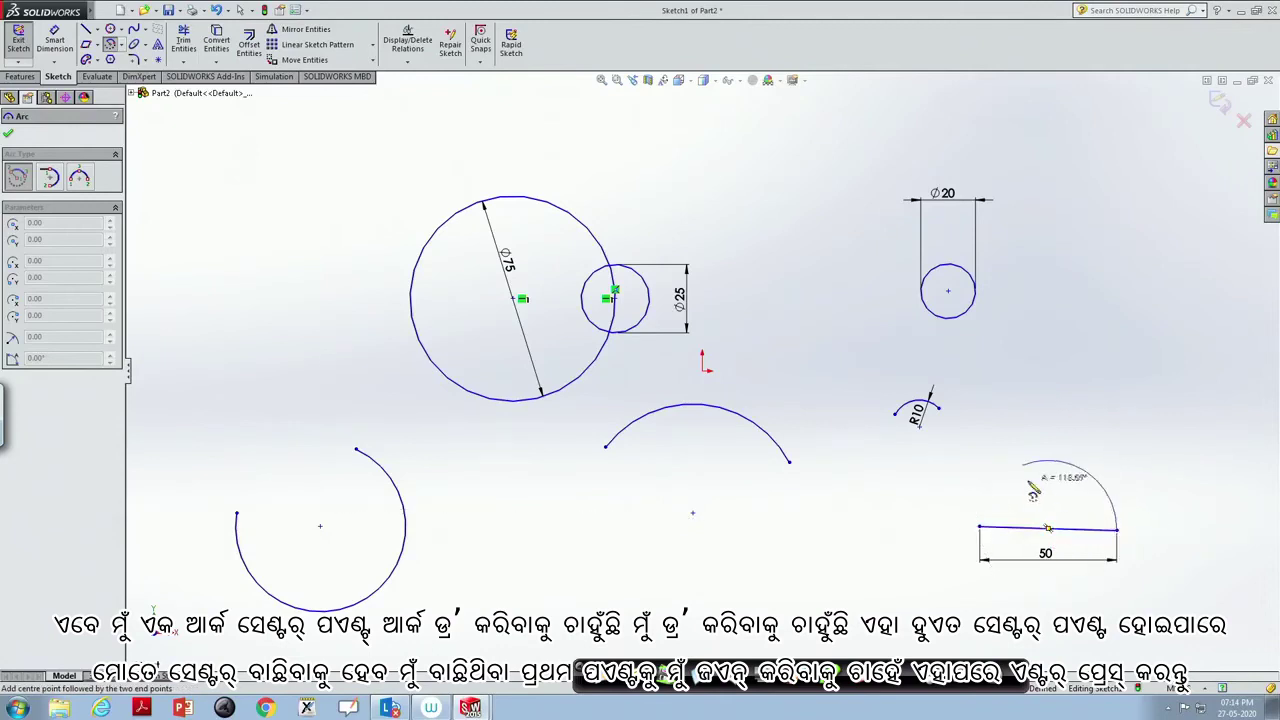
pyautogui.click(980, 529)
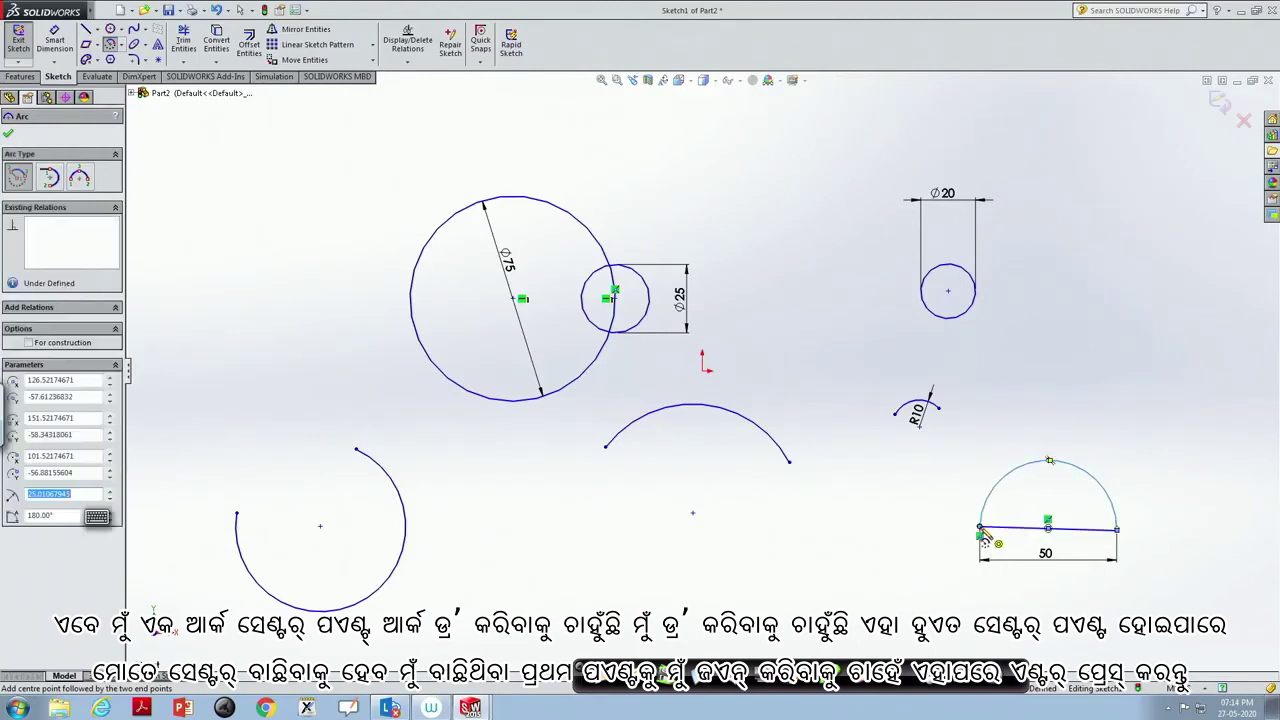
pyautogui.press('Escape')
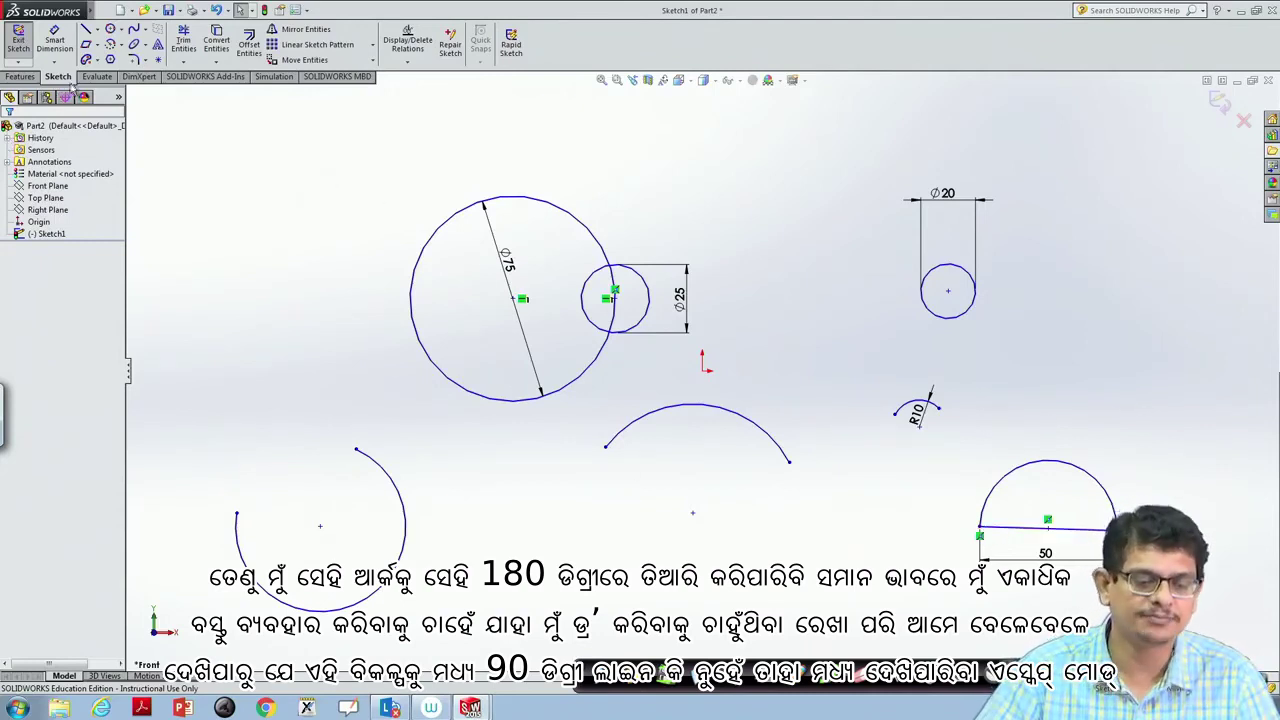
# Draw a vertical line about 77.22 long to the right of the origin
pyautogui.click(97, 35)
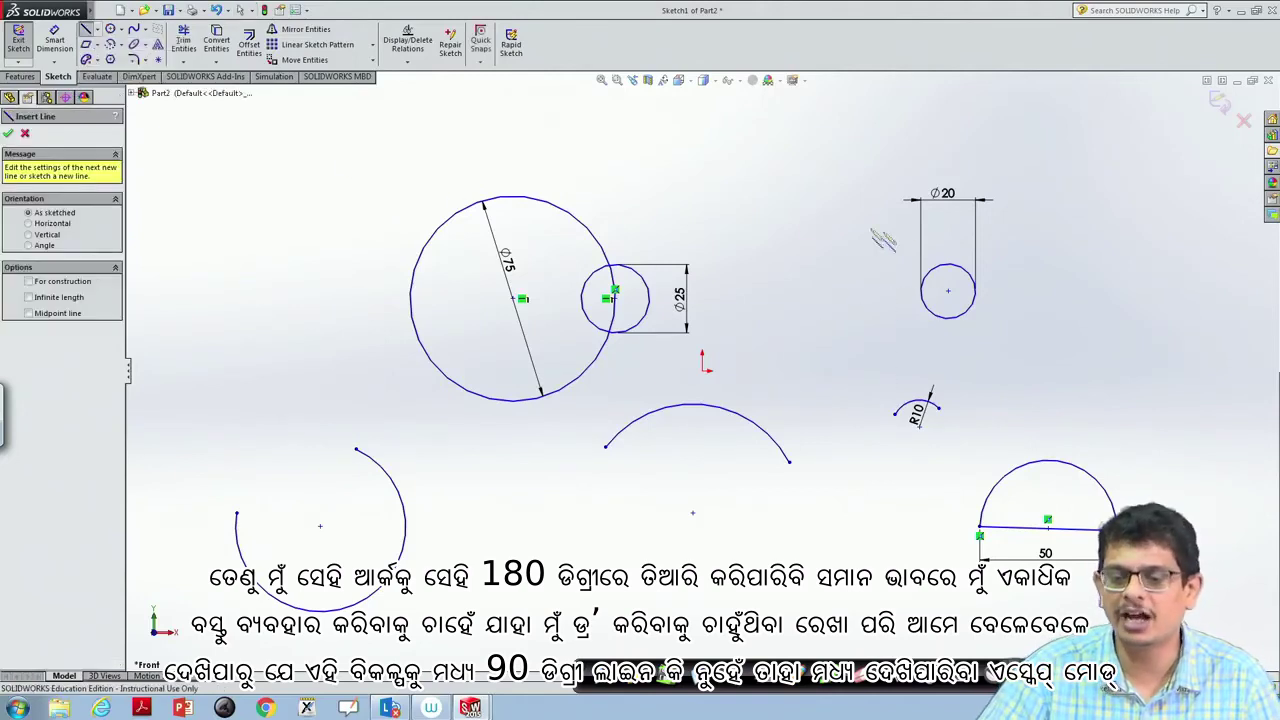
pyautogui.click(781, 147)
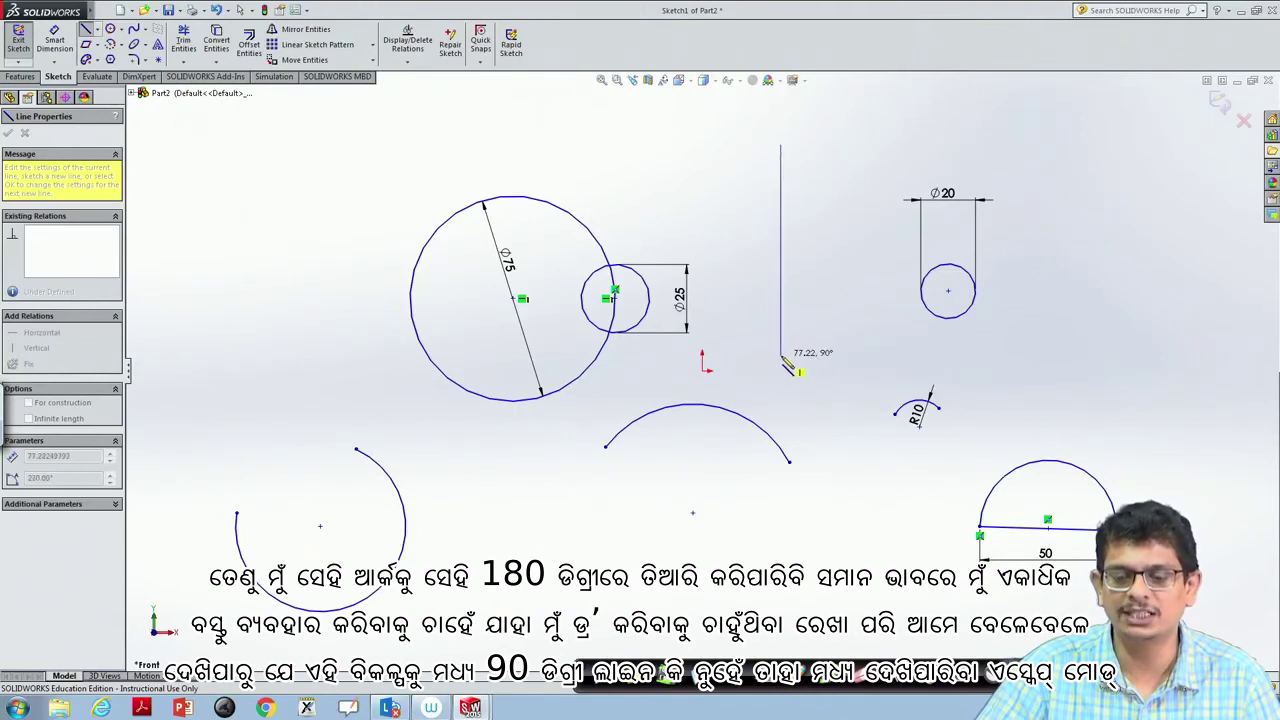
pyautogui.click(782, 358)
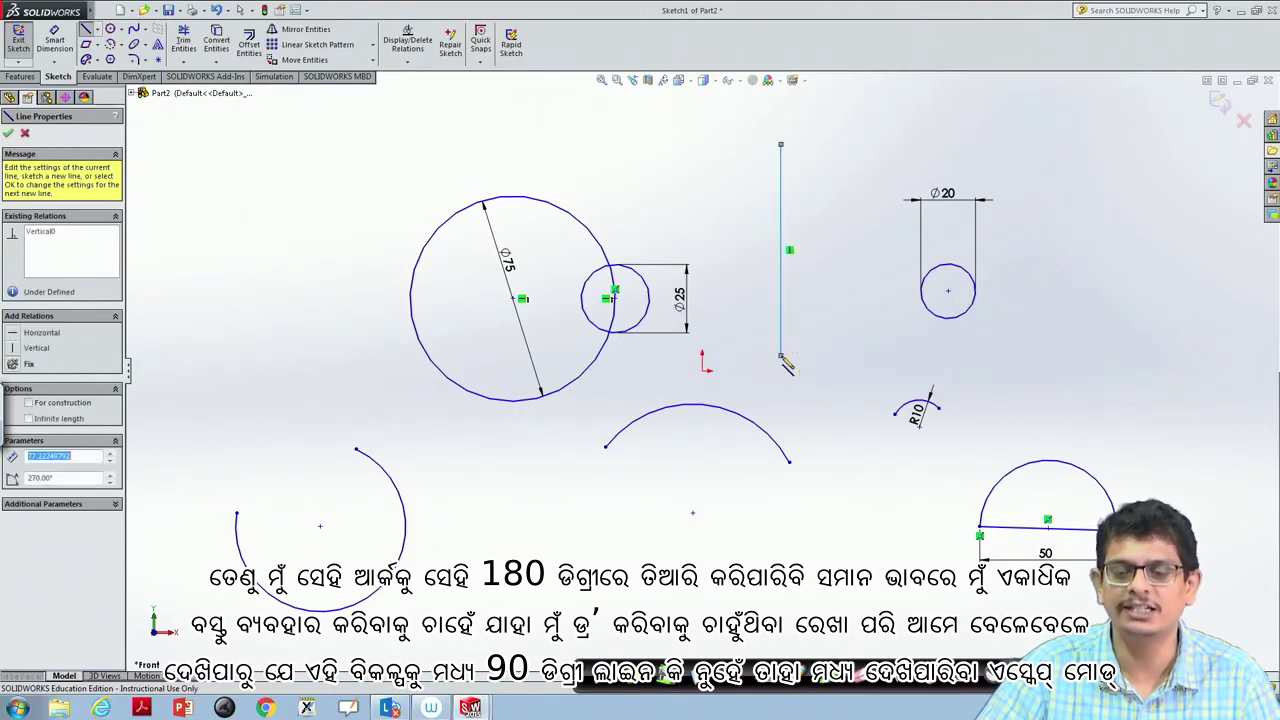
pyautogui.press('Escape')
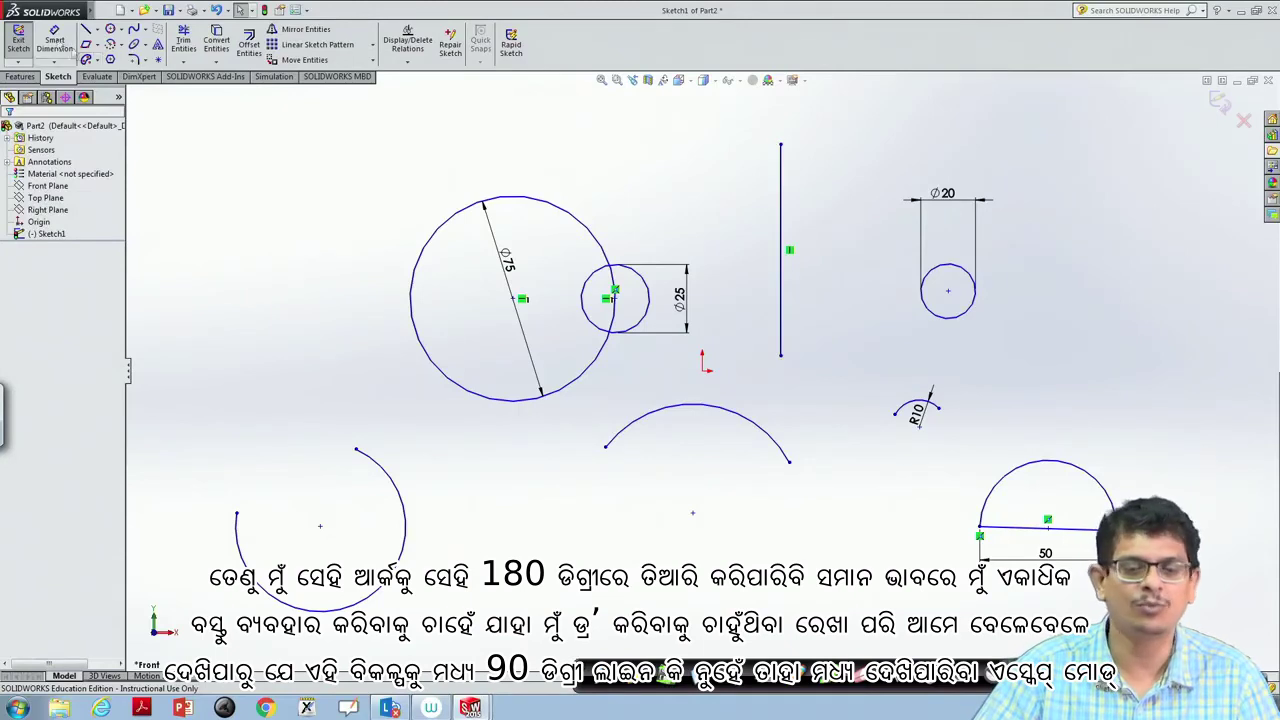
pyautogui.click(105, 10)
pyautogui.click(316, 158)
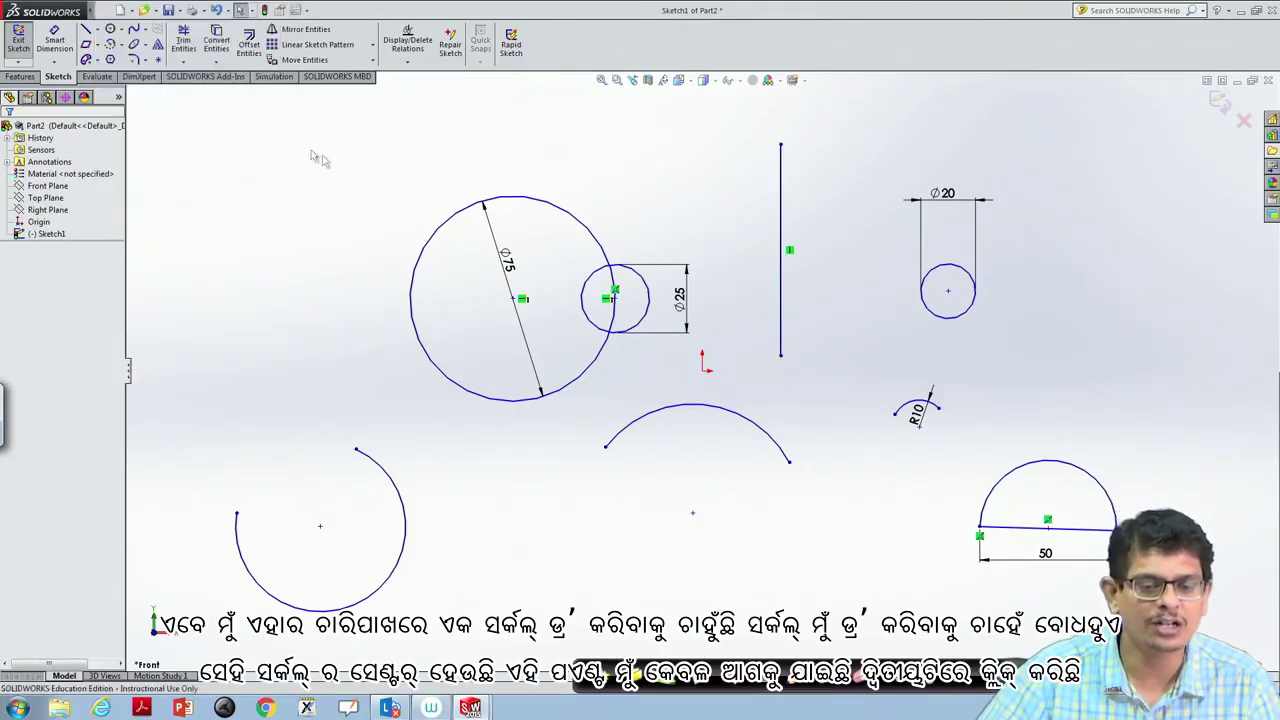
# Draw a centre-radius circle centred on the vertical line's lower endpoint
pyautogui.click(121, 29)
pyautogui.click(137, 45)
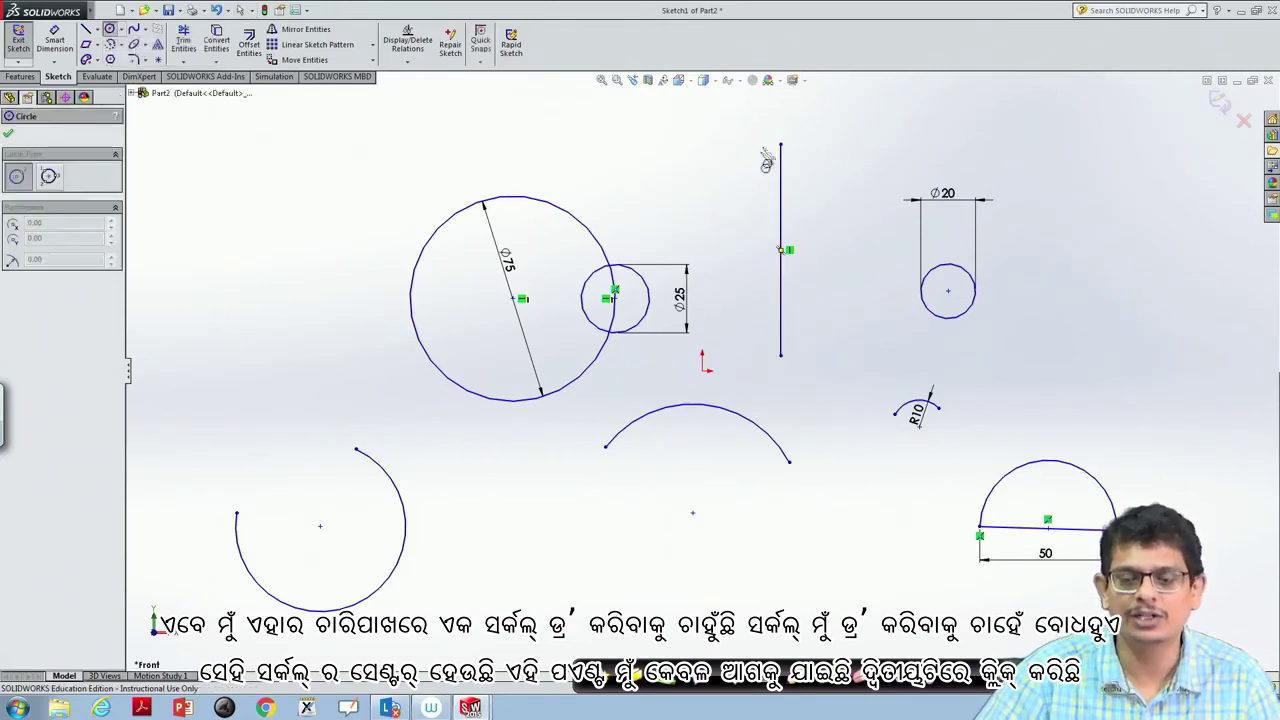
pyautogui.click(781, 355)
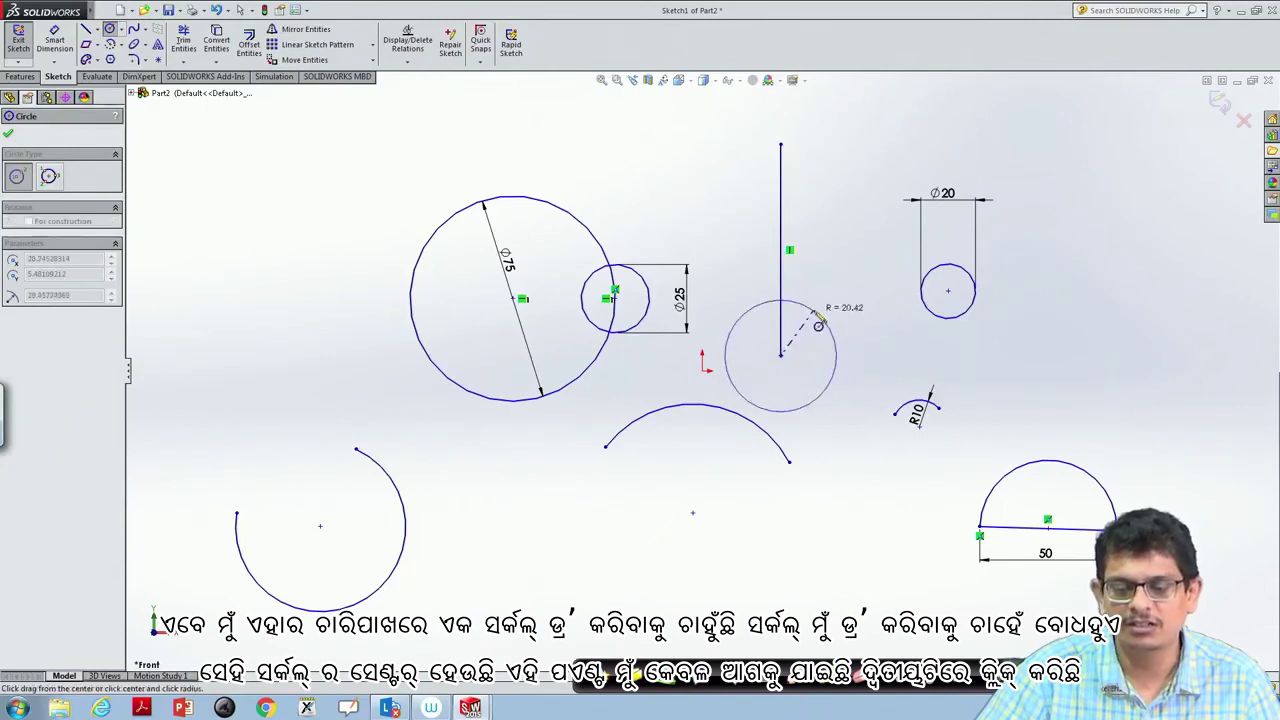
pyautogui.click(826, 314)
pyautogui.press('Escape')
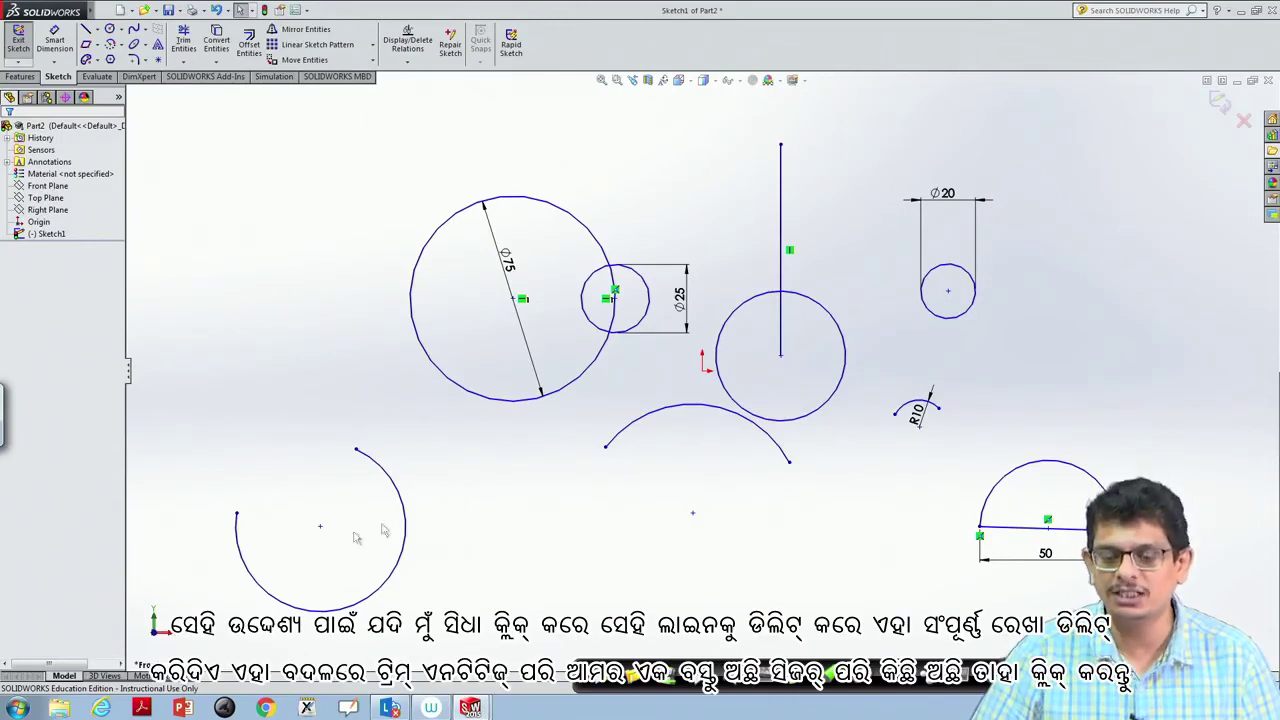
# Power-trim the part of the vertical line lying inside the circle
pyautogui.click(781, 350)
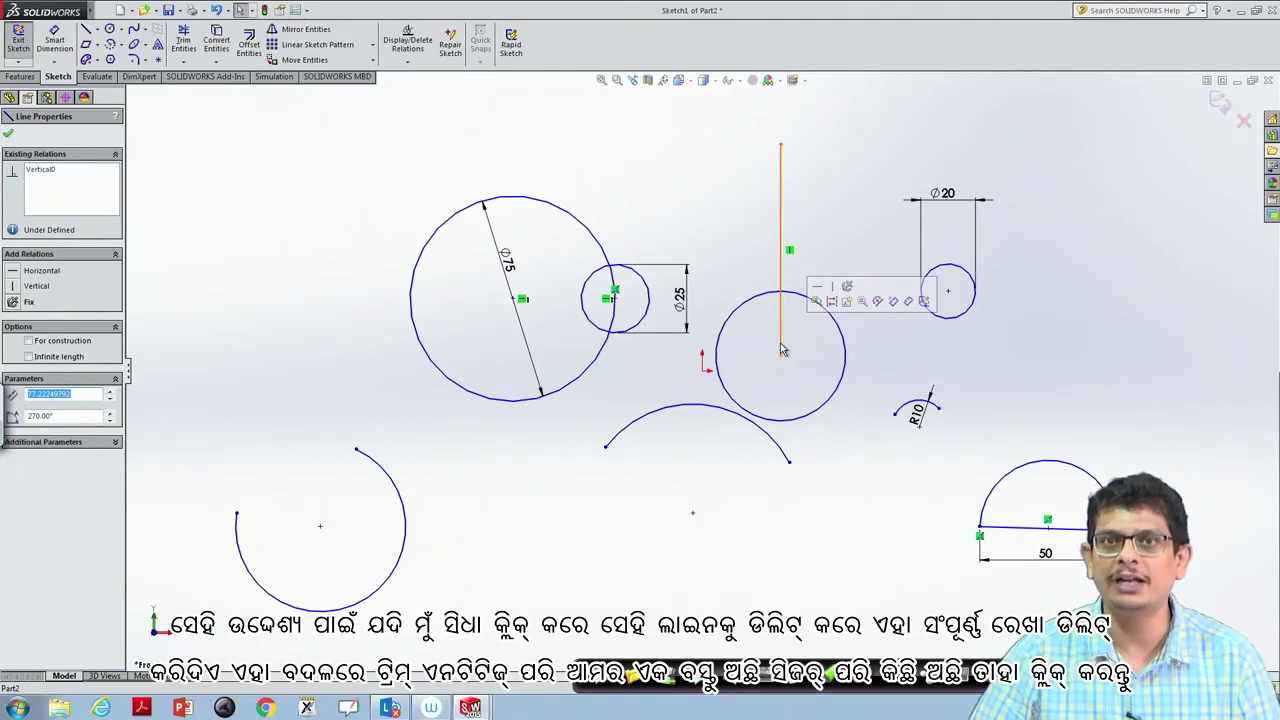
pyautogui.click(663, 366)
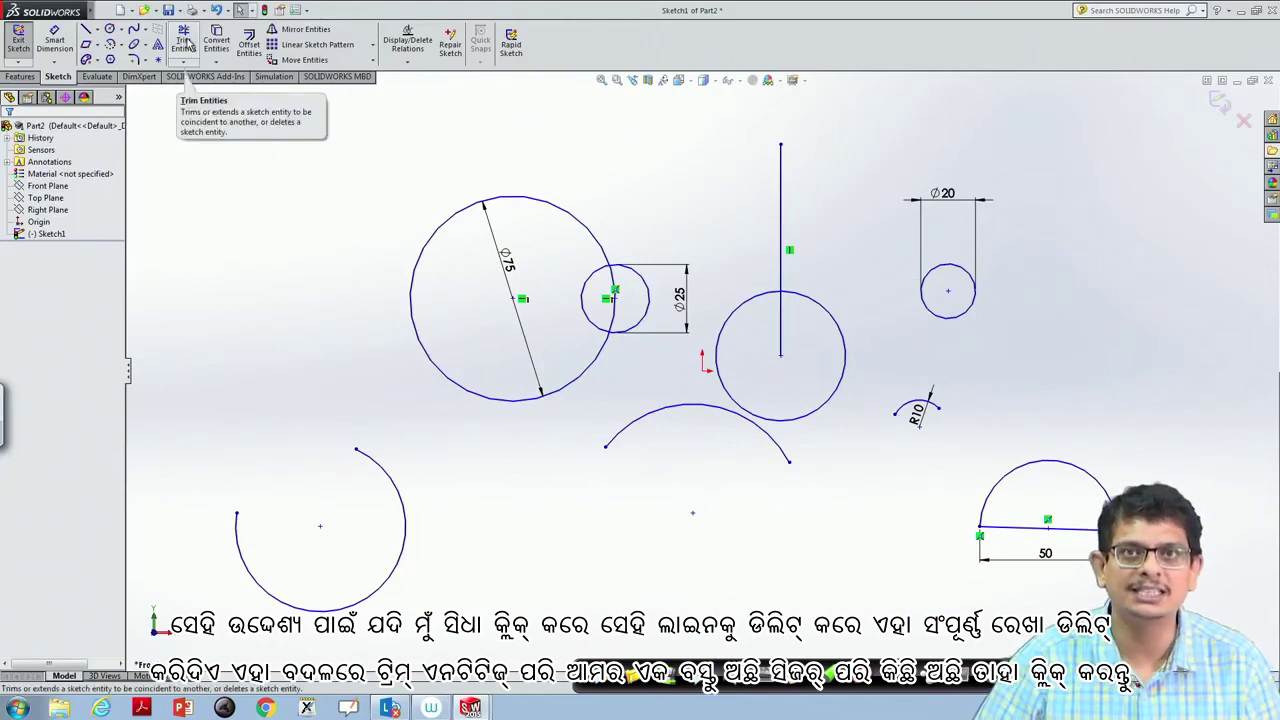
pyautogui.click(187, 42)
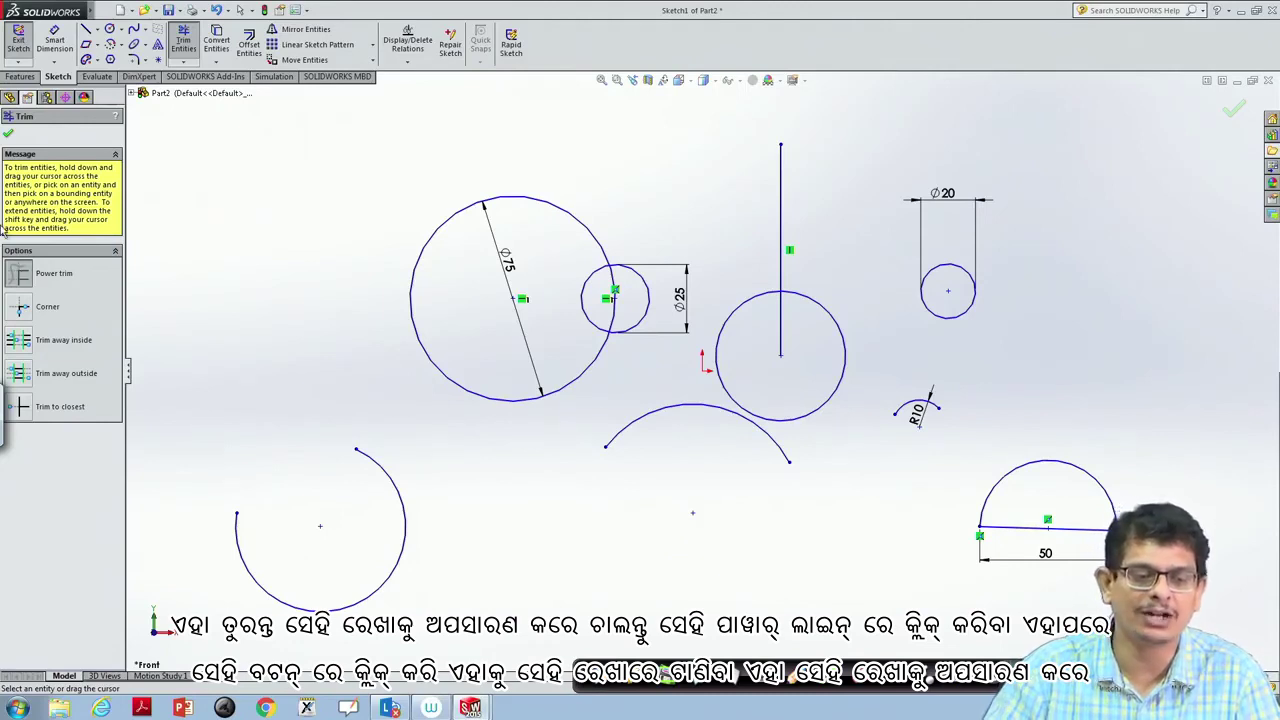
pyautogui.click(17, 282)
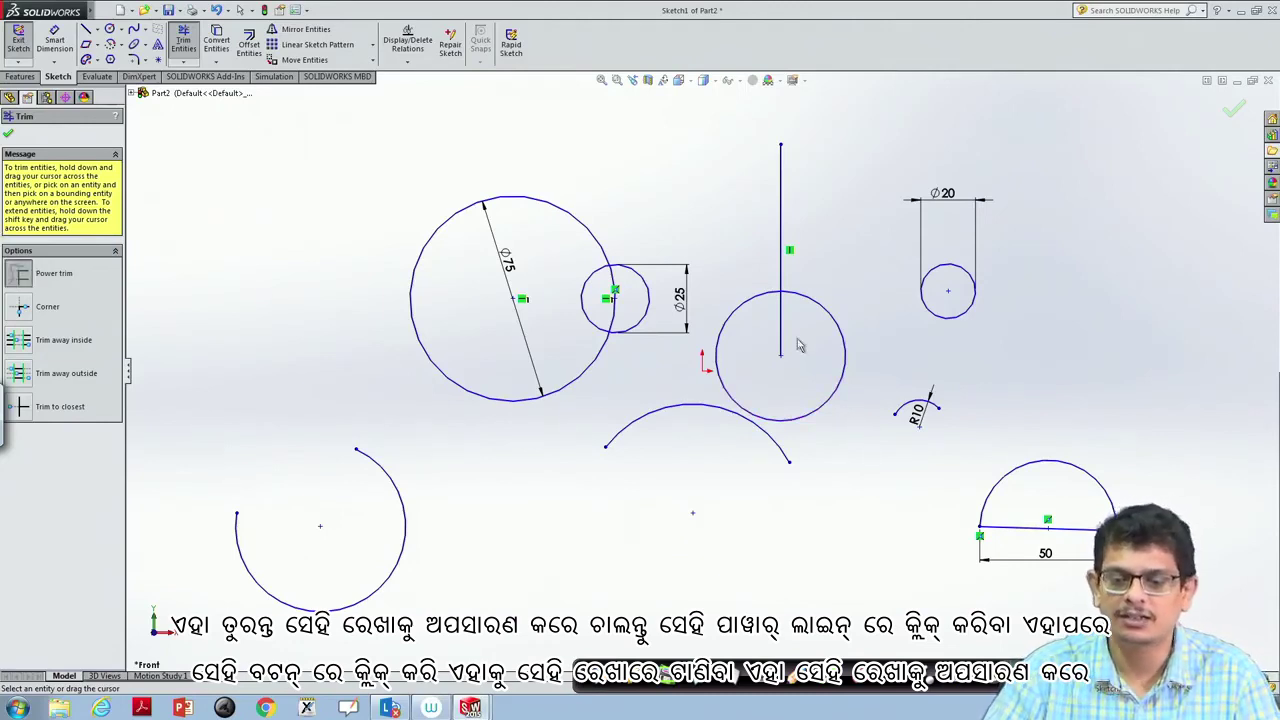
pyautogui.moveTo(789, 331); pyautogui.dragTo(797, 326)
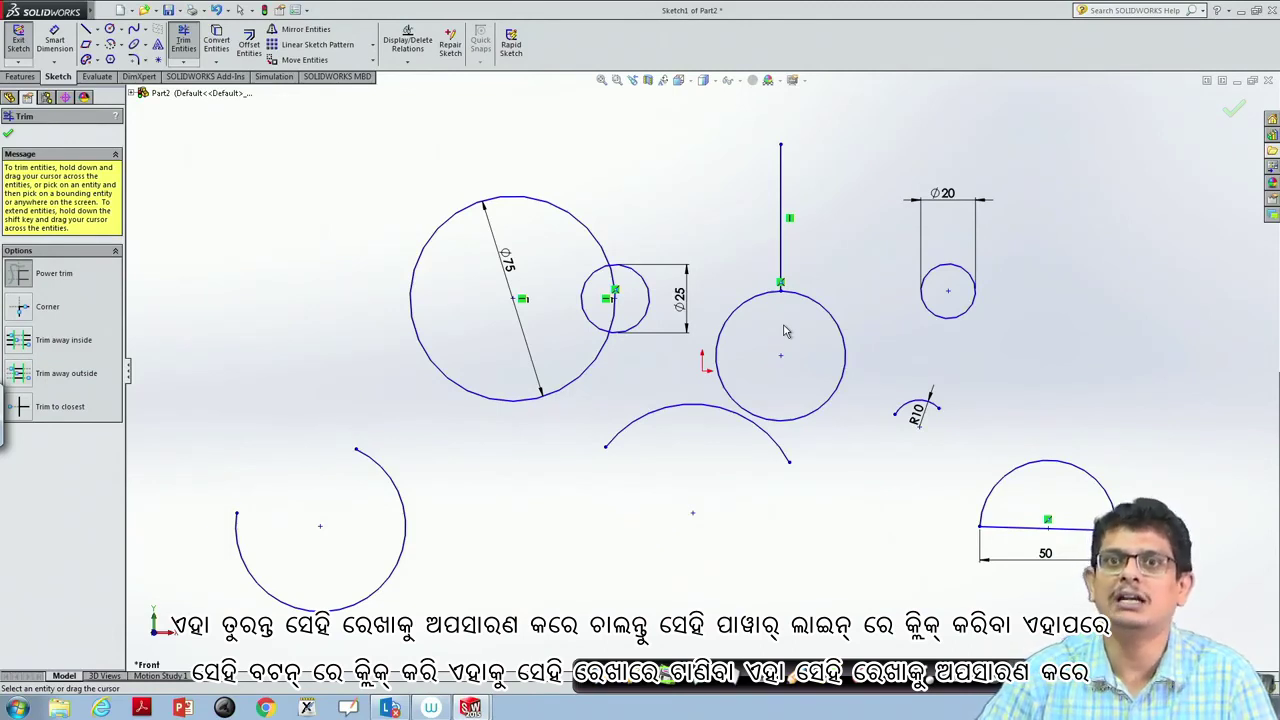
pyautogui.press('Escape')
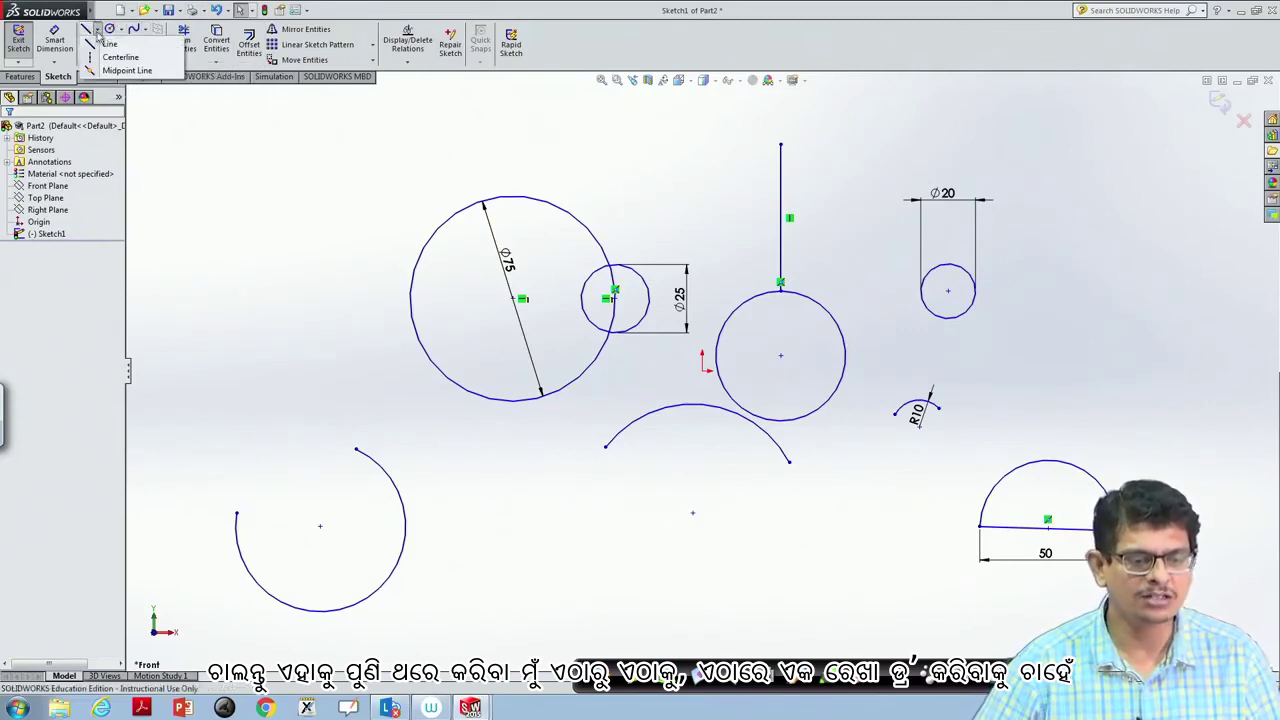
# Draw a diagonal line from the circle's lower-left edge through its centre past the upper-right edge
pyautogui.click(94, 34)
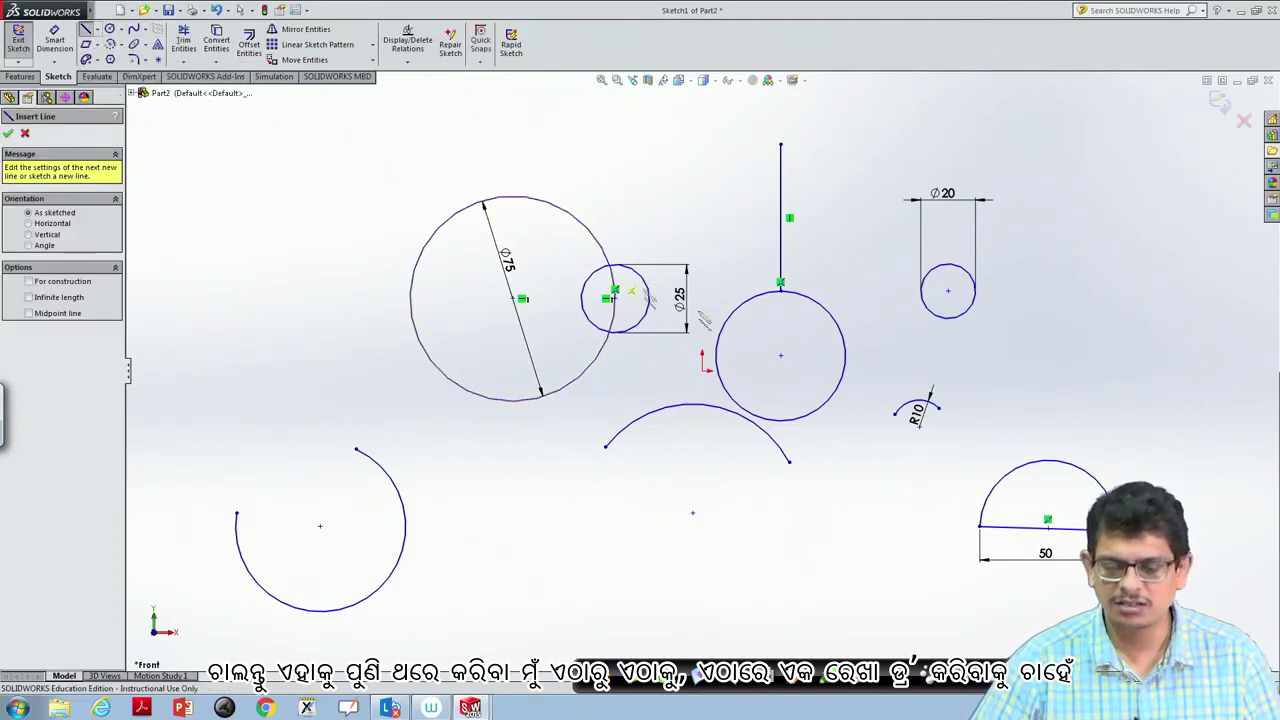
pyautogui.click(730, 390)
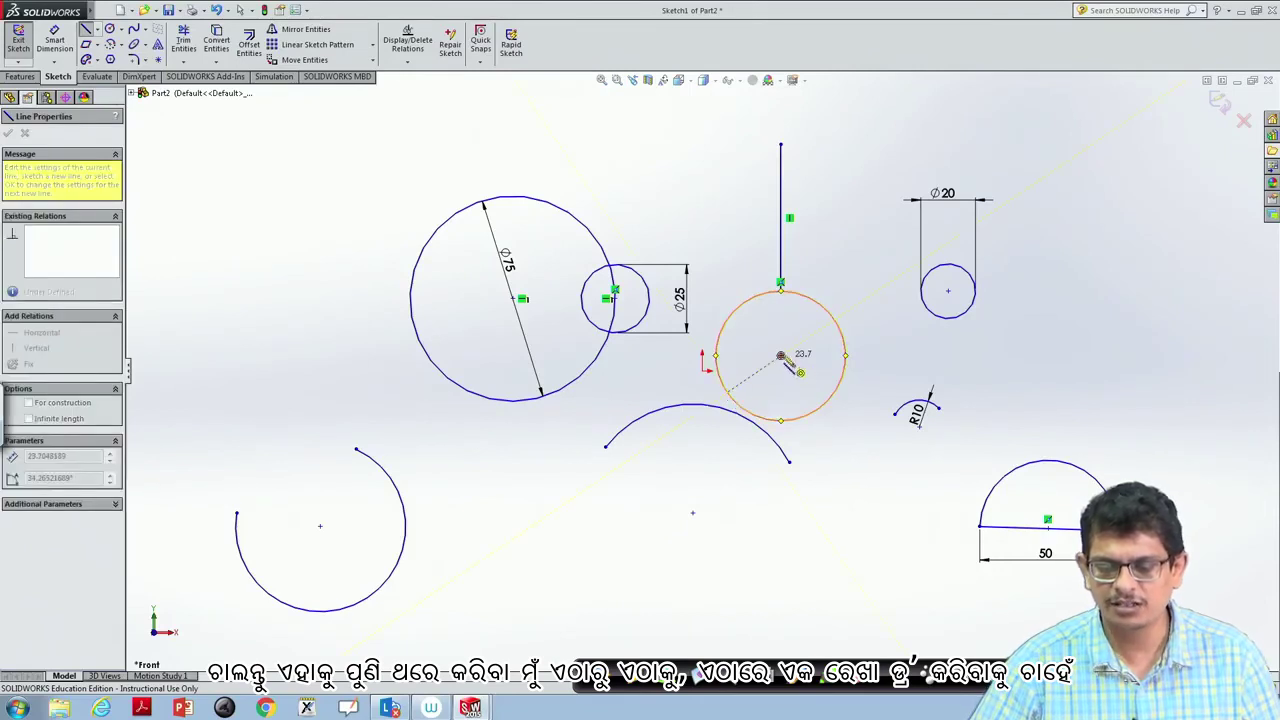
pyautogui.click(883, 289)
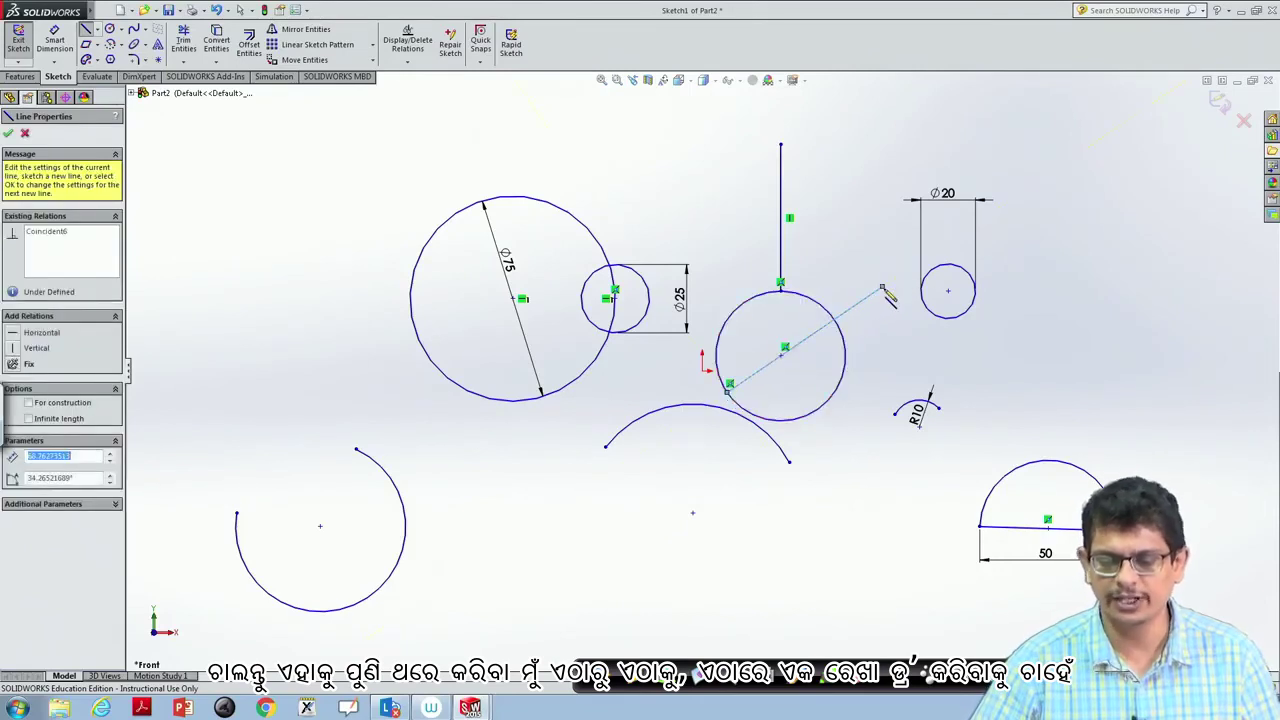
pyautogui.press('Escape')
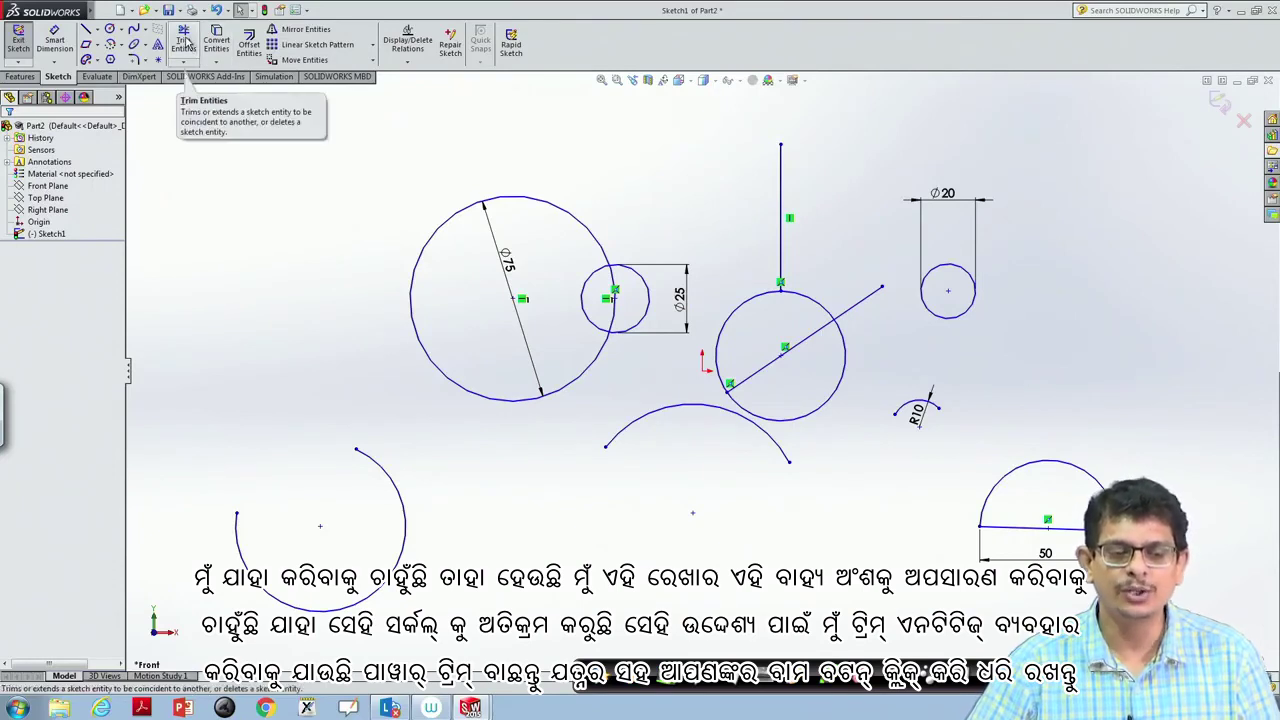
# Trim away the diagonal line's portion outside the circle
pyautogui.click(186, 42)
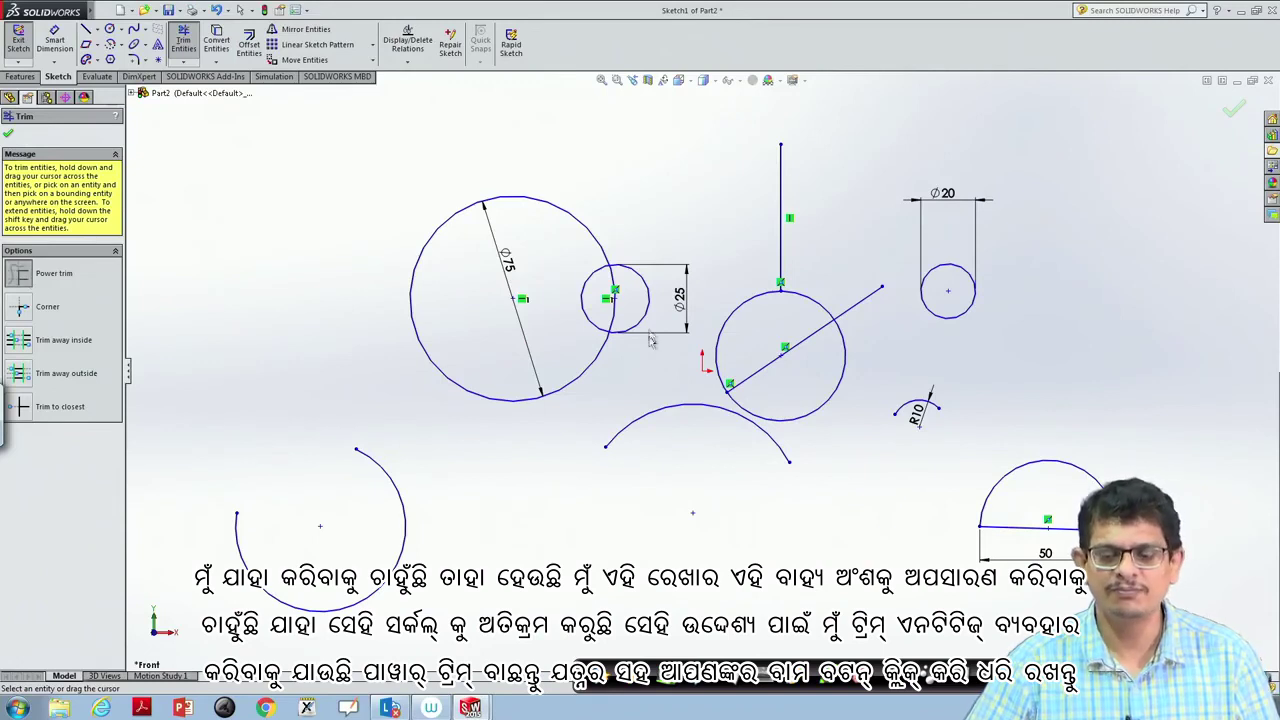
pyautogui.moveTo(868, 293); pyautogui.dragTo(881, 325)
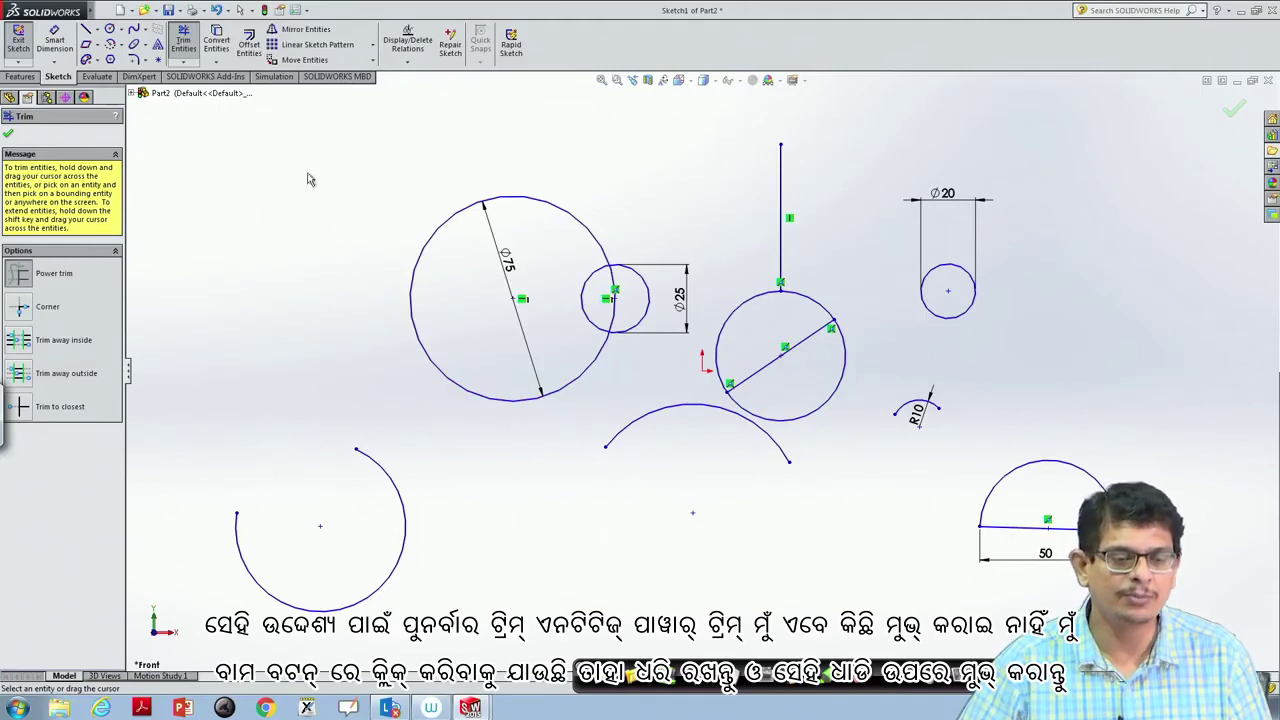
pyautogui.click(189, 44)
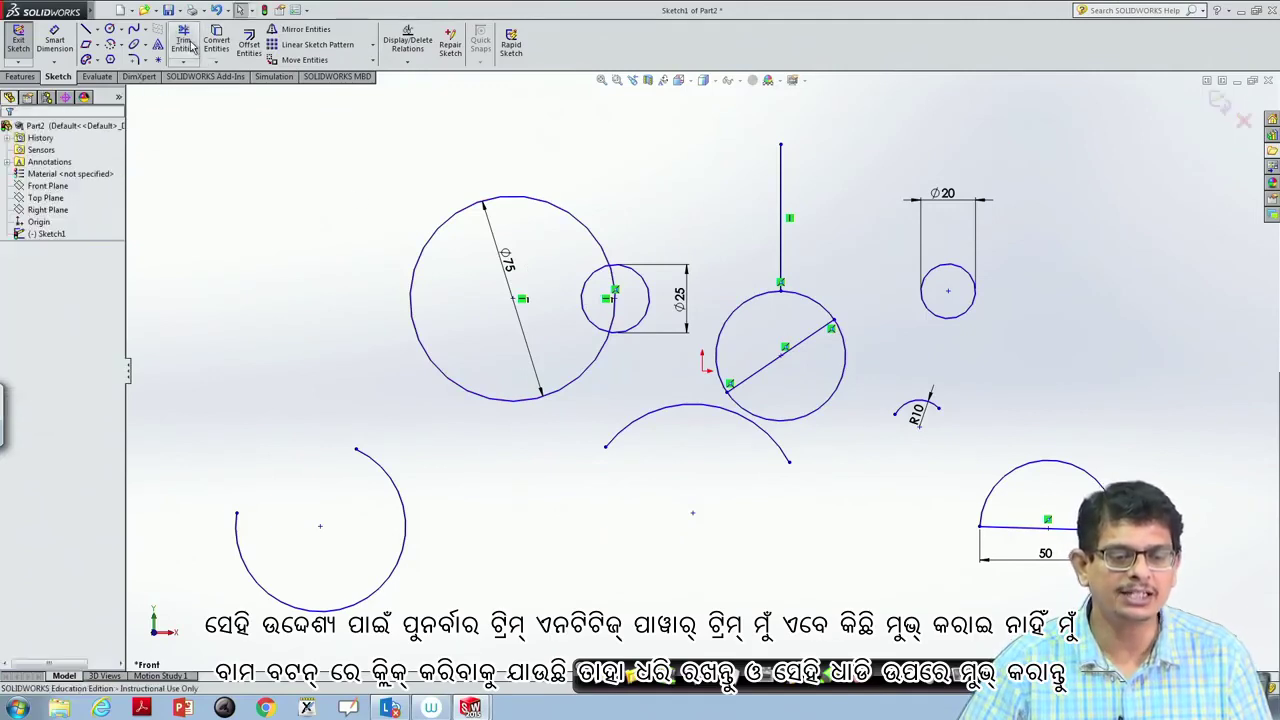
# Power-trim the circle's upper-right and lower-right arcs away
pyautogui.click(189, 44)
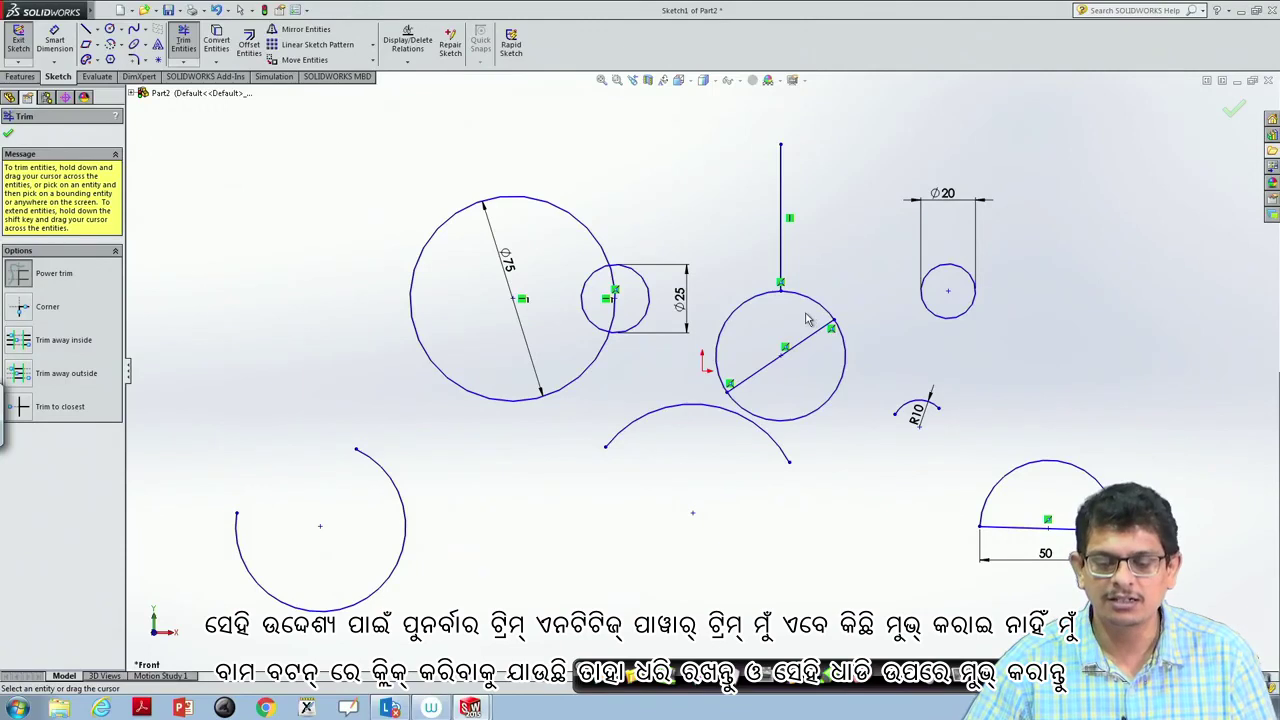
pyautogui.moveTo(814, 311); pyautogui.dragTo(822, 299)
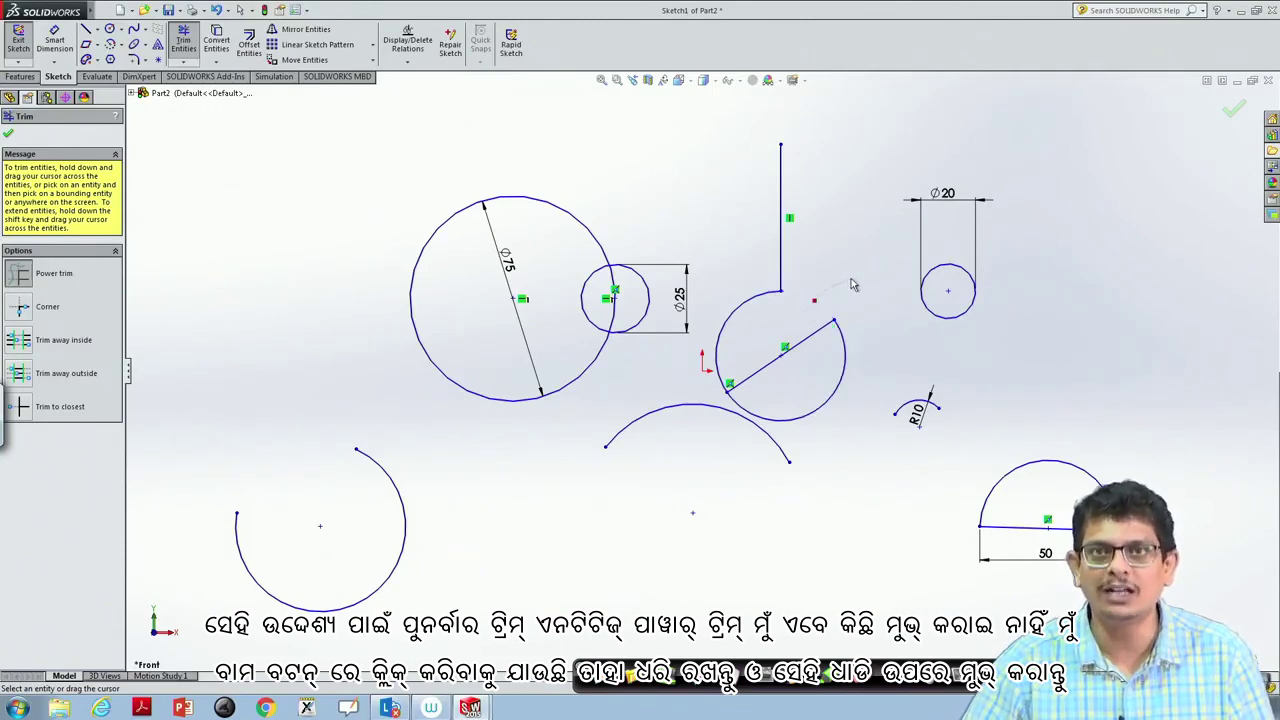
pyautogui.moveTo(851, 279); pyautogui.dragTo(844, 278)
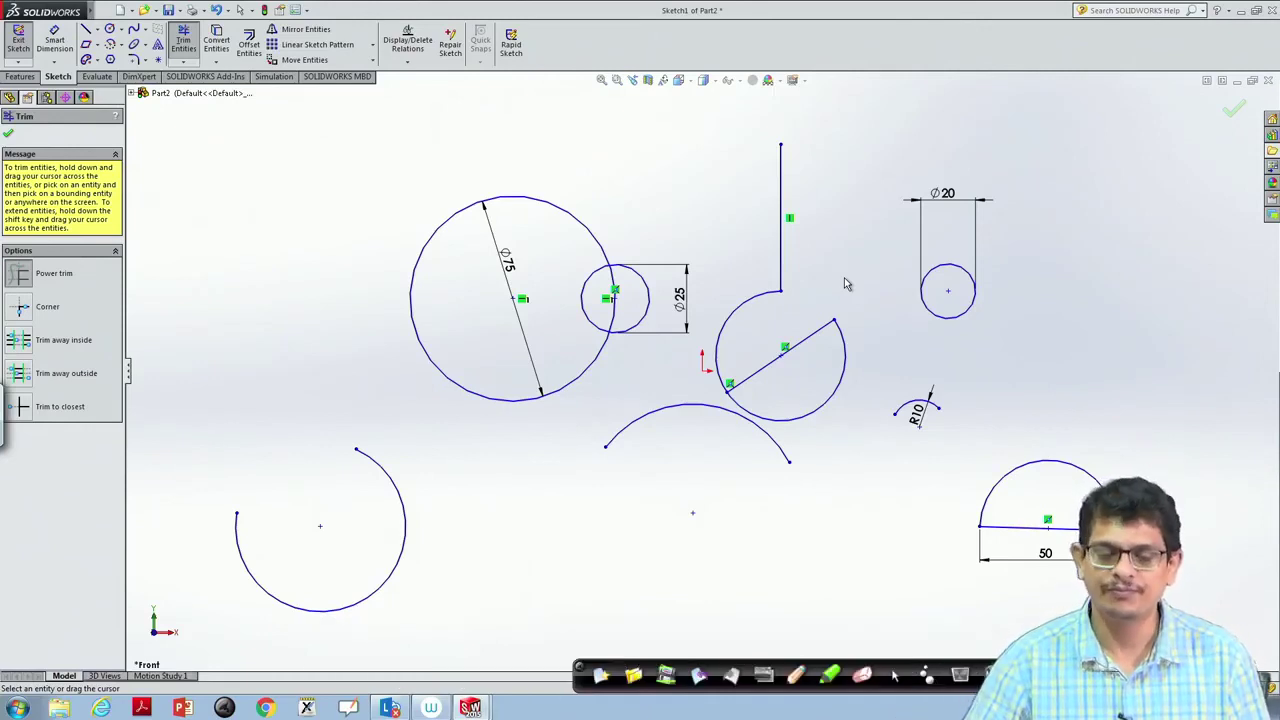
pyautogui.click(20, 276)
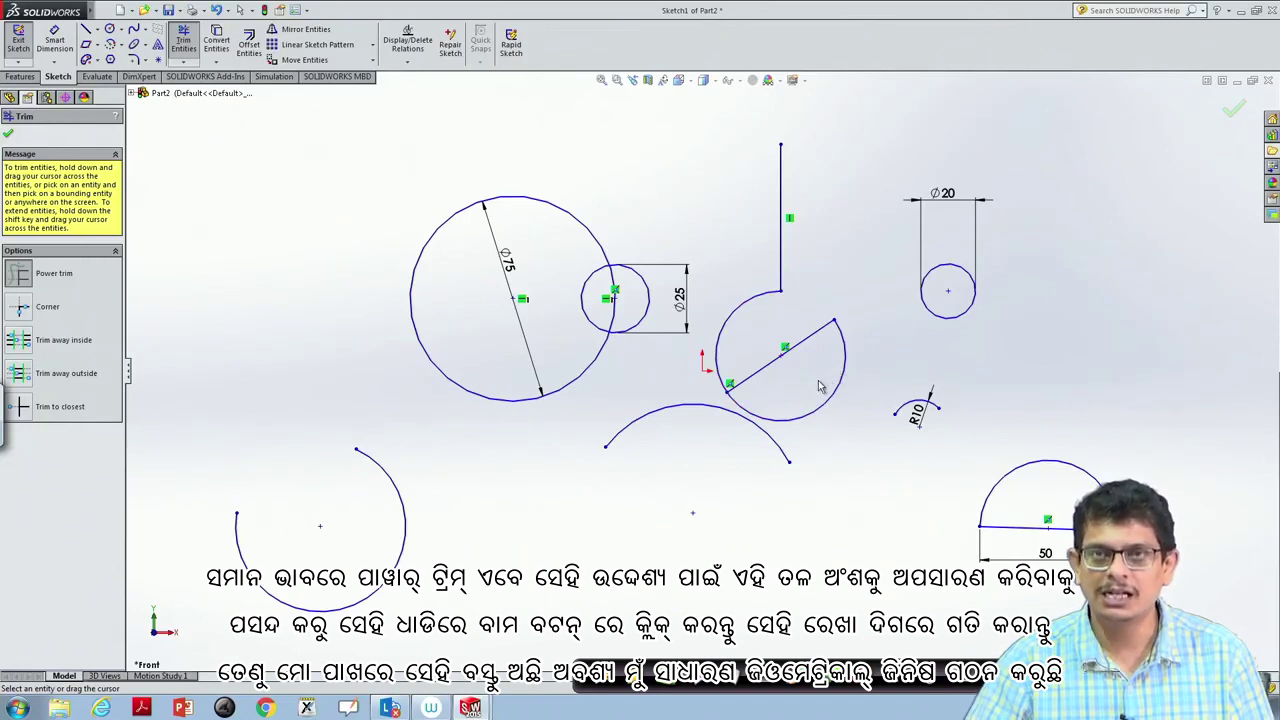
pyautogui.moveTo(828, 390); pyautogui.dragTo(848, 400)
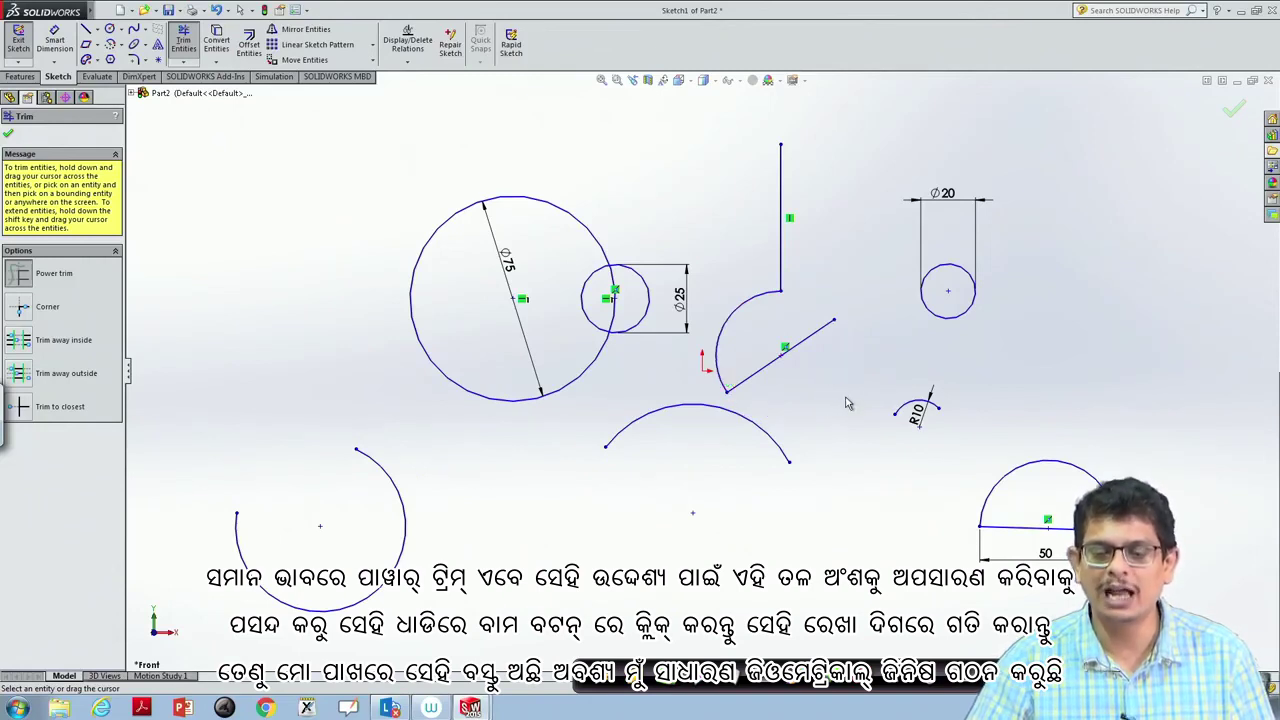
pyautogui.press('Escape')
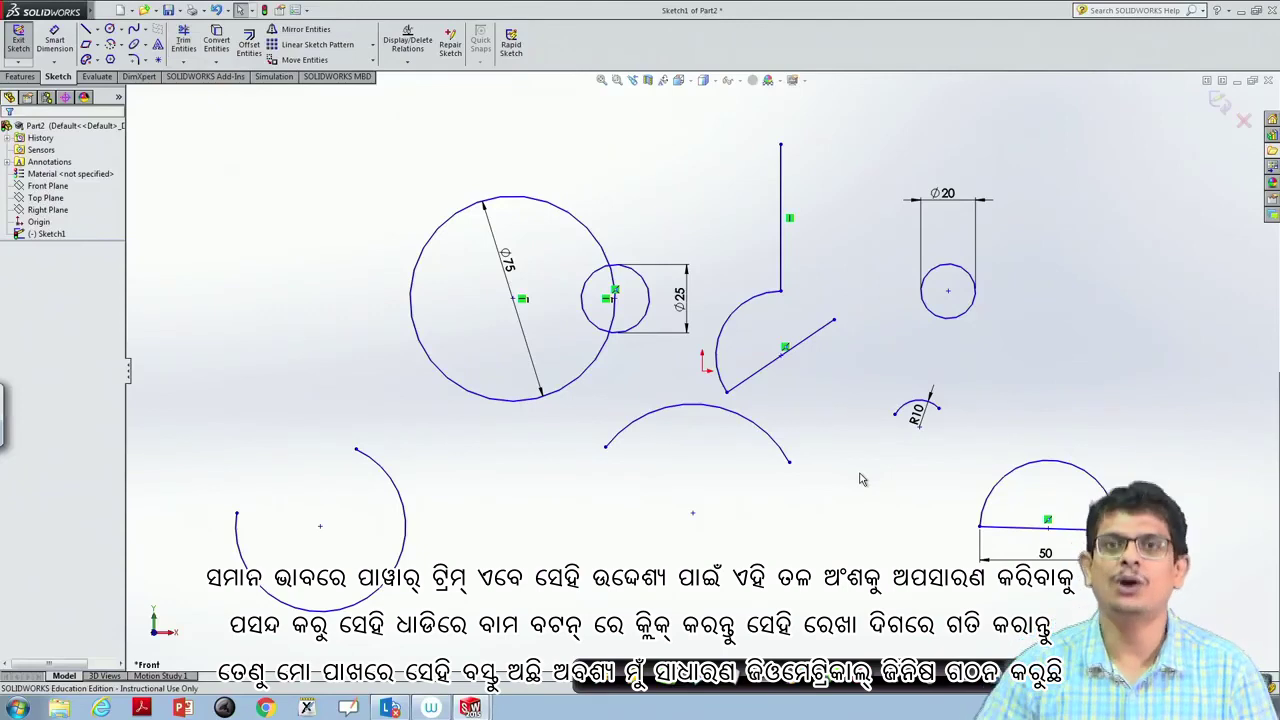